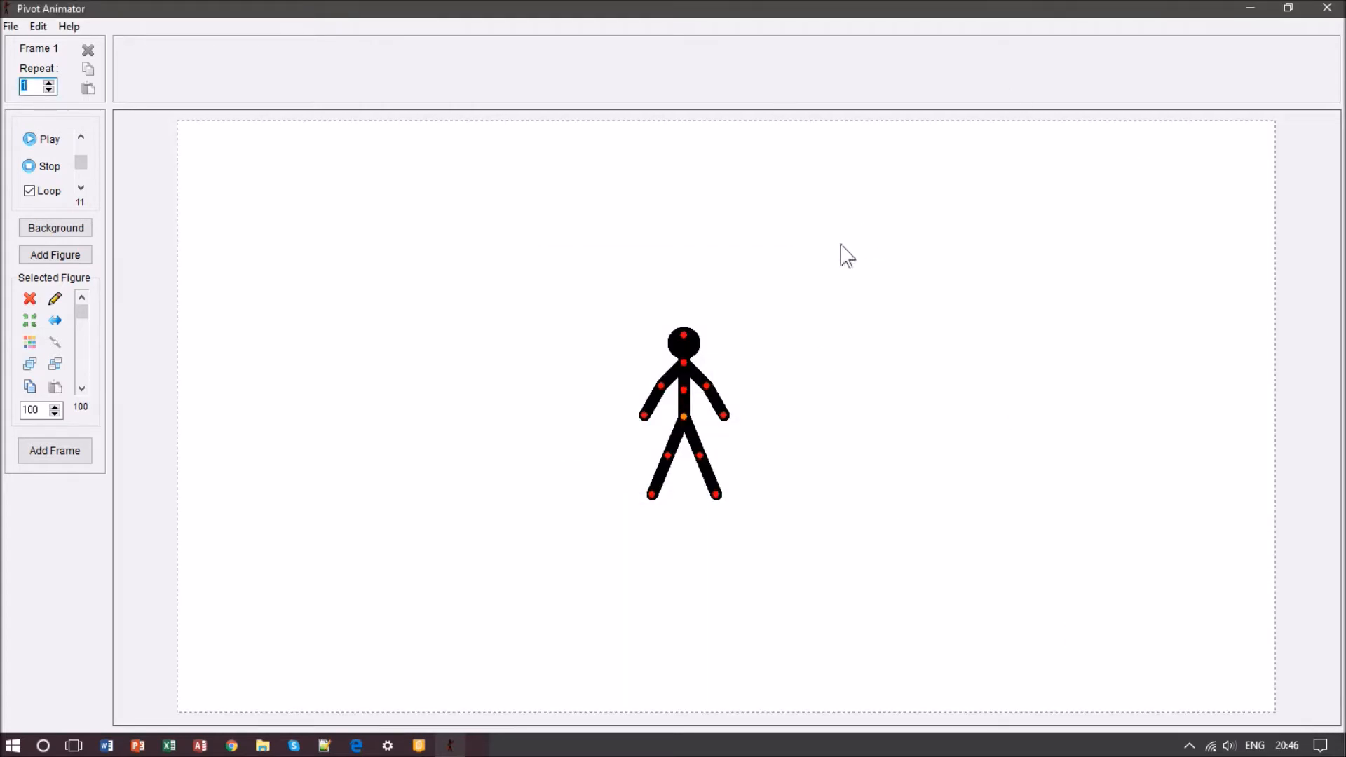
# Change the stick figure's color from the basic colors to dark blue.
pyautogui.click(30, 343)
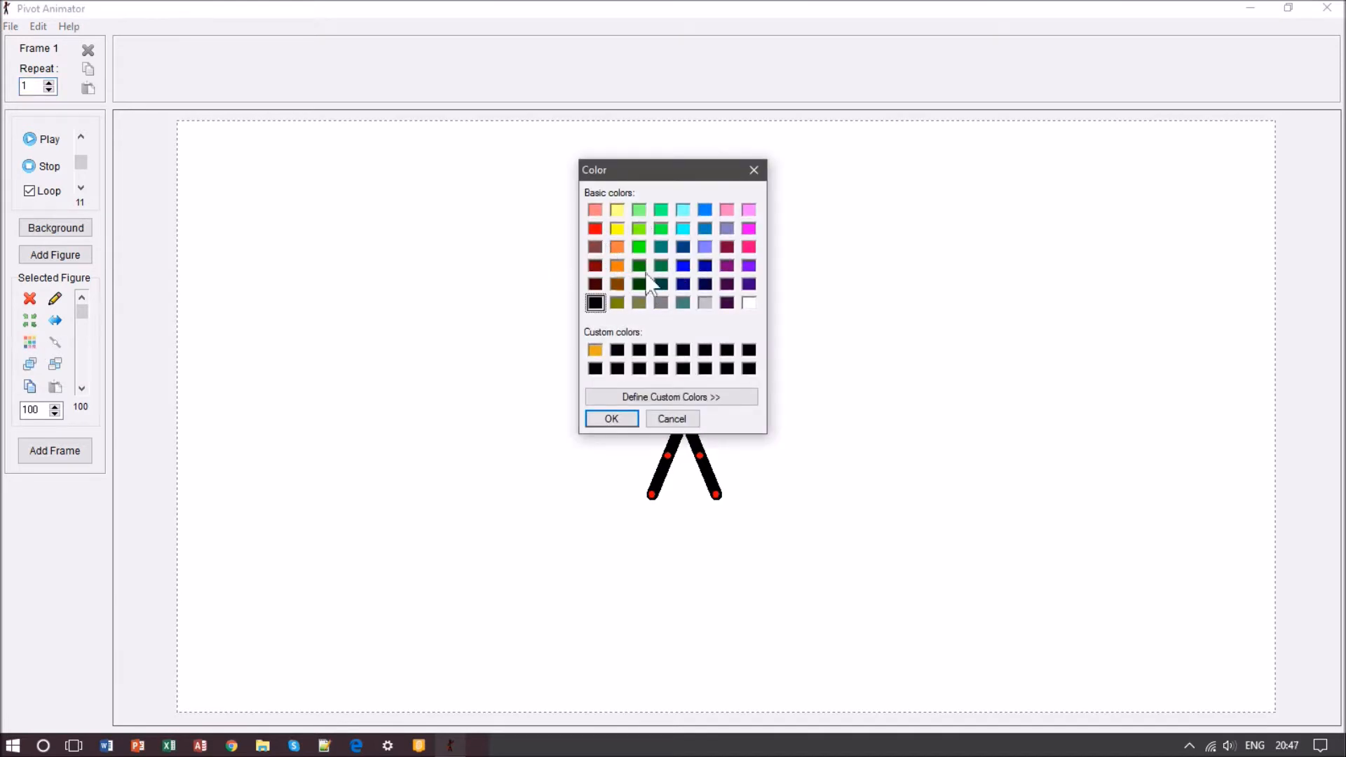
pyautogui.click(683, 249)
pyautogui.click(611, 420)
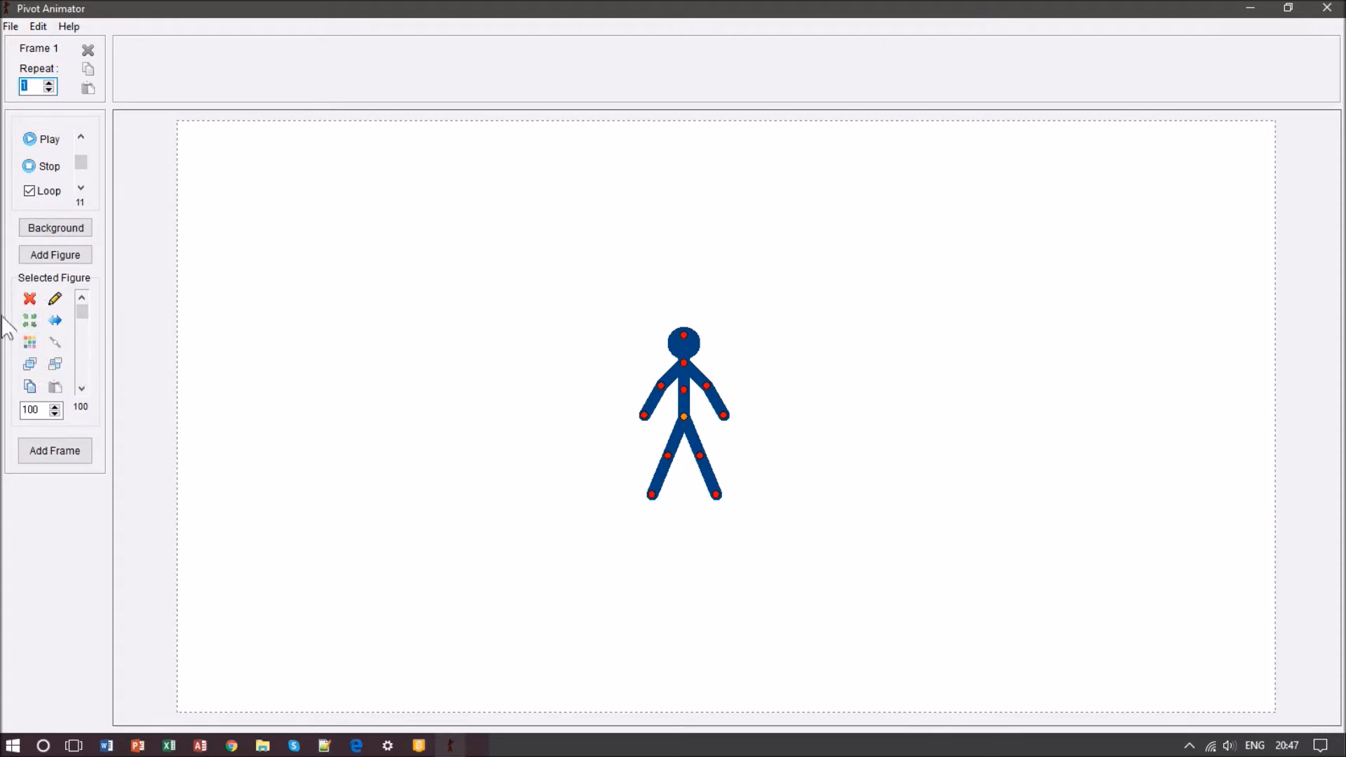
# Add a second stick figure and place it just outside the canvas's left edge, level with the blue figure.
pyautogui.click(59, 253)
pyautogui.moveTo(727, 417); pyautogui.dragTo(131, 418)
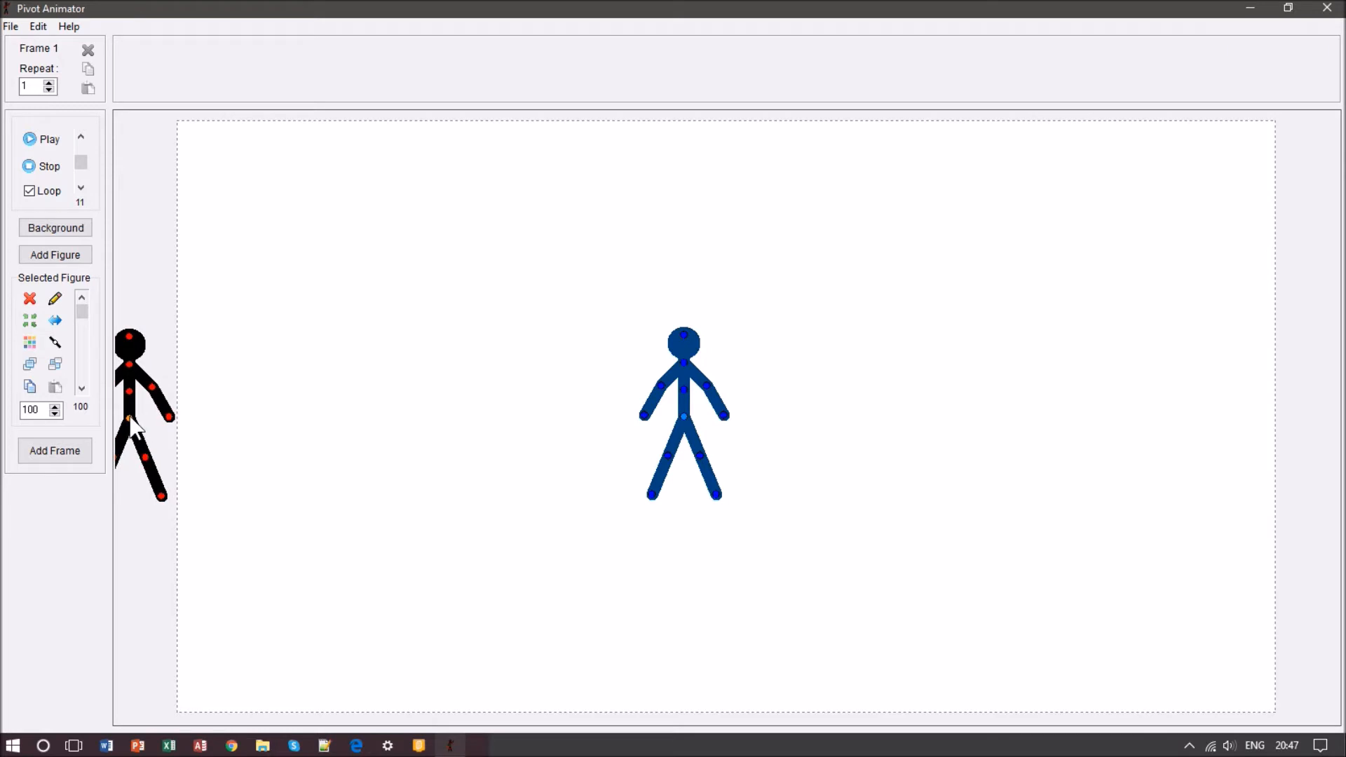
# Color the second figure dark maroon from the basic colors.
pyautogui.click(28, 343)
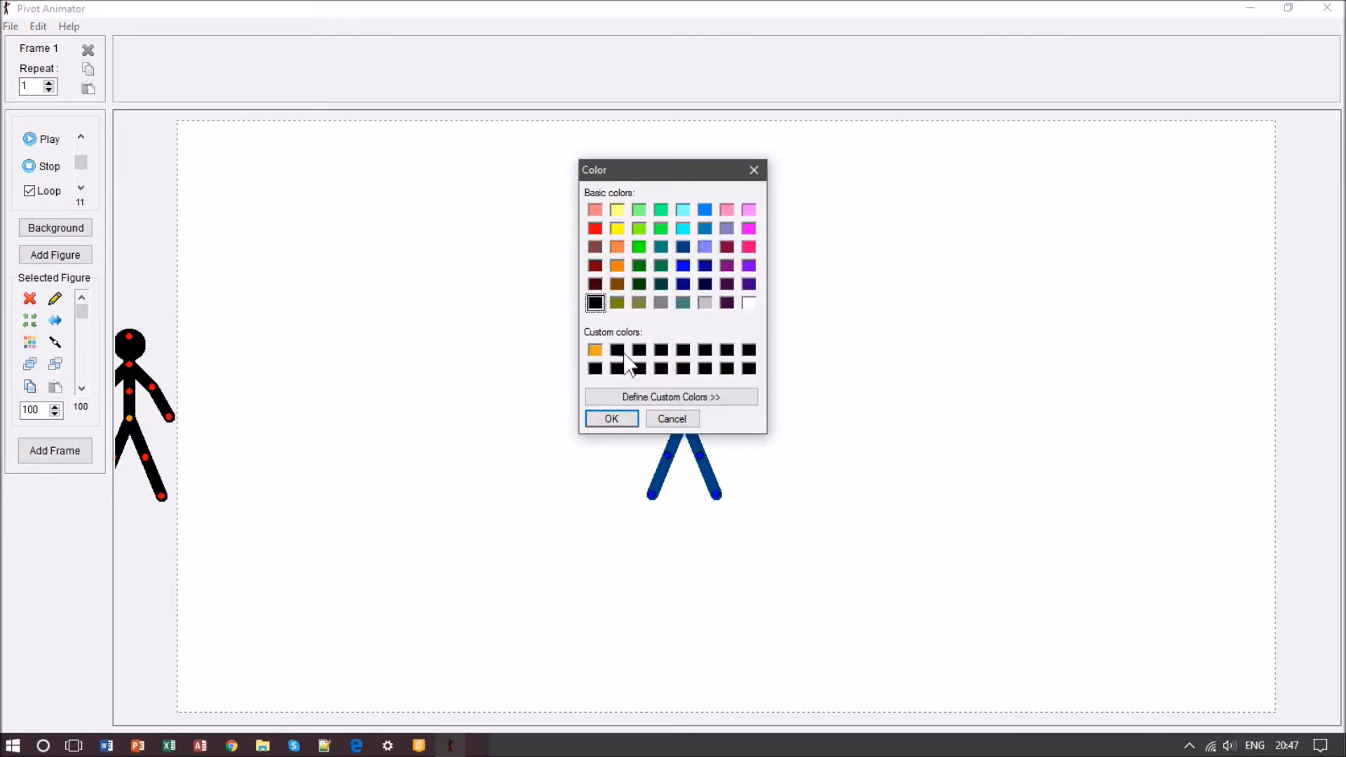
pyautogui.click(728, 247)
pyautogui.click(610, 417)
# Define a red custom color (red 187, green 0, blue 4) in the second custom slot and apply it to the off-canvas figure.
pyautogui.click(31, 343)
pyautogui.click(659, 396)
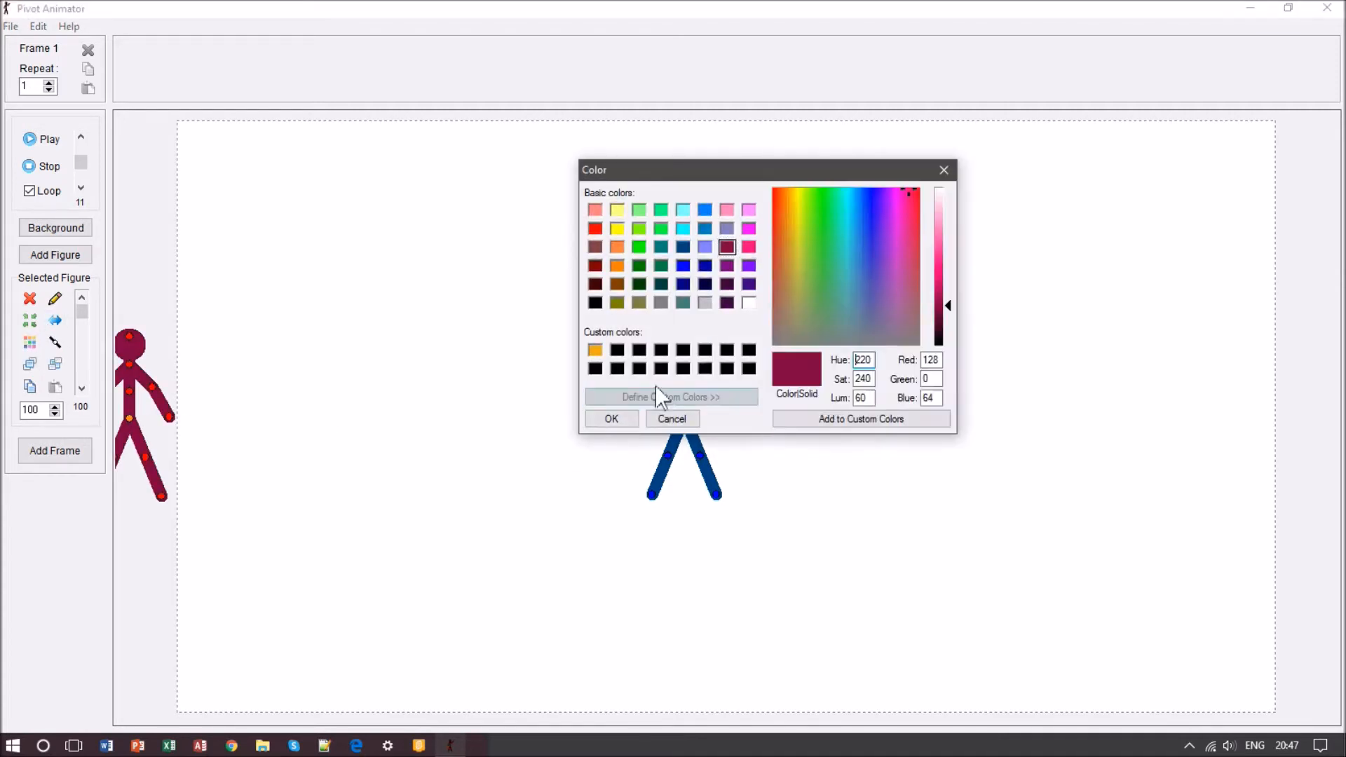
pyautogui.click(617, 350)
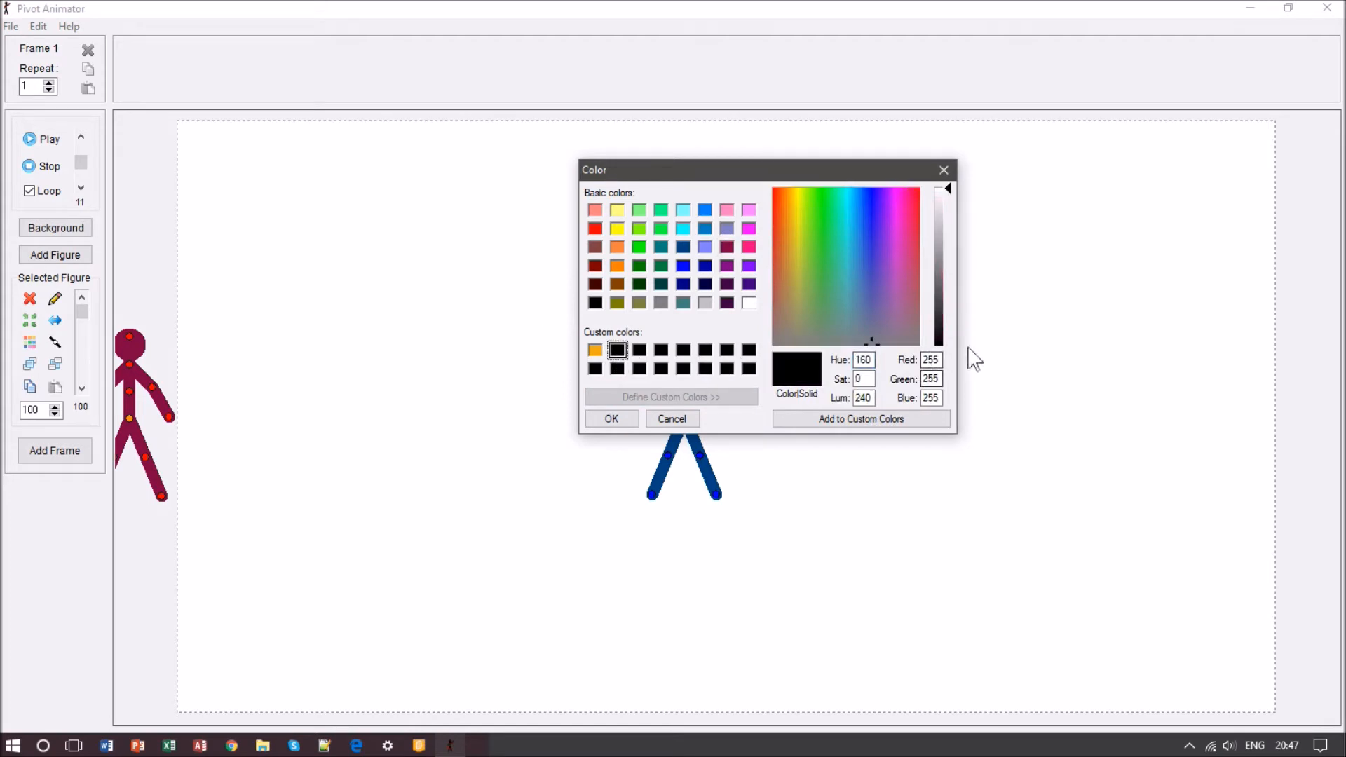
pyautogui.moveTo(919, 260); pyautogui.dragTo(948, 284)
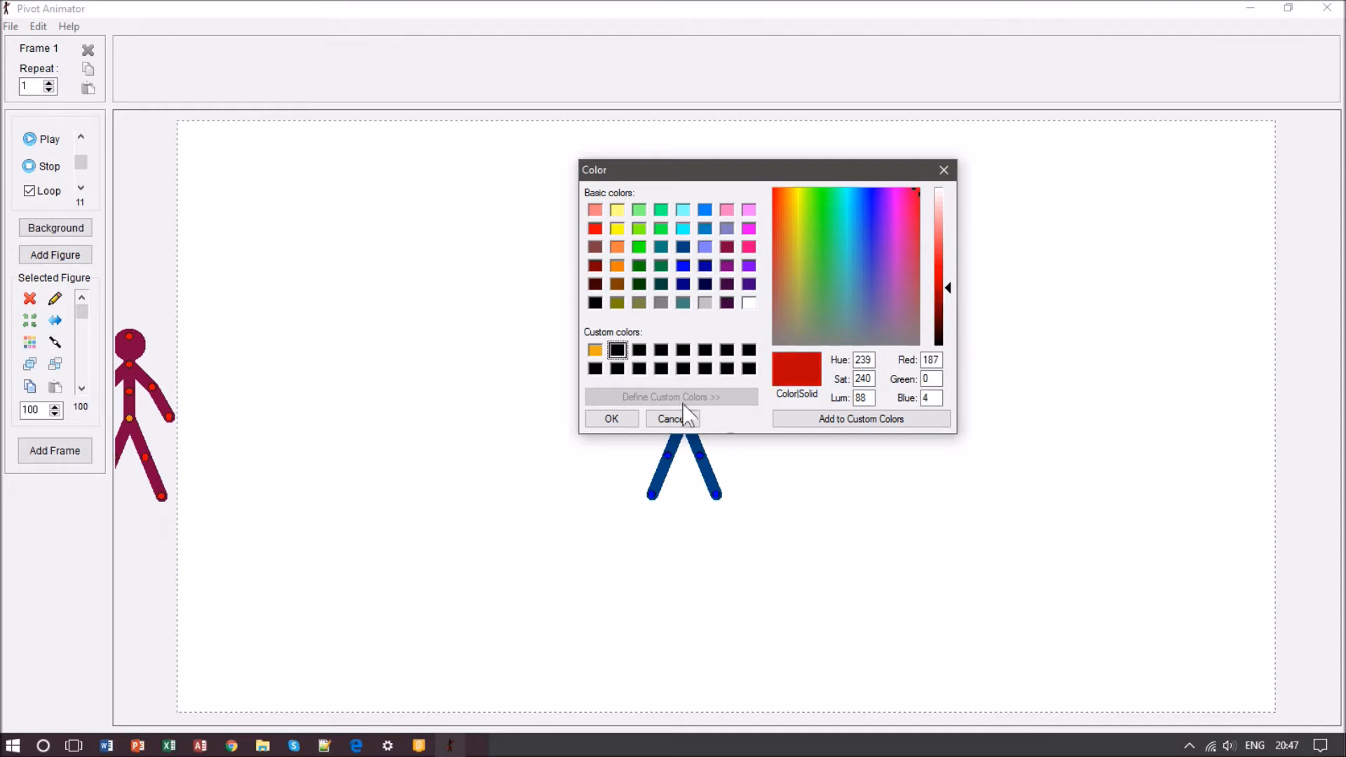
pyautogui.click(801, 421)
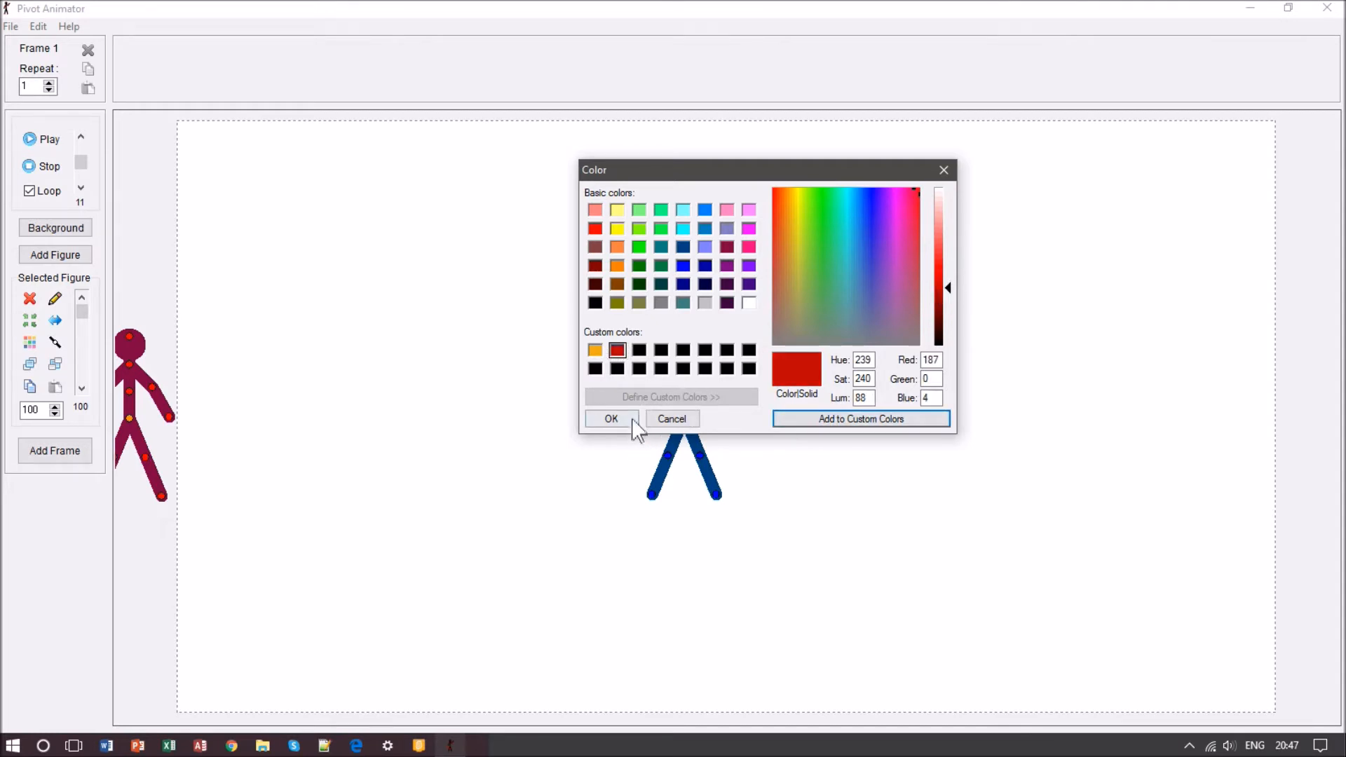
pyautogui.click(614, 419)
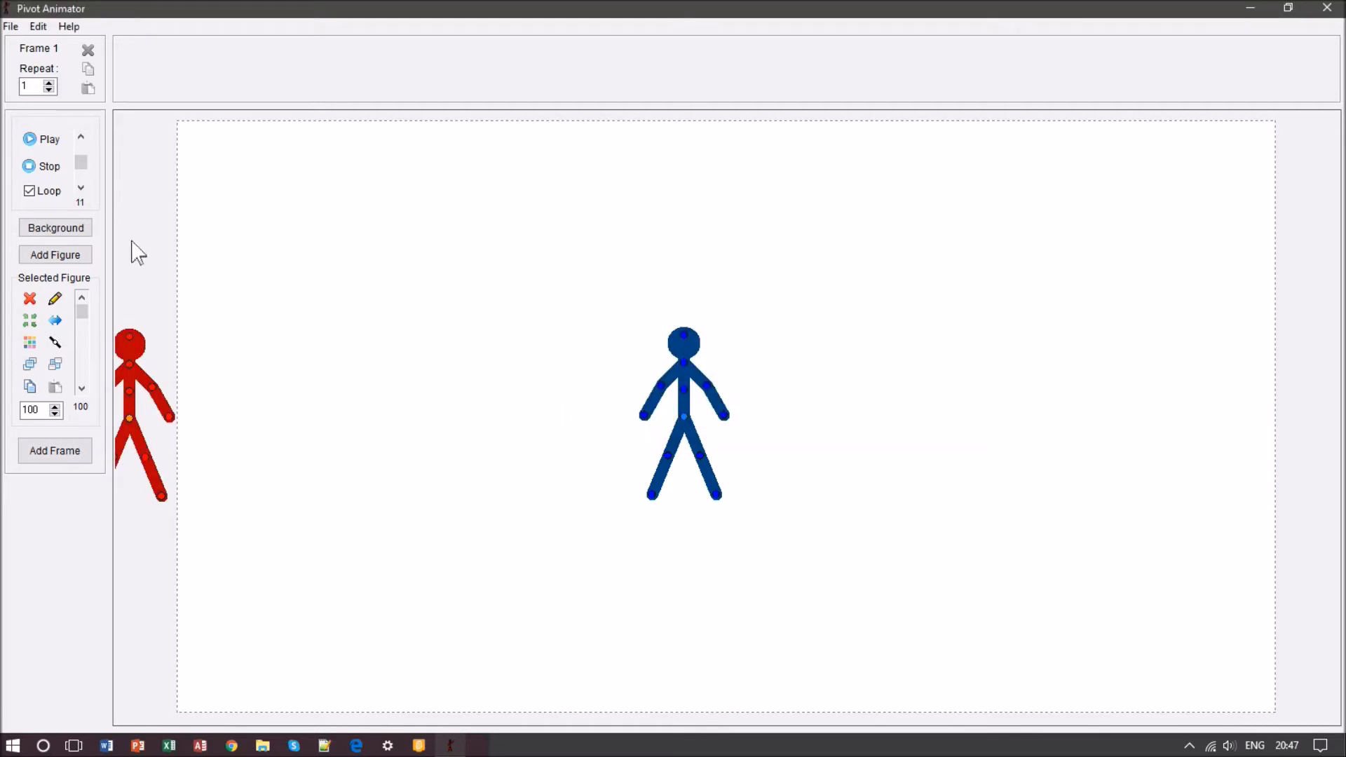
# Nudge the red figure slightly upward and center the blue figure on the canvas.
pyautogui.moveTo(134, 420); pyautogui.dragTo(129, 412)
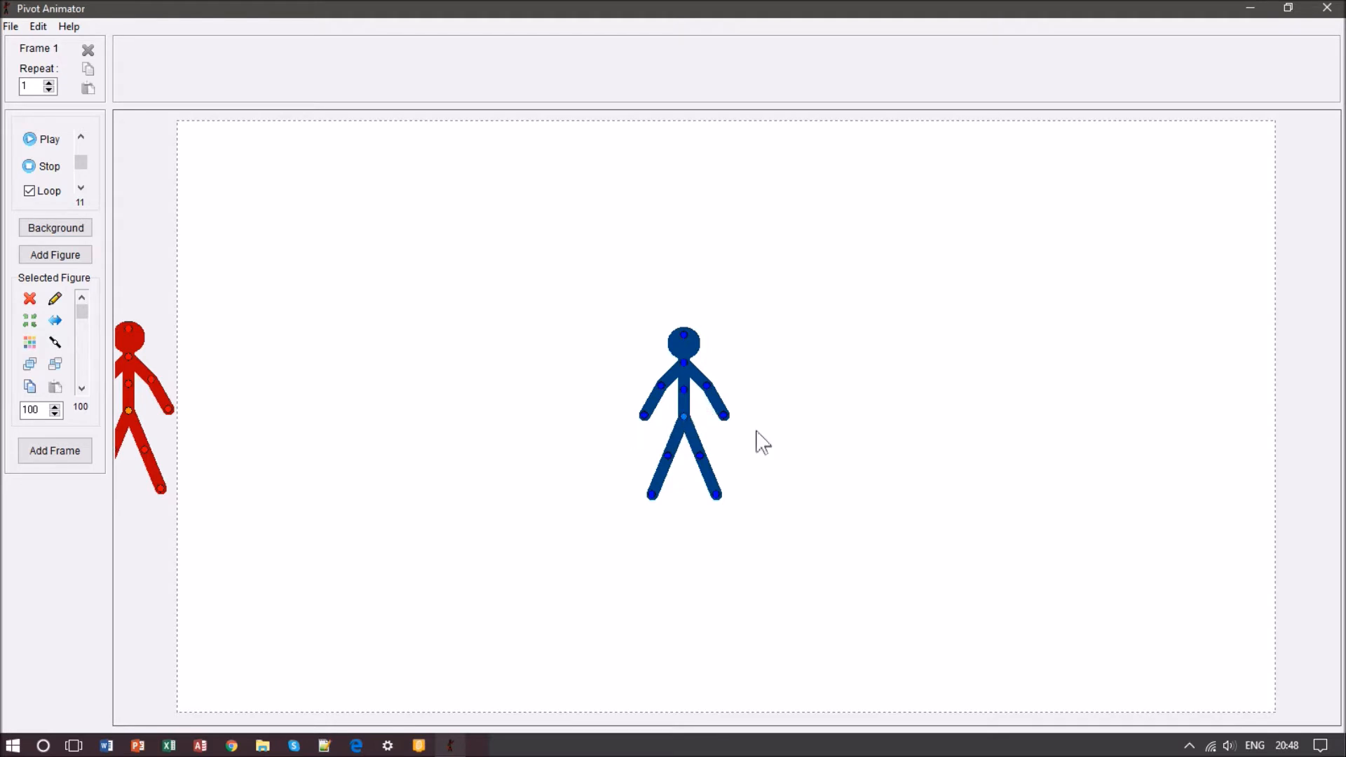
pyautogui.moveTo(686, 418); pyautogui.dragTo(690, 421)
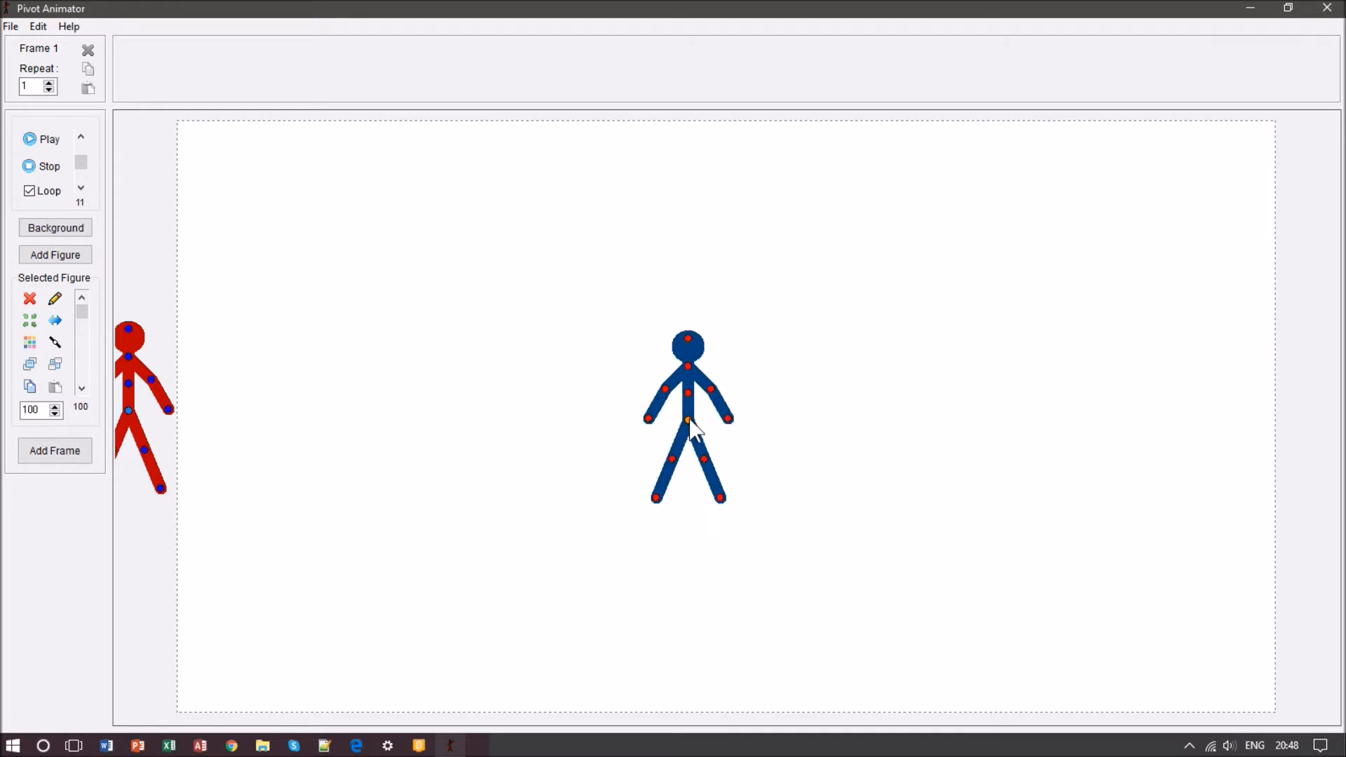
pyautogui.click(29, 320)
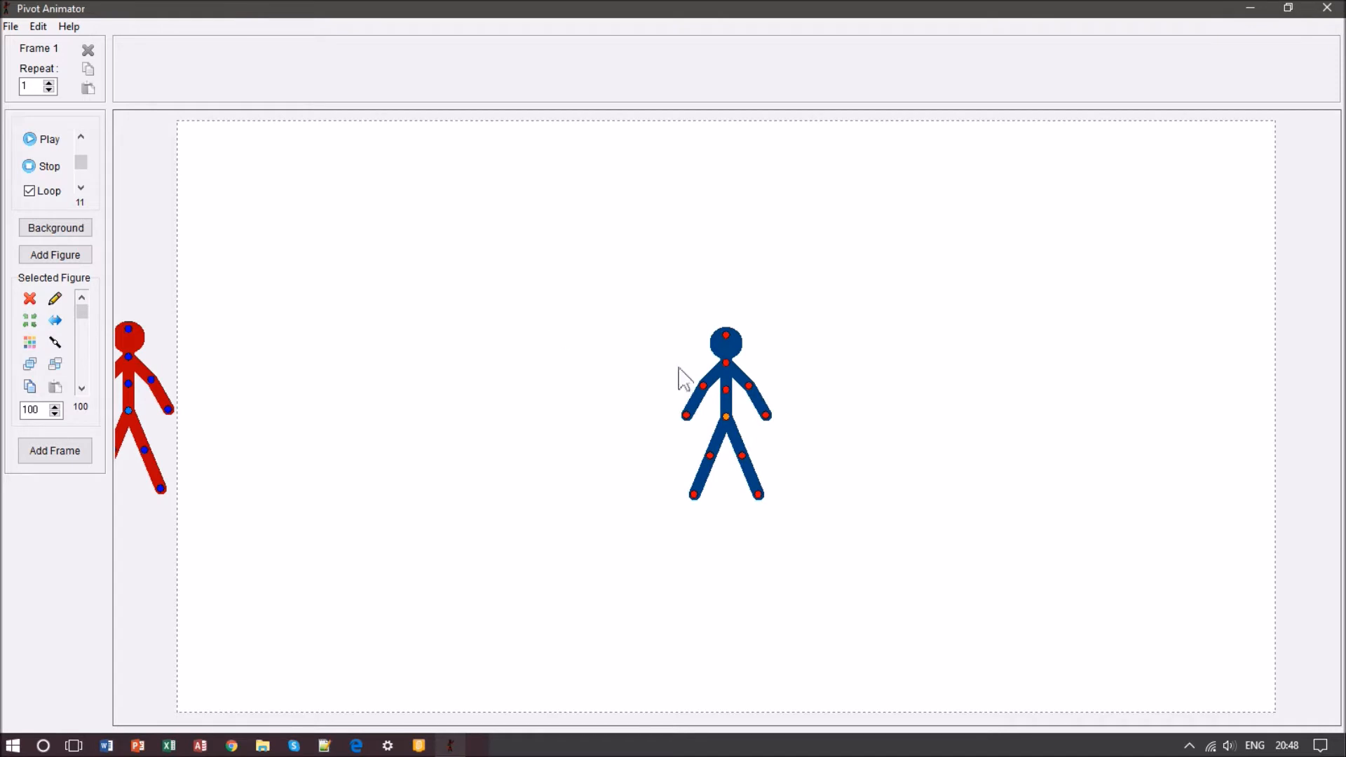
# Animate the blue figure moving right from the canvas center in small increments, adding 24 frames.
pyautogui.press('Return')
pyautogui.moveTo(726, 420); pyautogui.dragTo(979, 419)
pyautogui.press('Return')
pyautogui.press('Return')
pyautogui.press('Return')
pyautogui.press('Return')
pyautogui.press('Return')
pyautogui.press('Return')
pyautogui.press('Return')
pyautogui.press('Return')
pyautogui.press('Return')
pyautogui.press('Return')
pyautogui.press('Return')
pyautogui.press('Return')
pyautogui.press('Return')
pyautogui.press('Return')
pyautogui.press('Return')
pyautogui.press('Return')
pyautogui.press('Return')
pyautogui.press('Return')
pyautogui.press('Return')
pyautogui.press('Return')
pyautogui.press('Return')
pyautogui.press('Return')
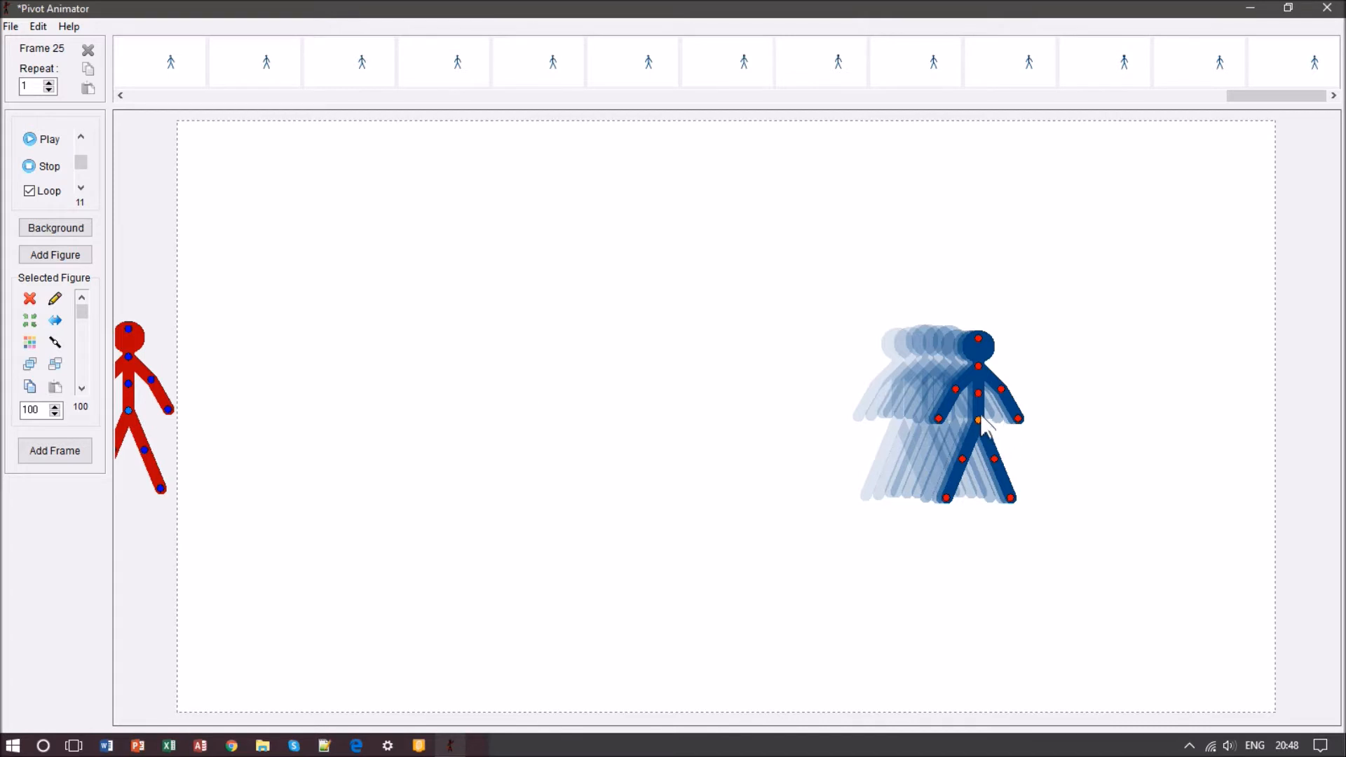
pyautogui.moveTo(981, 420); pyautogui.dragTo(986, 423)
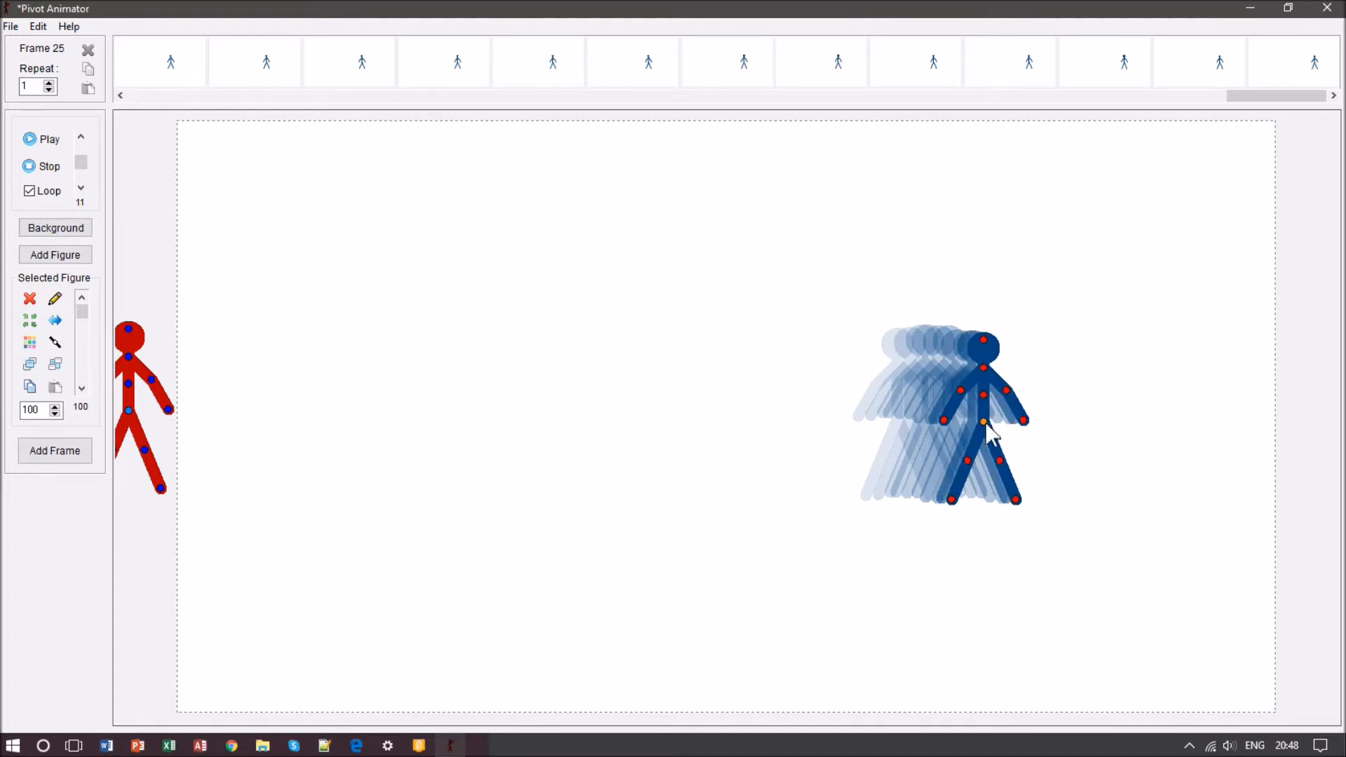
# Select the red figure together with the blue one and animate both moving right in small increments, adding frames through frame 57.
pyautogui.click(130, 420)
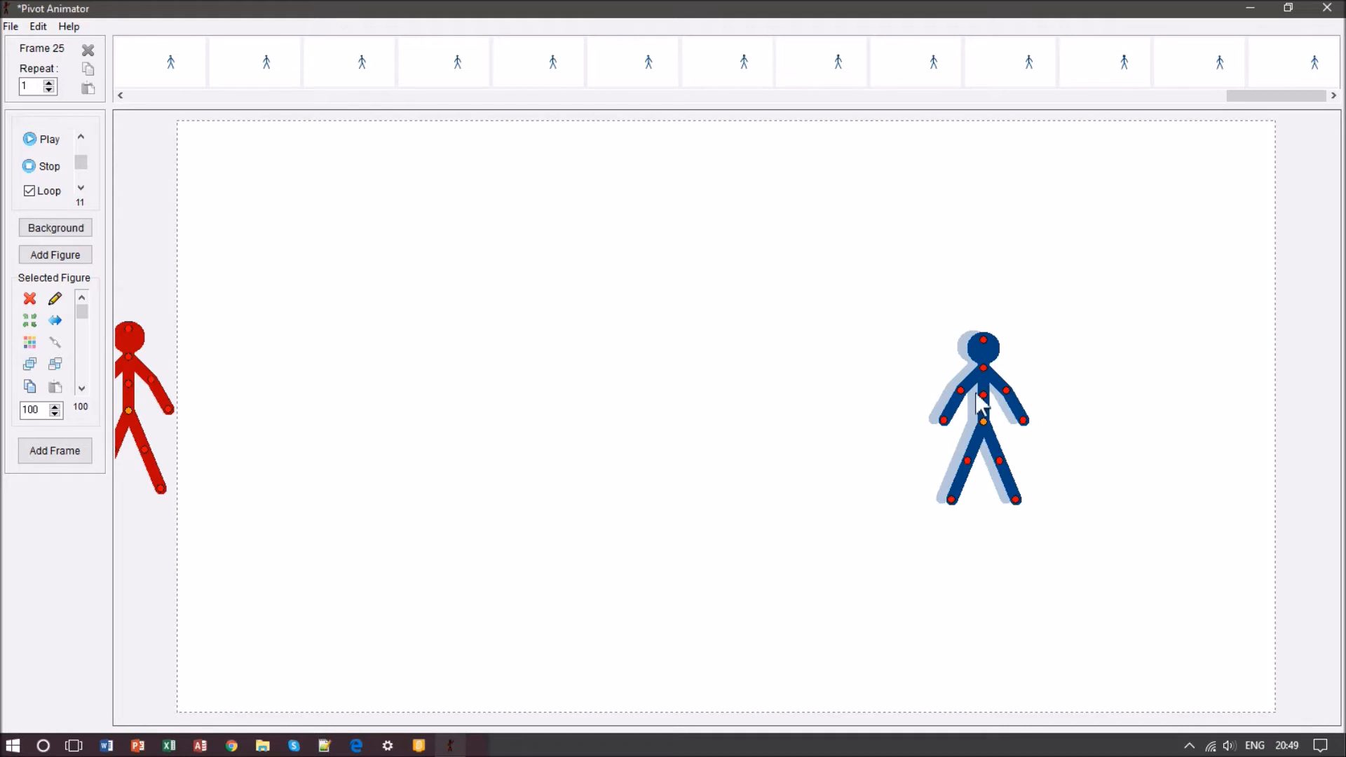
pyautogui.moveTo(984, 421); pyautogui.dragTo(1164, 426)
pyautogui.press('Return')
pyautogui.press('Return')
pyautogui.press('Return')
pyautogui.press('Return')
pyautogui.press('Return')
pyautogui.press('Return')
pyautogui.press('Return')
pyautogui.press('Return')
pyautogui.press('Return')
pyautogui.press('Return')
pyautogui.press('Return')
pyautogui.press('Return')
pyautogui.press('Return')
pyautogui.press('Return')
pyautogui.press('Return')
pyautogui.press('Return')
pyautogui.press('Return')
pyautogui.press('Return')
pyautogui.press('Return')
pyautogui.press('Return')
pyautogui.press('Return')
pyautogui.press('Return')
pyautogui.press('Return')
pyautogui.press('Return')
pyautogui.press('Return')
pyautogui.press('Return')
pyautogui.press('Return')
pyautogui.press('Return')
pyautogui.press('Return')
pyautogui.press('Return')
pyautogui.press('Return')
pyautogui.press('Return')
pyautogui.press('Return')
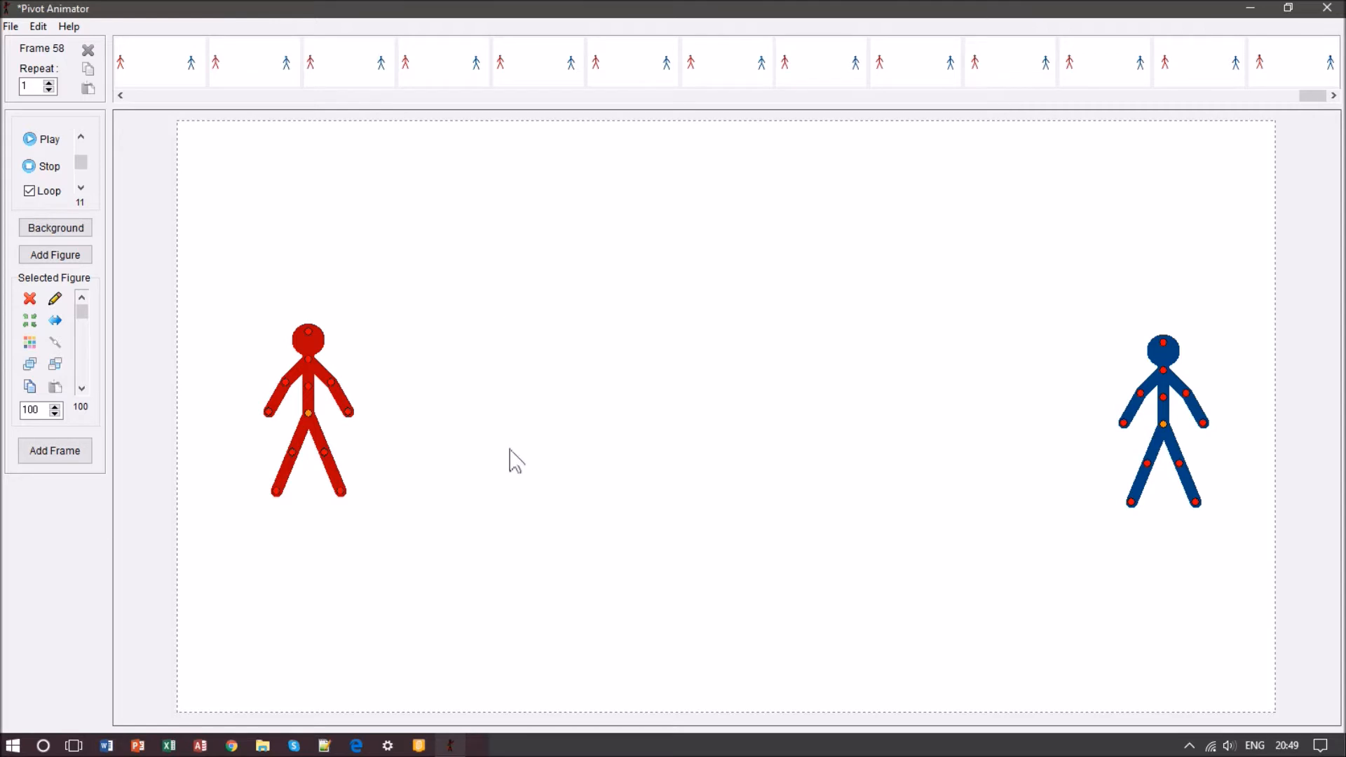
# Reduce the selection to the blue figure, then play the animation and turn off looping.
pyautogui.click(1167, 425)
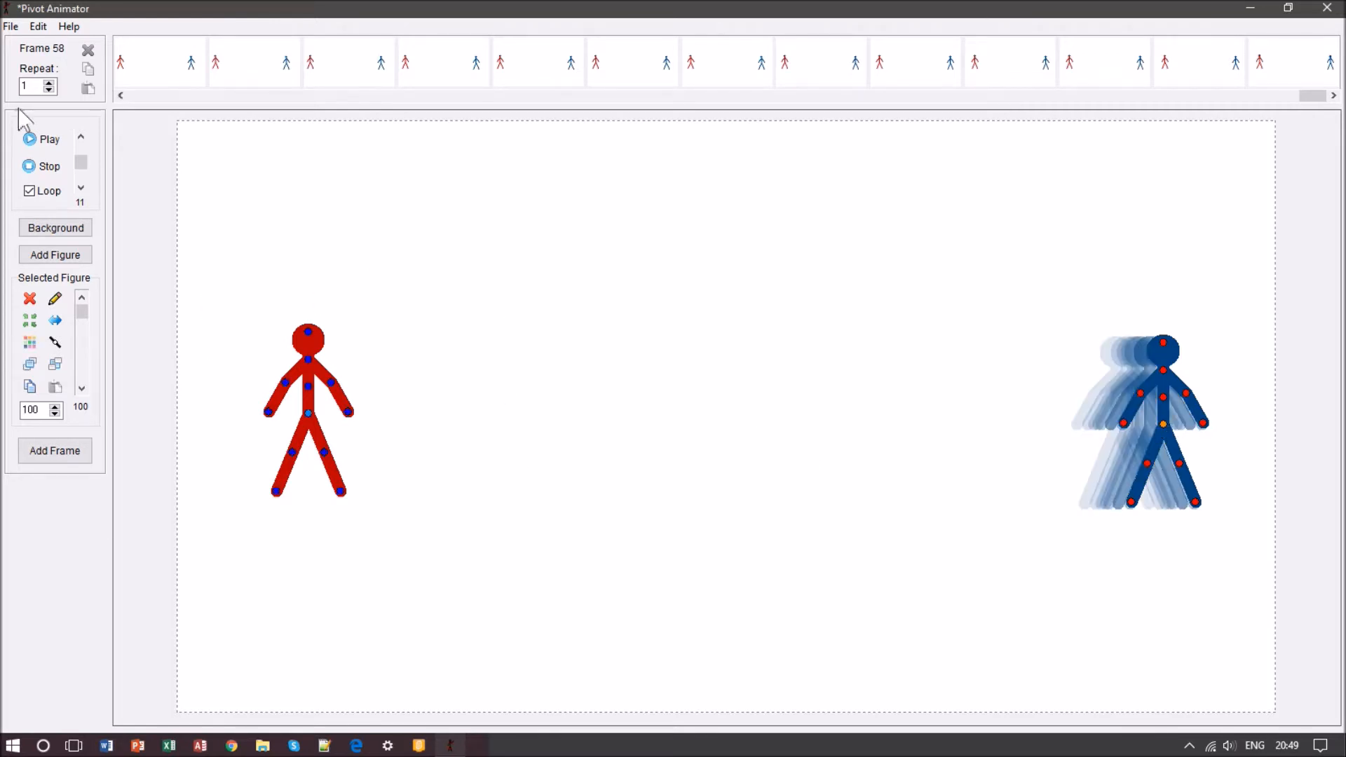
pyautogui.click(36, 140)
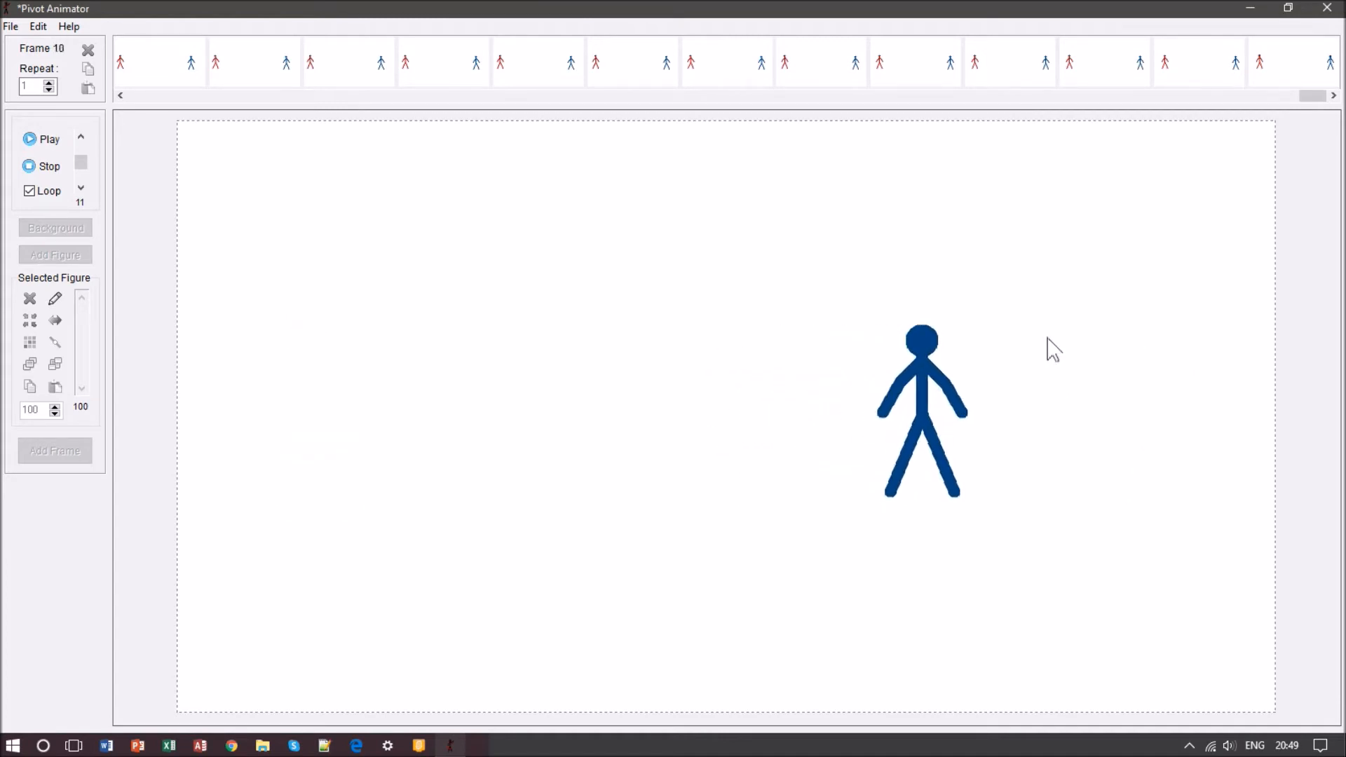
pyautogui.click(29, 191)
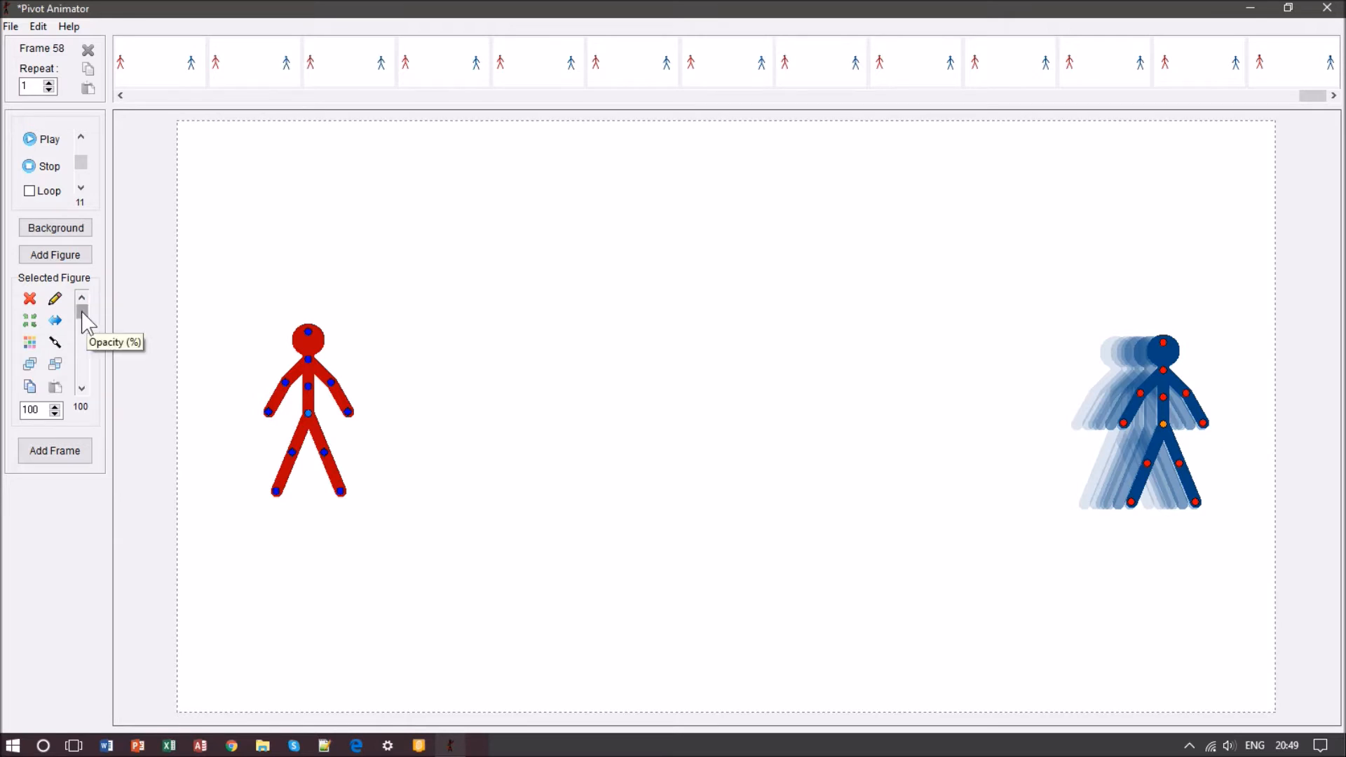
# Set the blue figure's opacity to 0, move it up and to the left, and add two frames.
pyautogui.moveTo(82, 313); pyautogui.dragTo(99, 411)
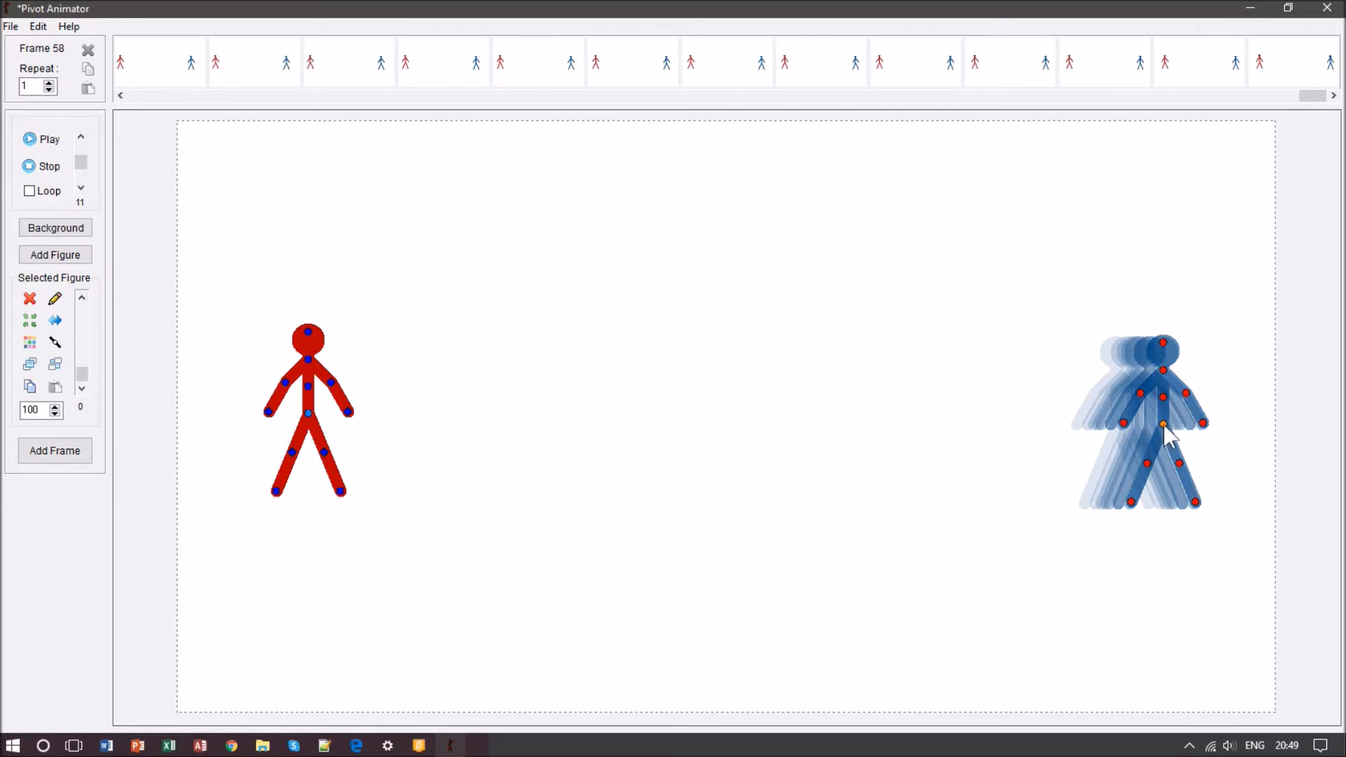
pyautogui.moveTo(1163, 425); pyautogui.dragTo(981, 302)
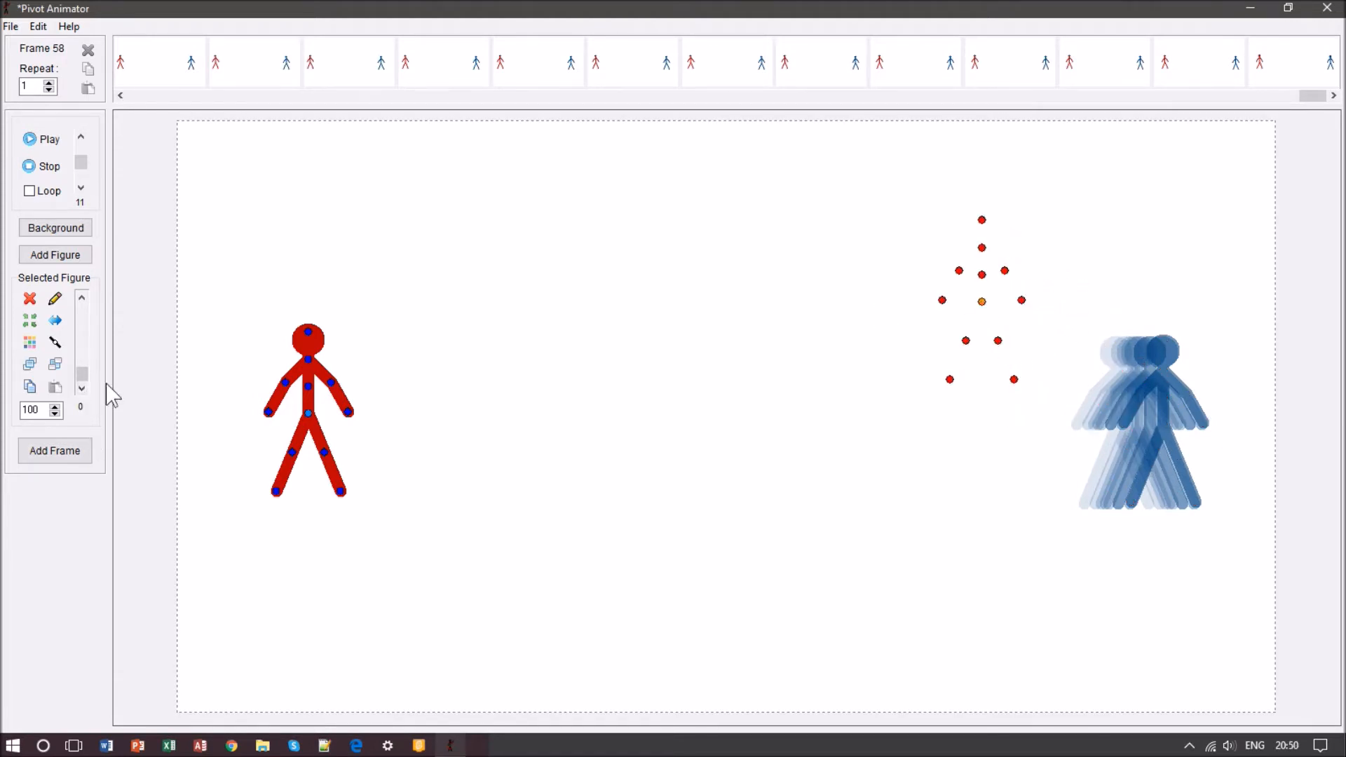
pyautogui.press('Return')
pyautogui.press('Return')
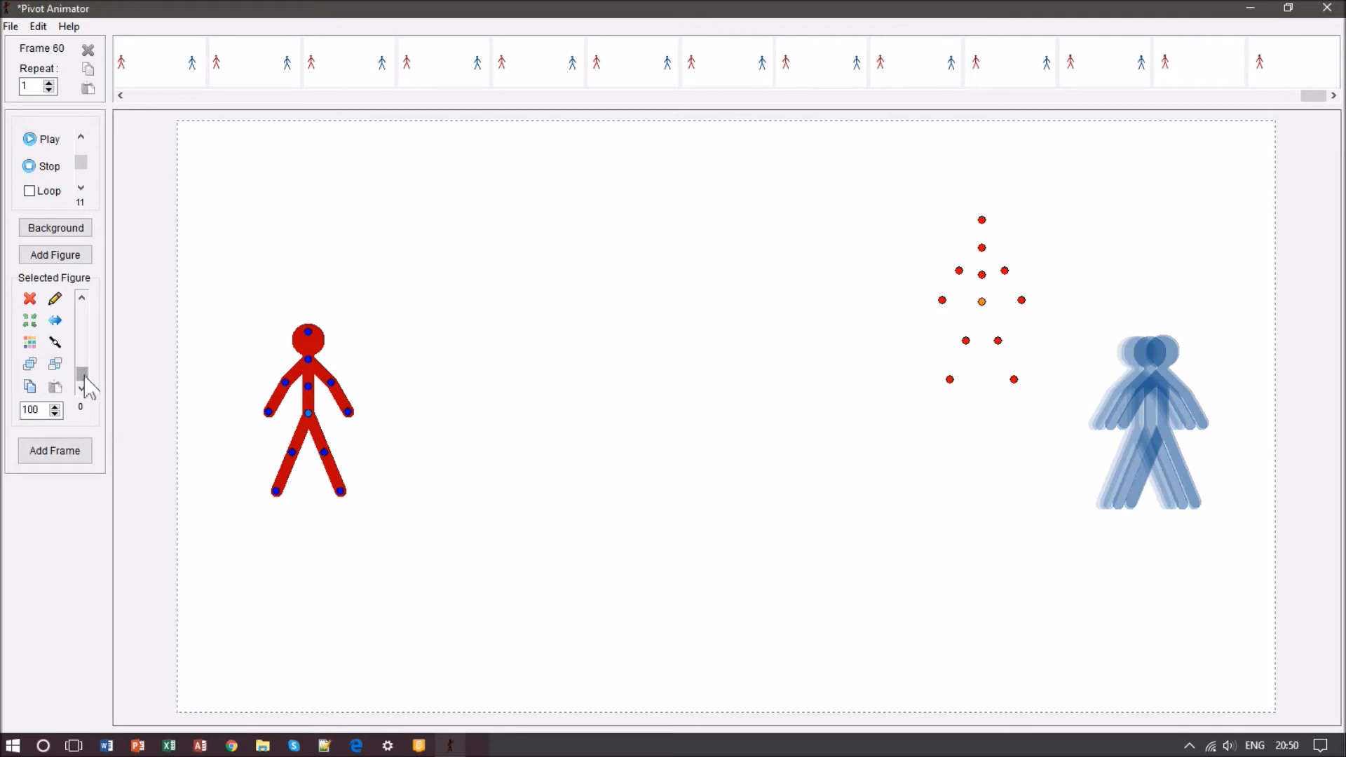
# Restore the blue figure's opacity to 100, add a frame and play the animation.
pyautogui.moveTo(82, 376); pyautogui.dragTo(82, 310)
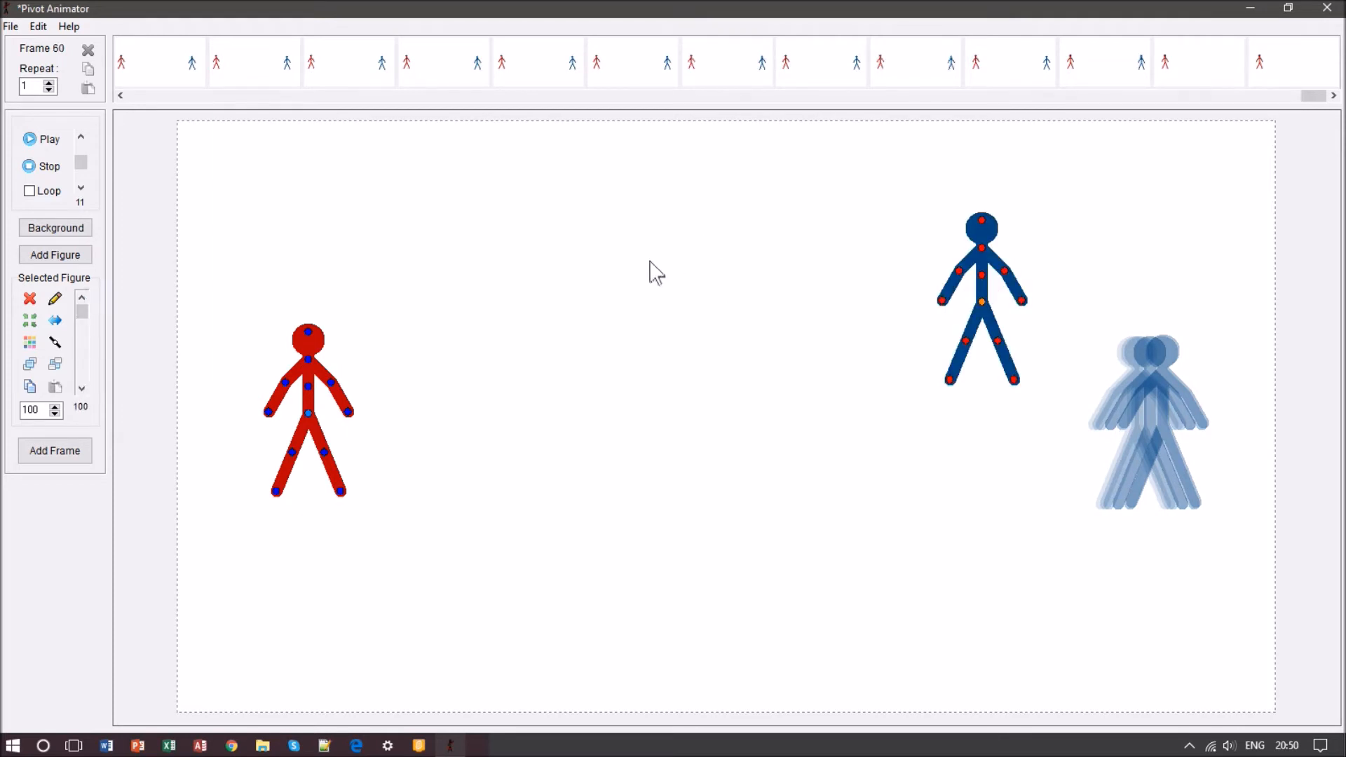
pyautogui.press('Return')
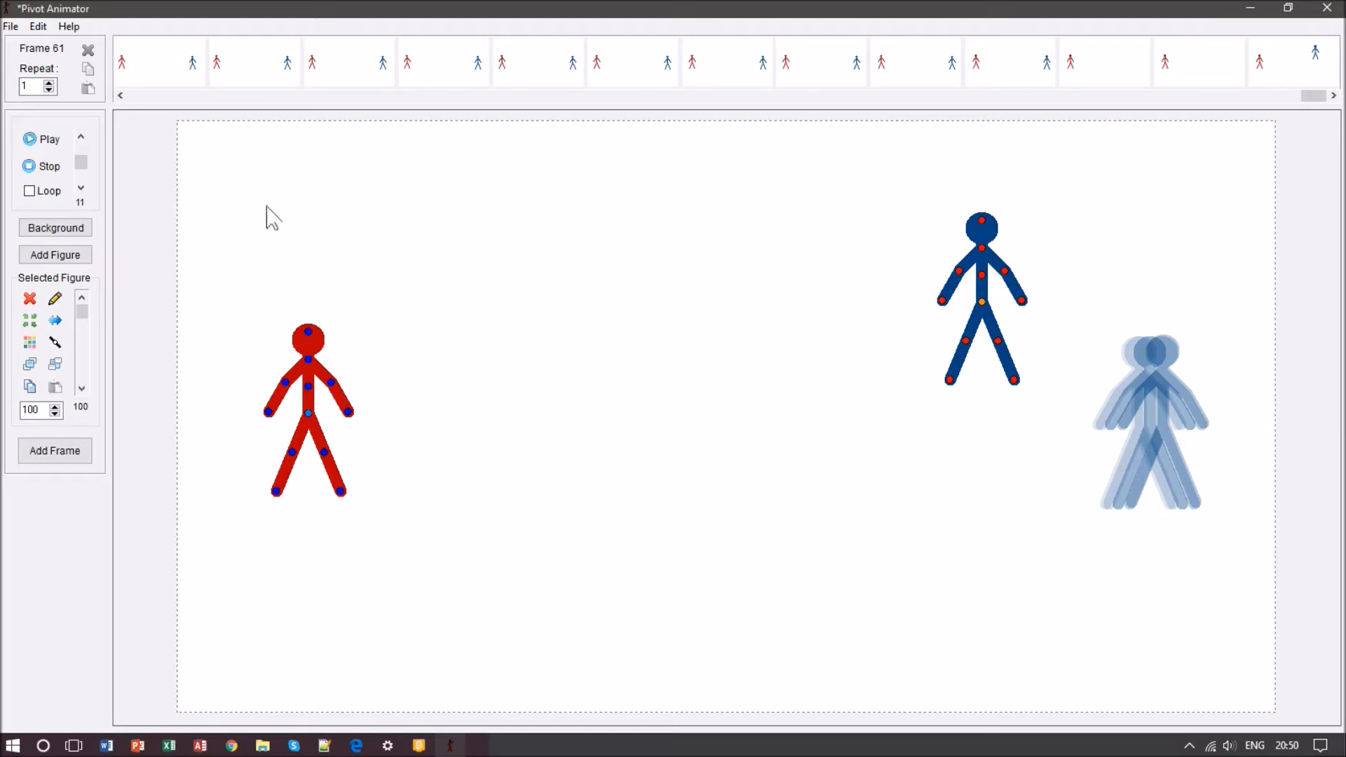
pyautogui.click(28, 141)
# Delete the three most recently added frames from the end of the timeline.
pyautogui.rightClick(1292, 47)
pyautogui.click(1297, 92)
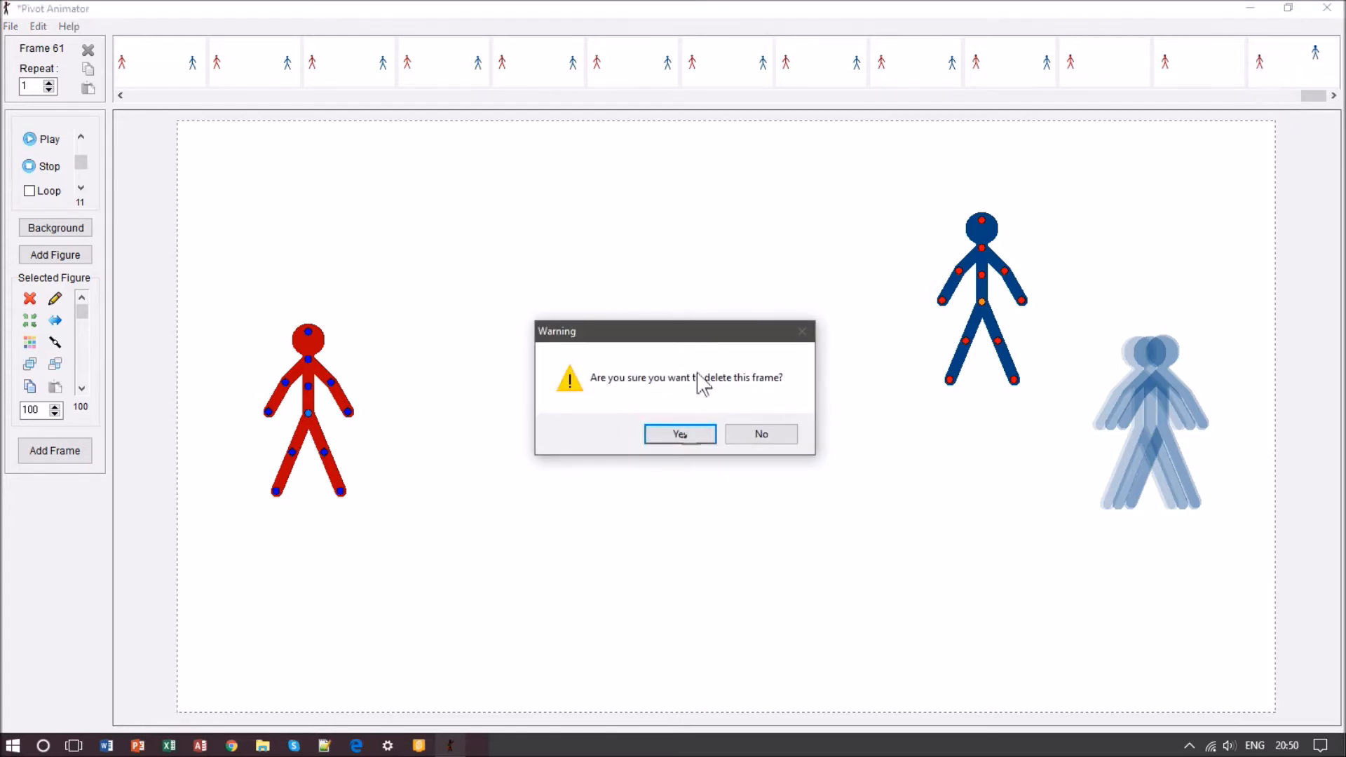
pyautogui.click(684, 436)
pyautogui.rightClick(1302, 75)
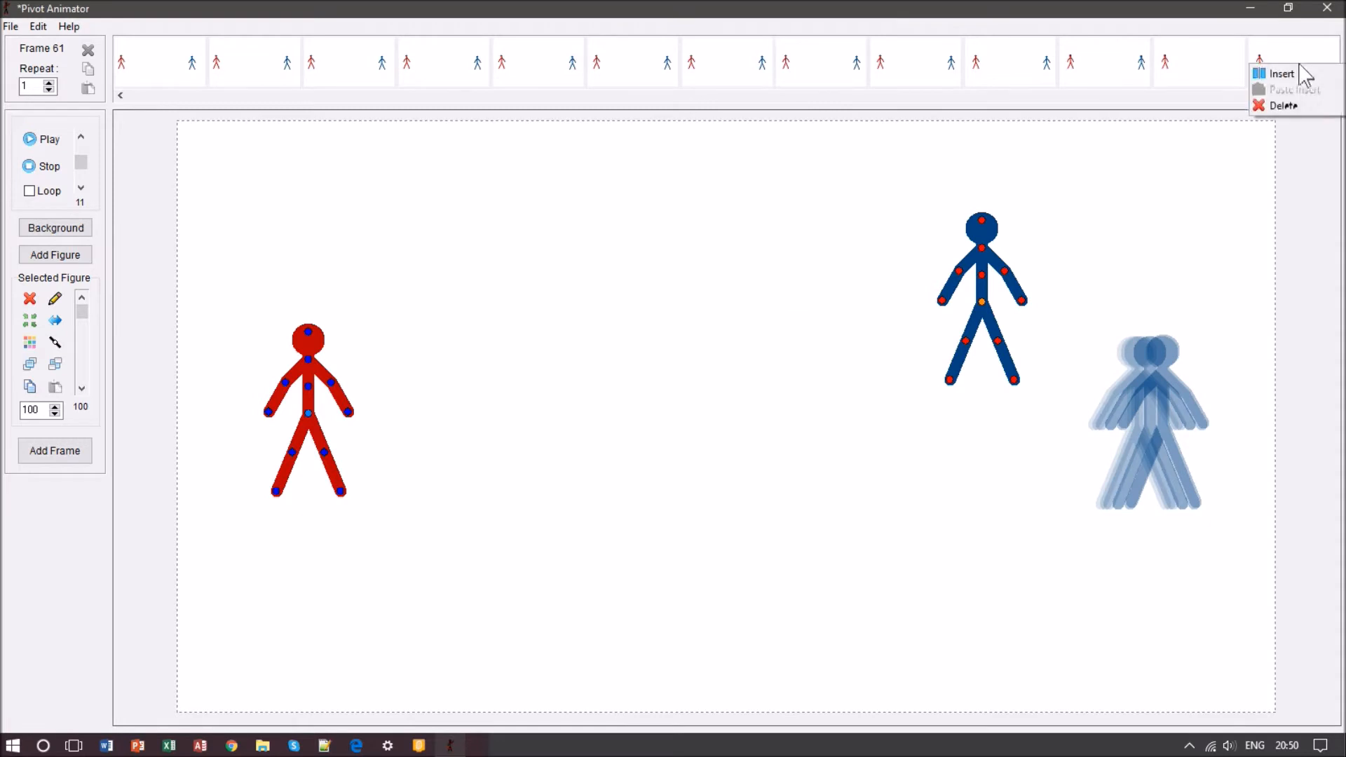
pyautogui.click(1287, 103)
pyautogui.click(696, 436)
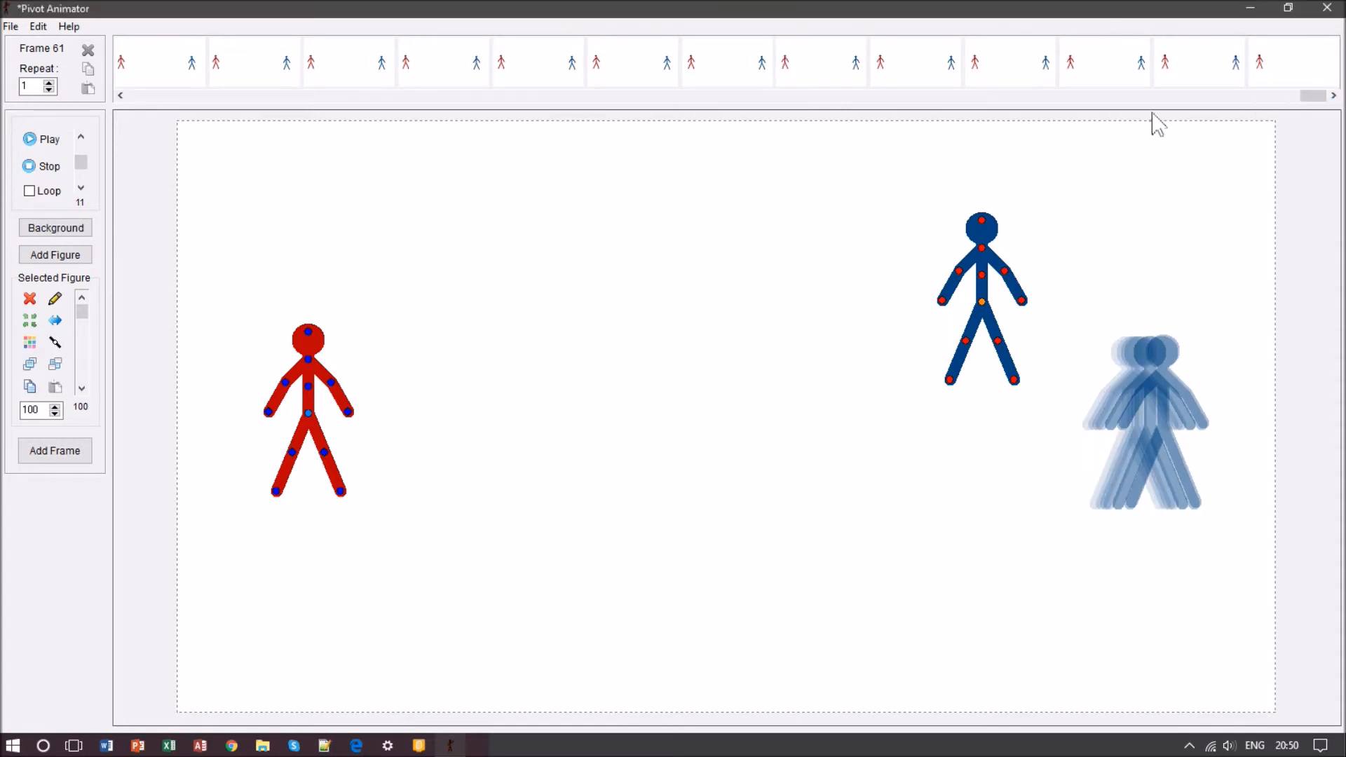
pyautogui.rightClick(1305, 63)
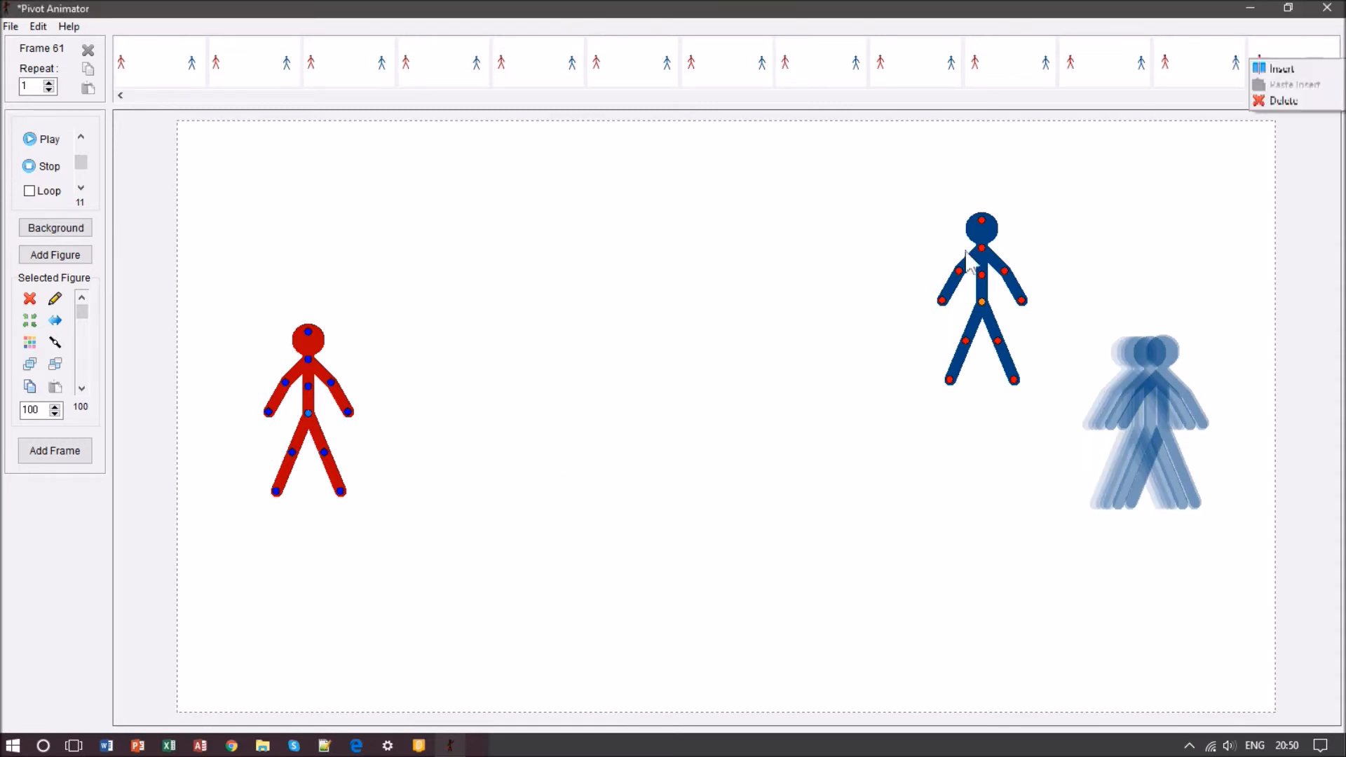
pyautogui.click(1296, 103)
pyautogui.click(685, 436)
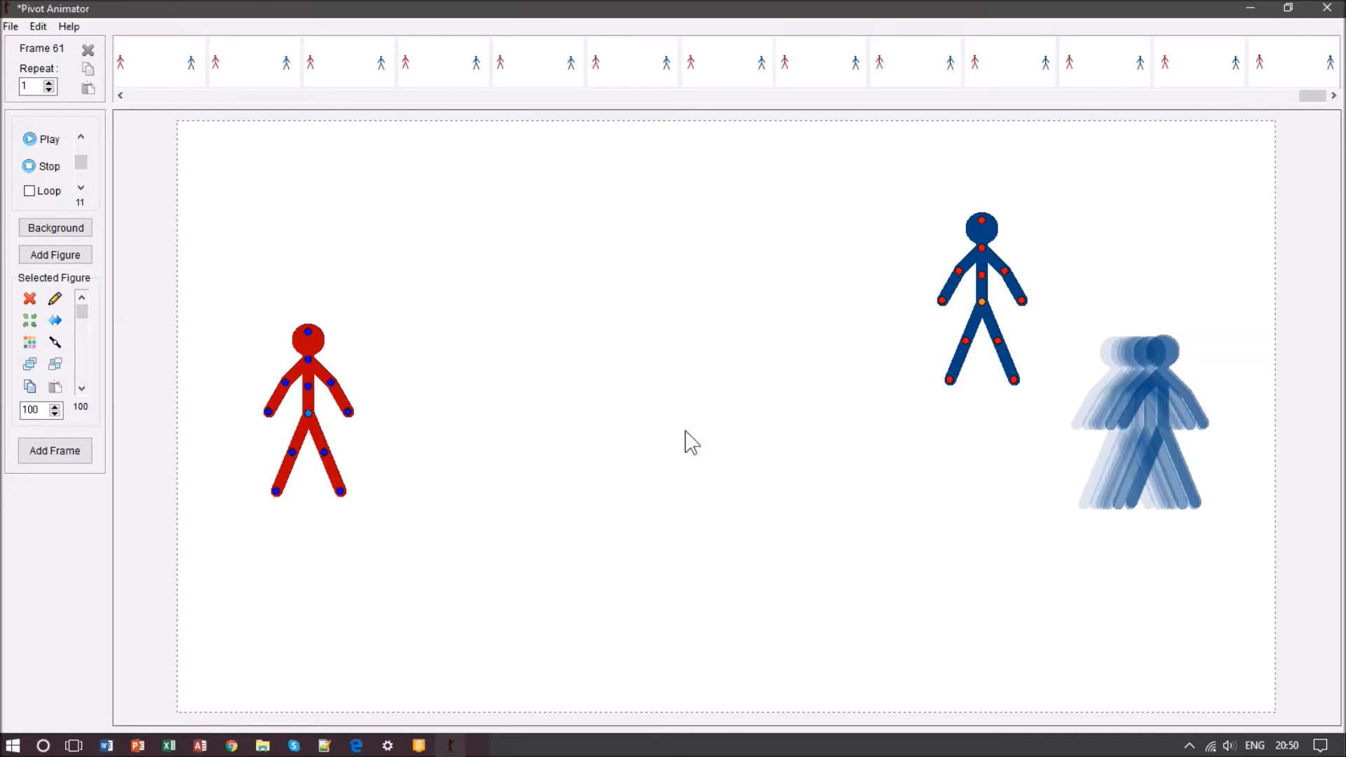
# Starting from frame 57, fade the blue figure gradually to opacity 0 while adding frames through frame 61.
pyautogui.click(1315, 68)
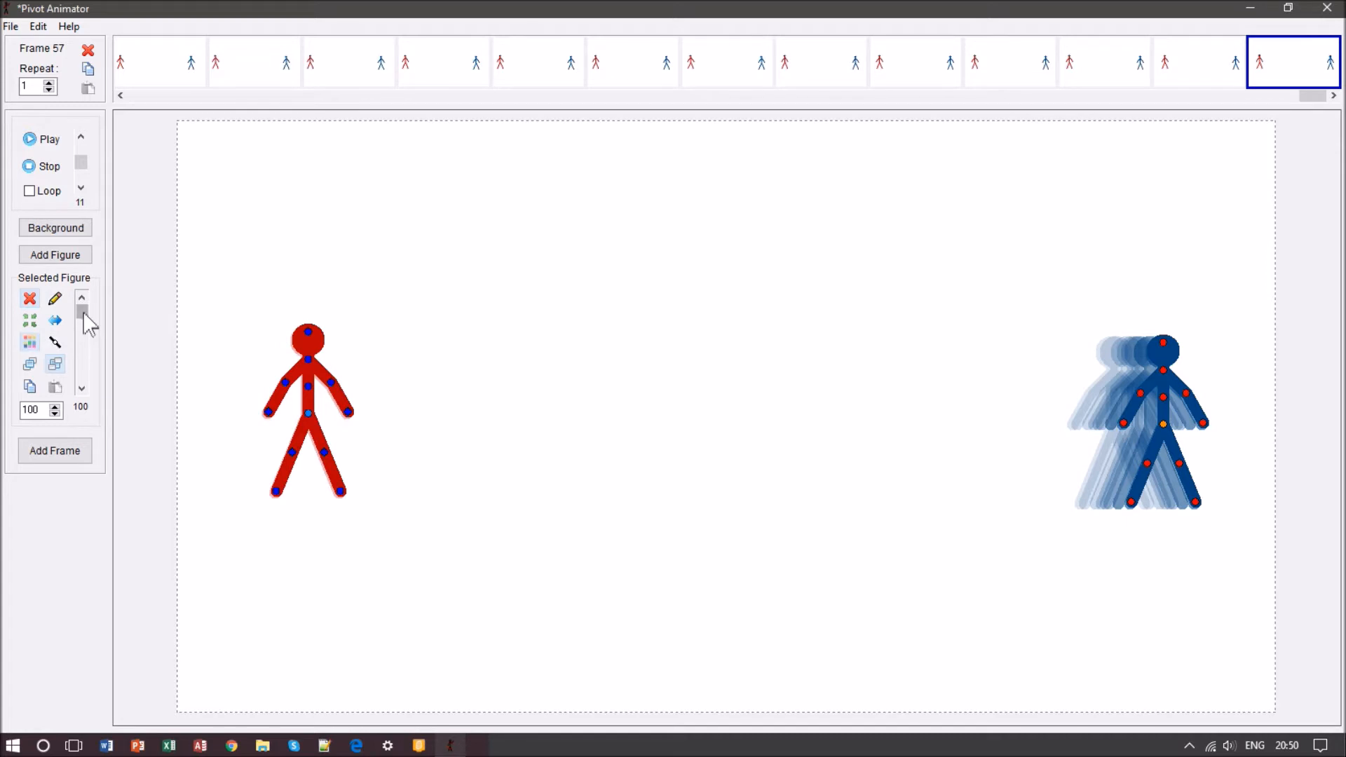
pyautogui.moveTo(84, 317); pyautogui.dragTo(97, 386)
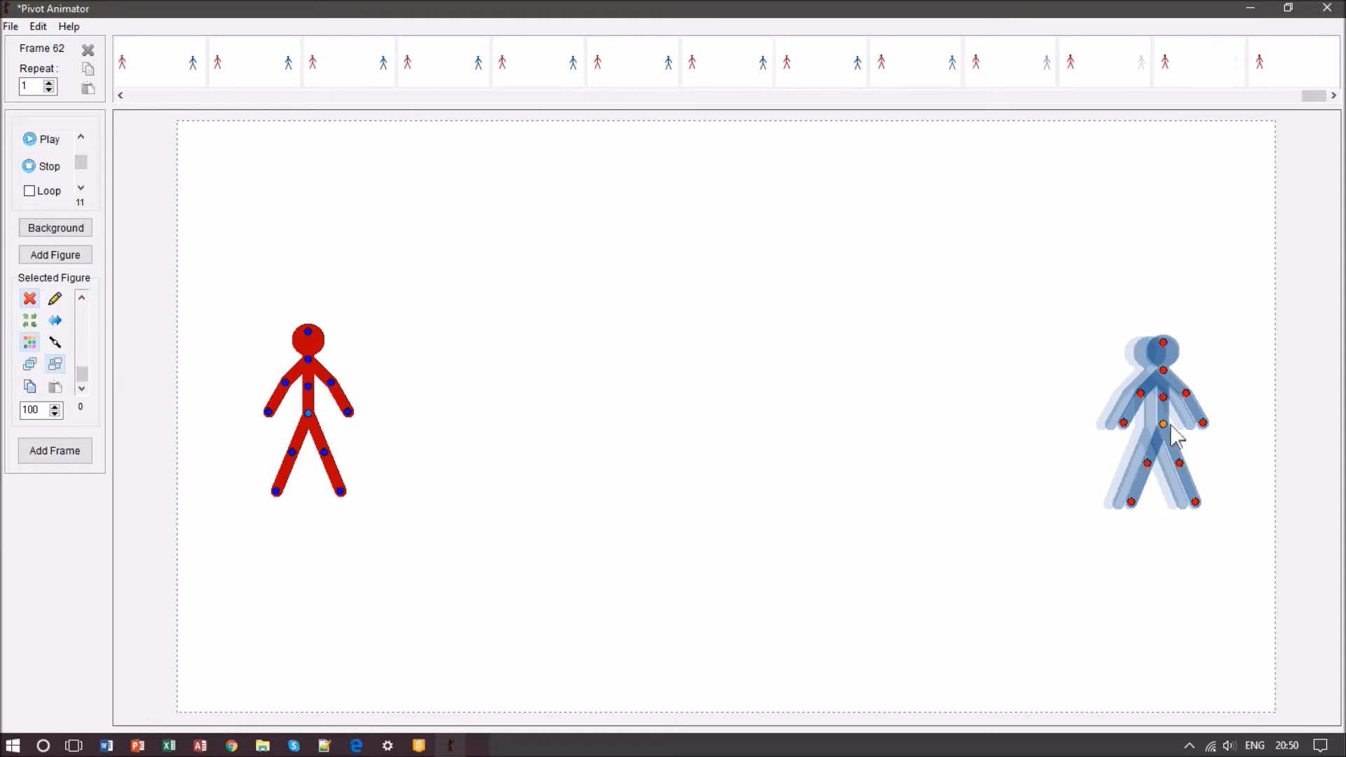
# Center the invisible blue figure on the canvas and add two frames.
pyautogui.moveTo(1163, 424); pyautogui.dragTo(773, 423)
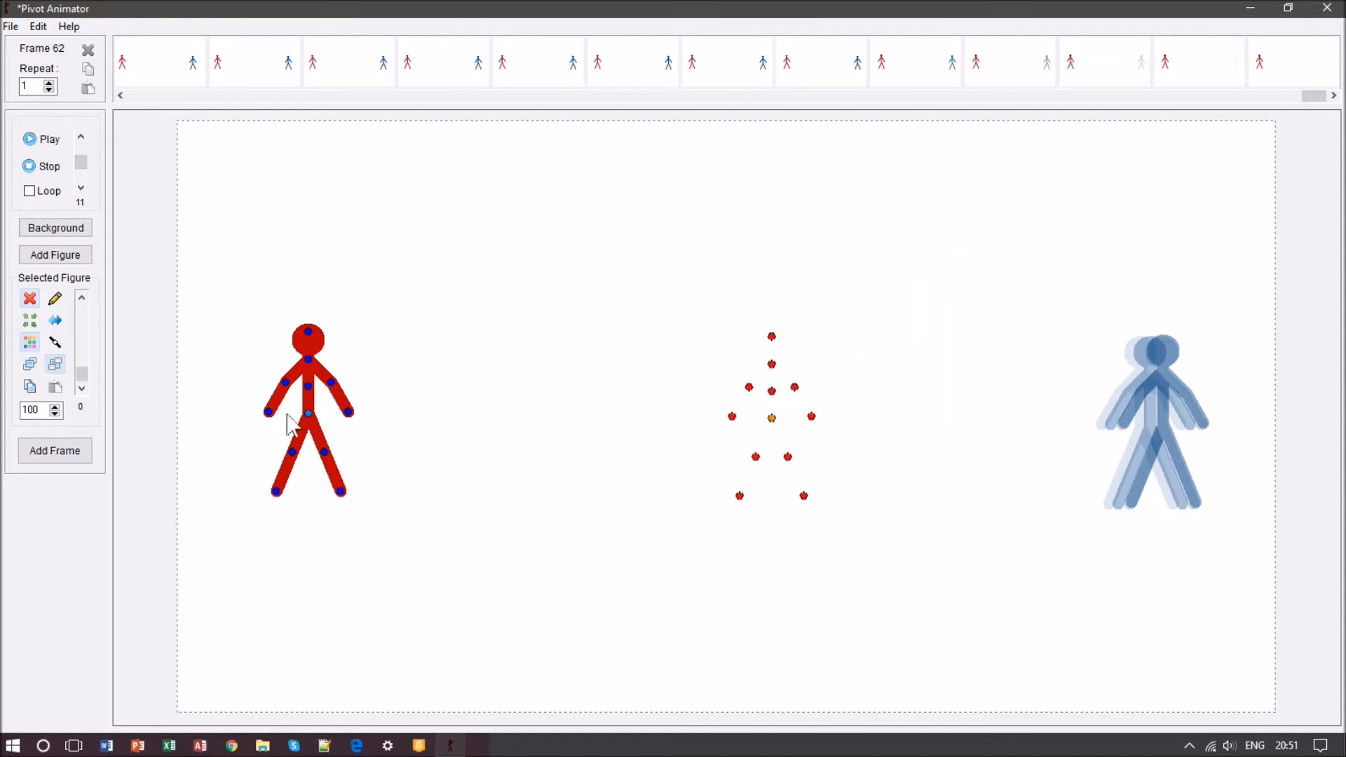
pyautogui.click(30, 320)
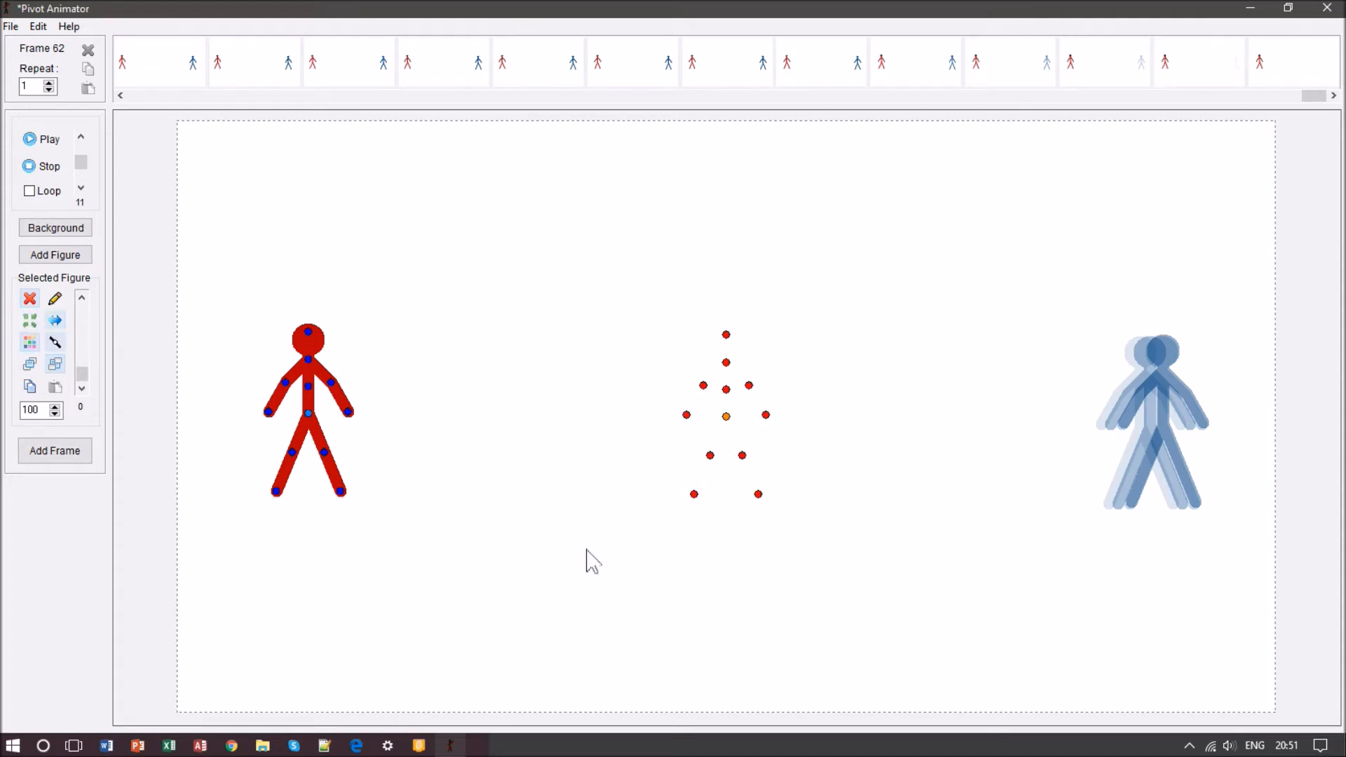
pyautogui.click(91, 457)
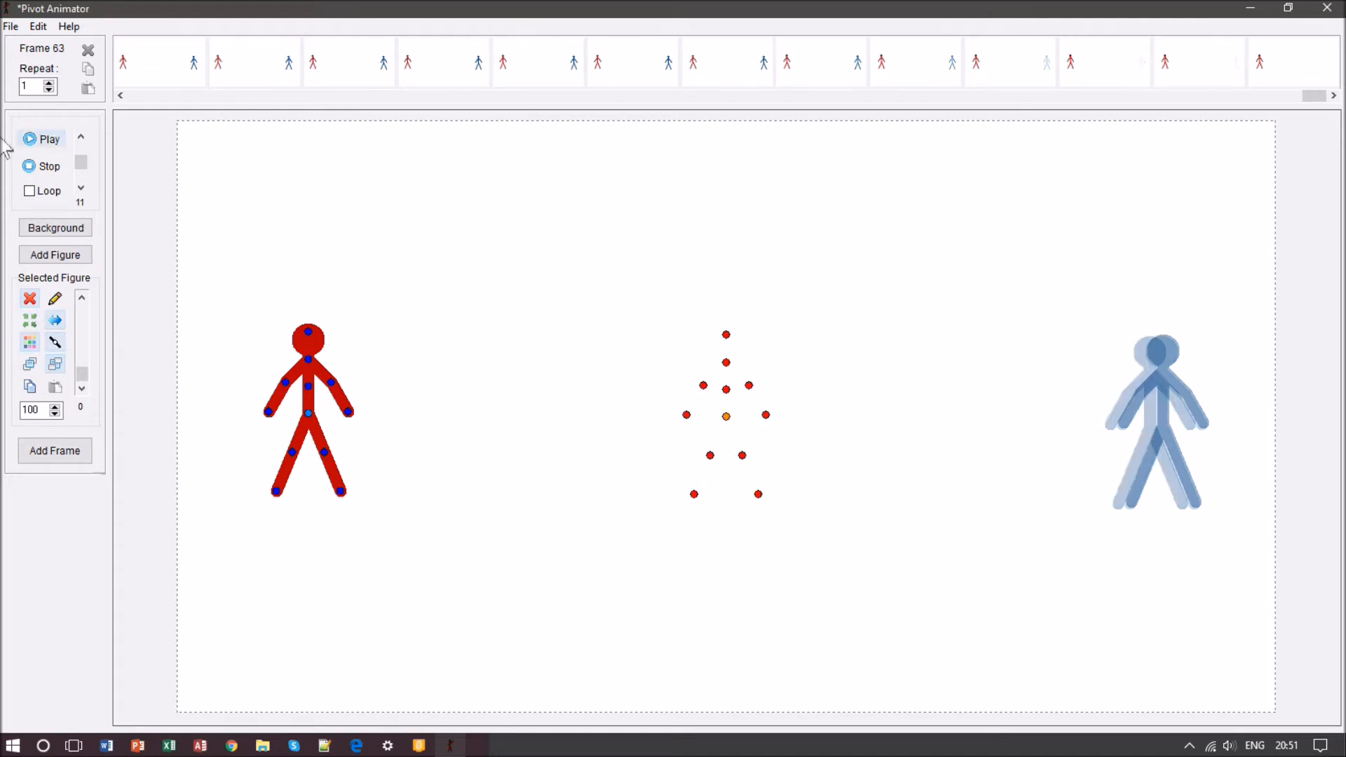
pyautogui.press('Return')
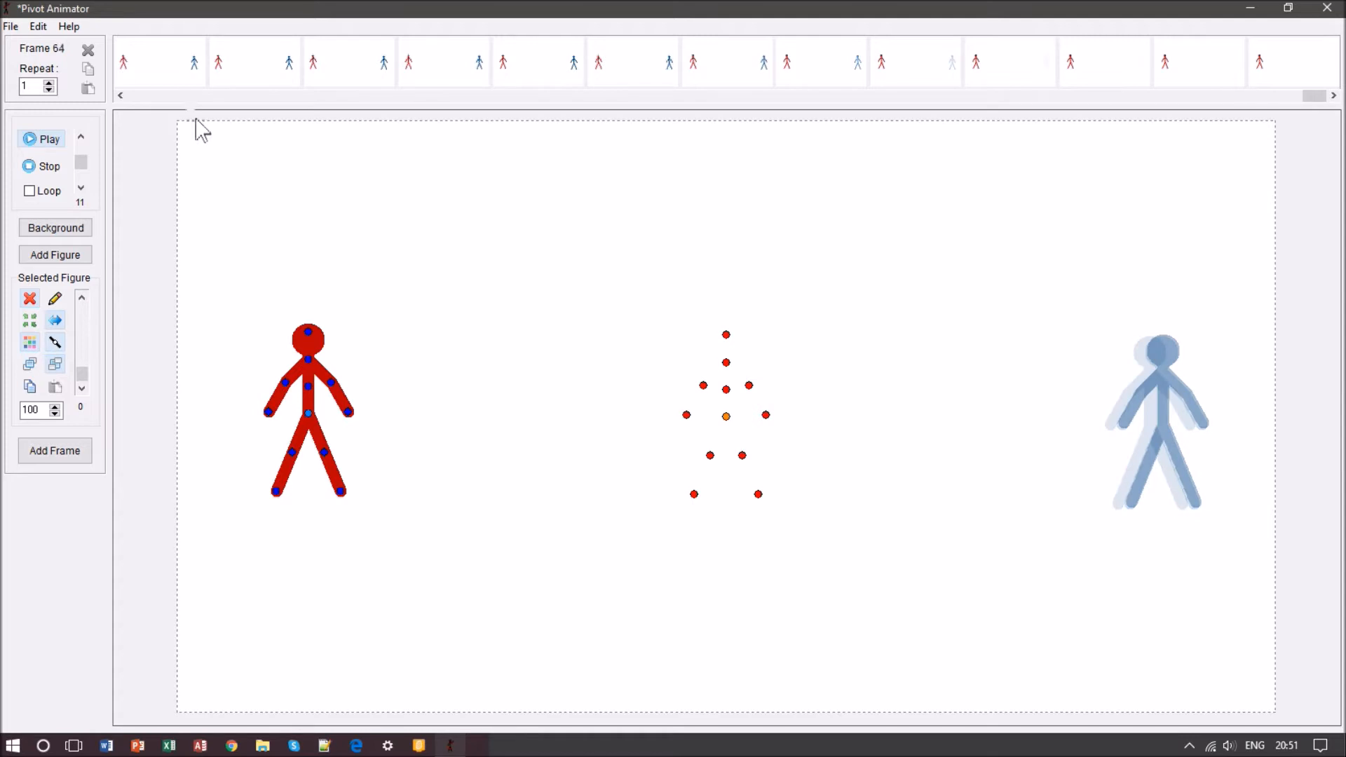
# Fade the centered blue figure in to opacity 100, adding frames through frame 67, and play the animation.
pyautogui.moveTo(82, 374); pyautogui.dragTo(79, 293)
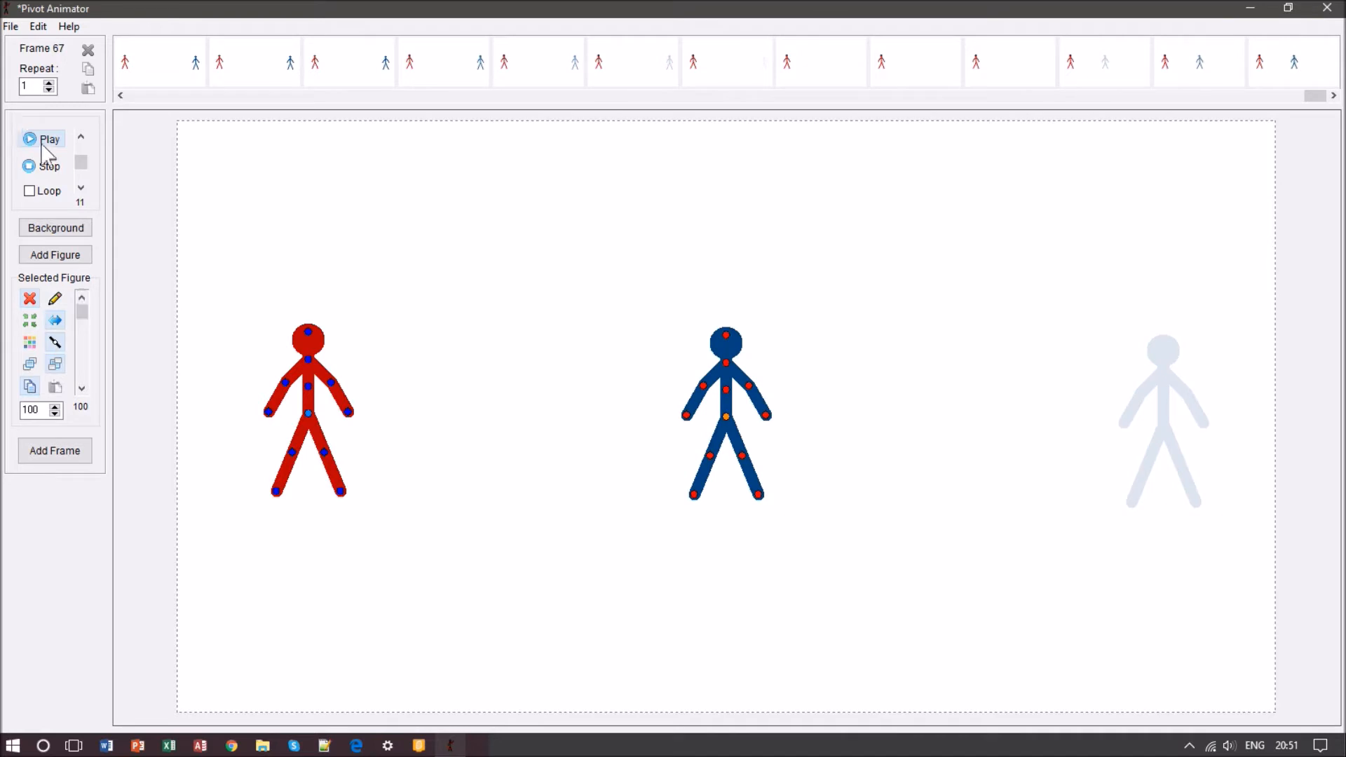
pyautogui.click(44, 140)
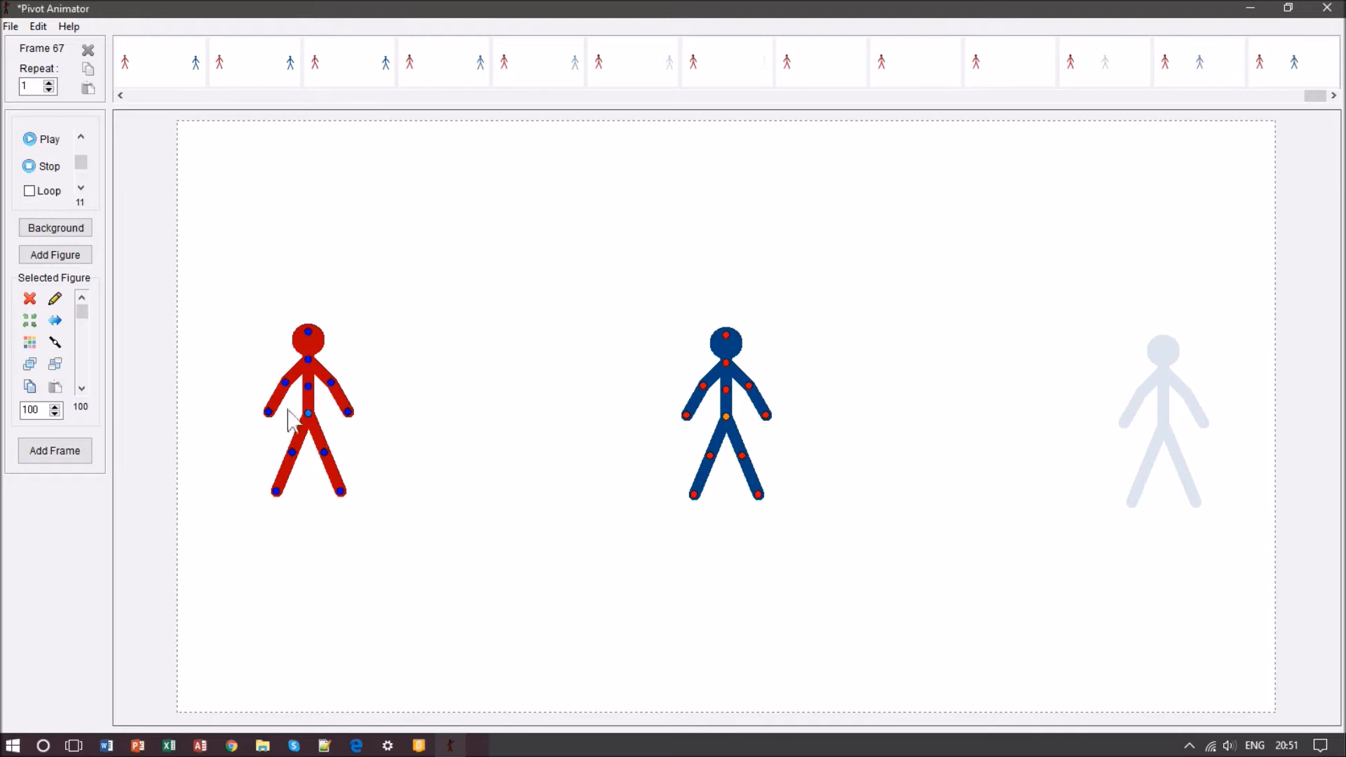
# Shrink the red figure's scale gradually to 0 while adding frames through frame 74.
pyautogui.click(311, 415)
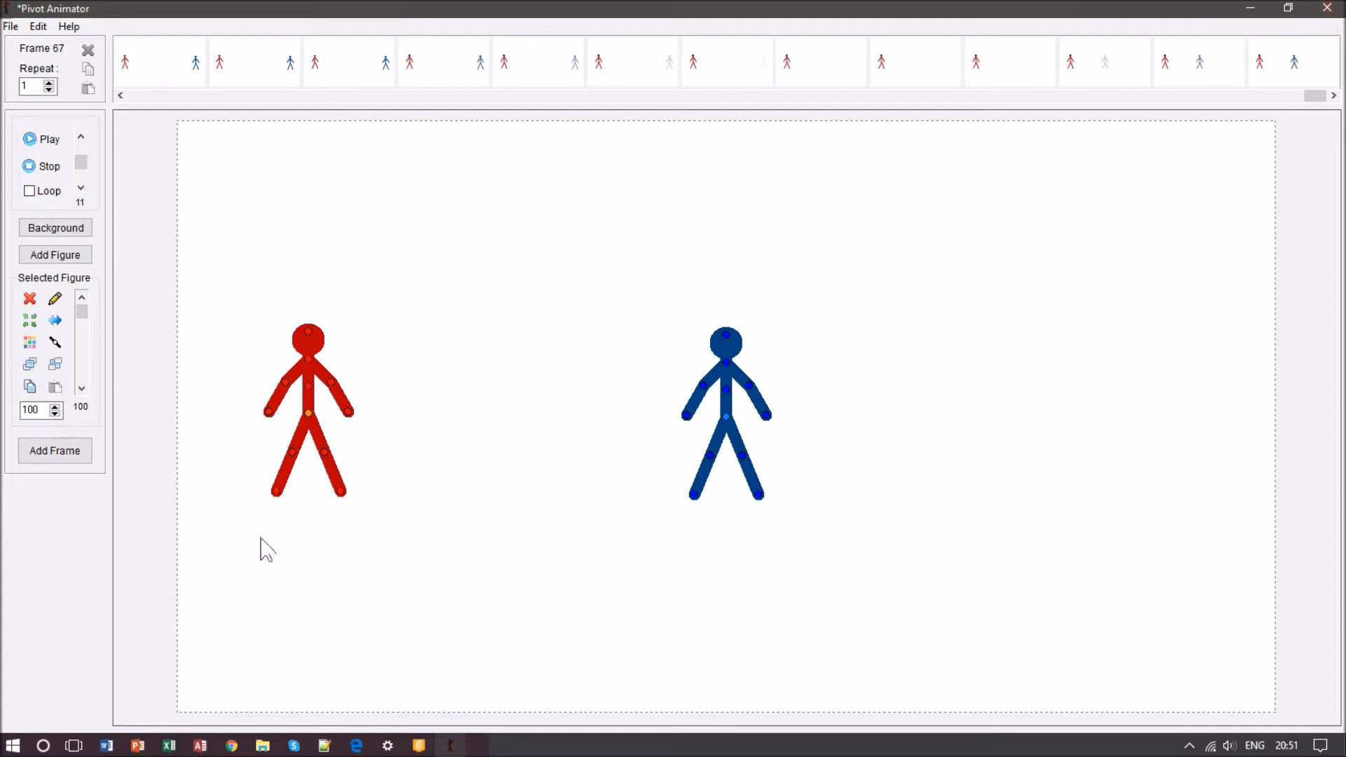
pyautogui.click(57, 414)
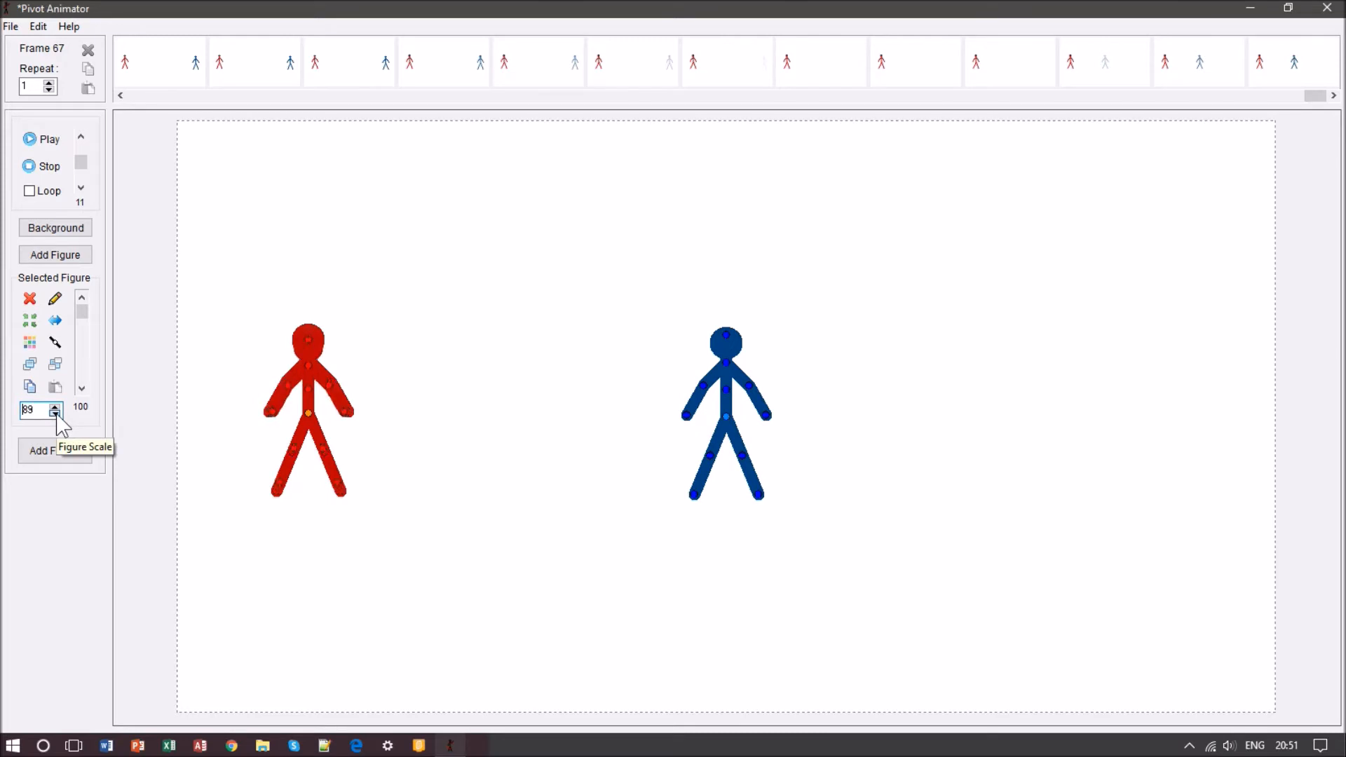
pyautogui.press('Return')
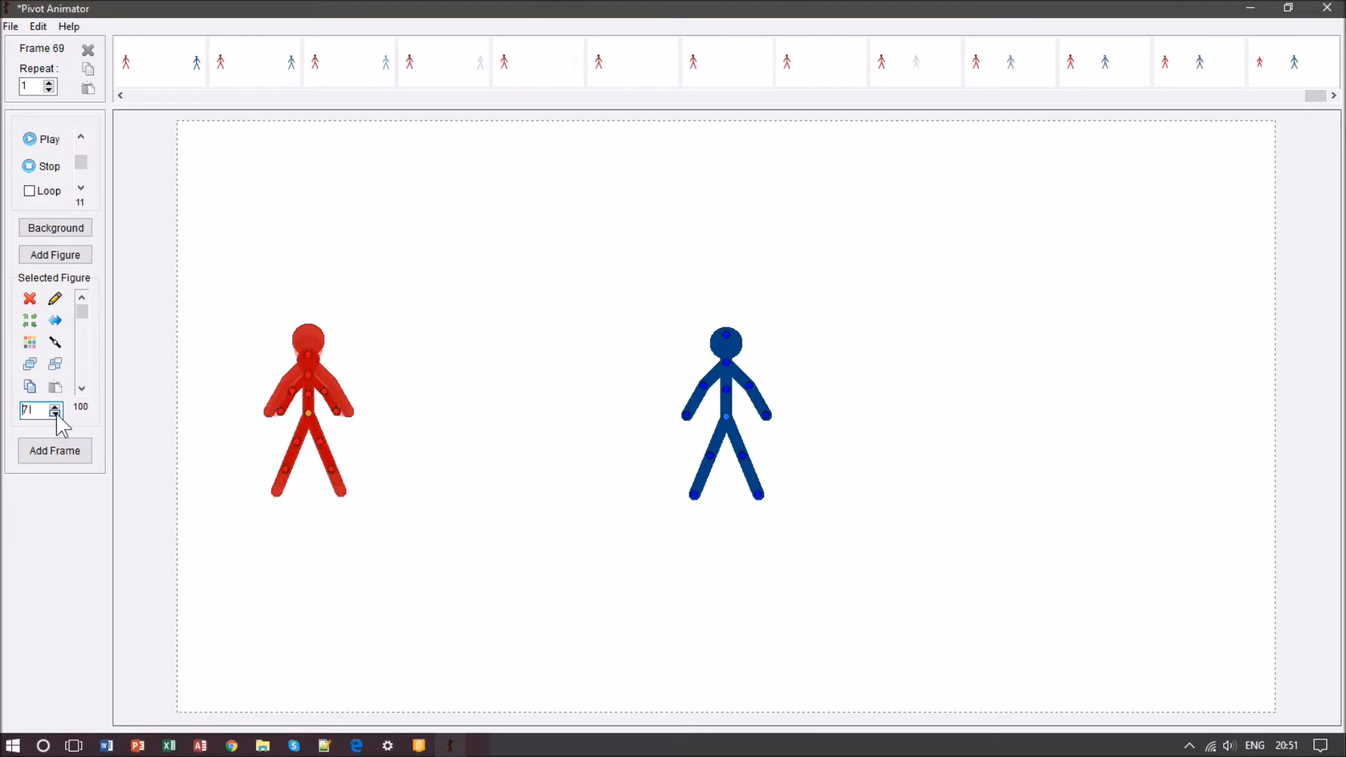
pyautogui.press('Return')
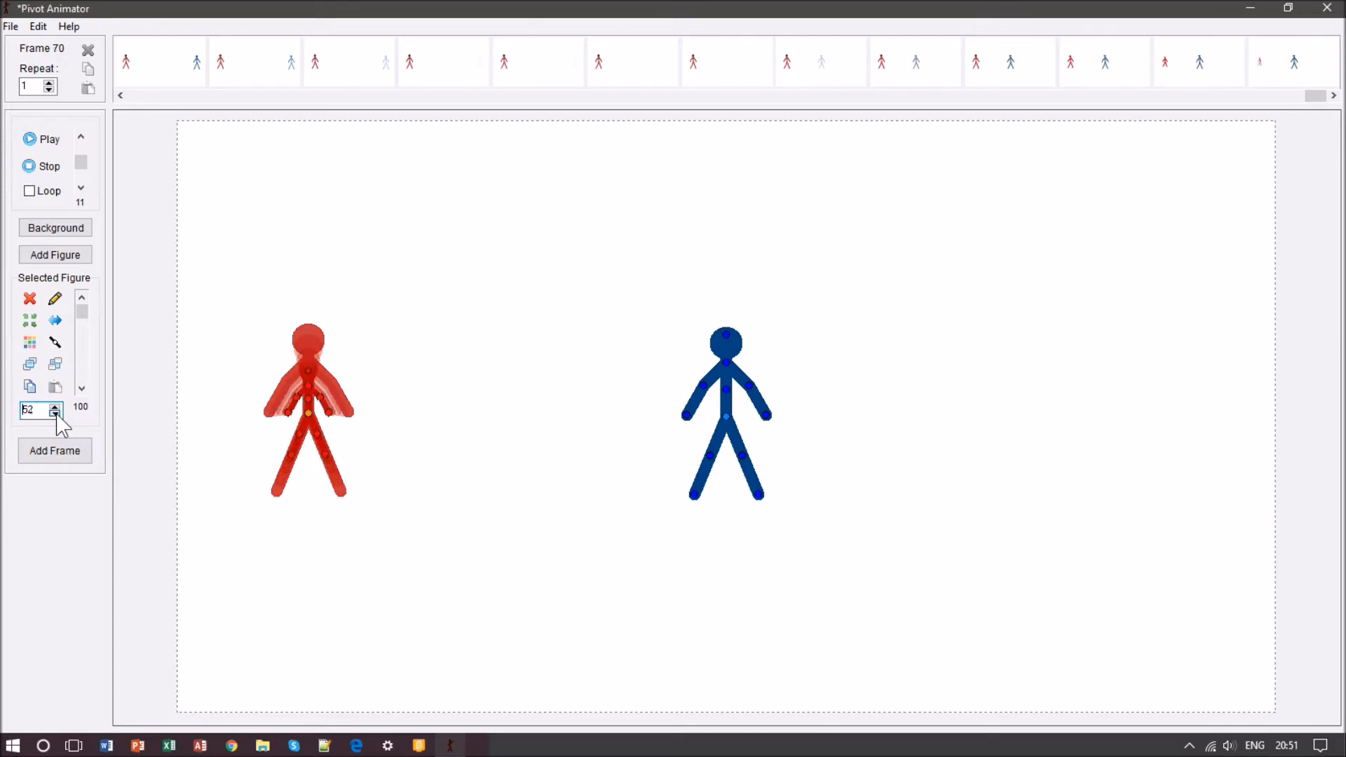
pyautogui.press('Return')
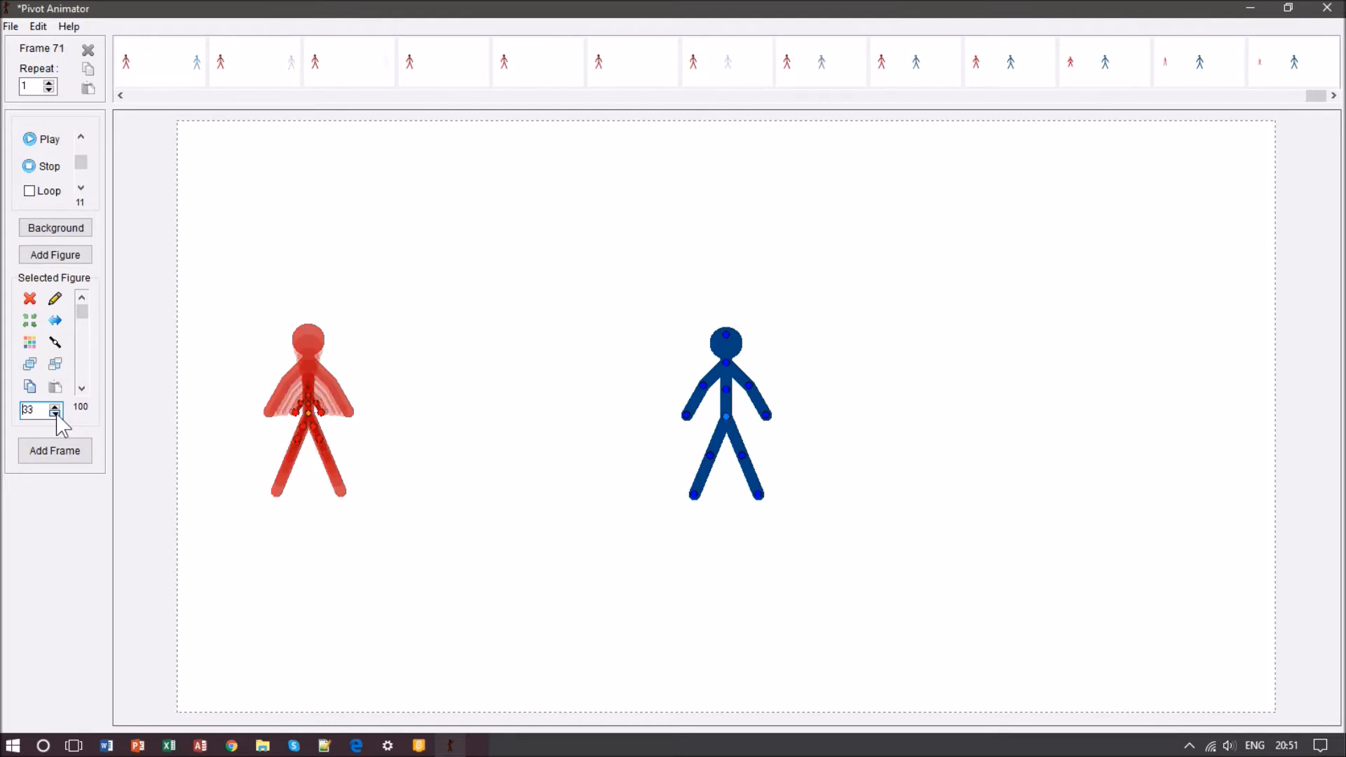
pyautogui.press('Return')
pyautogui.press('Return')
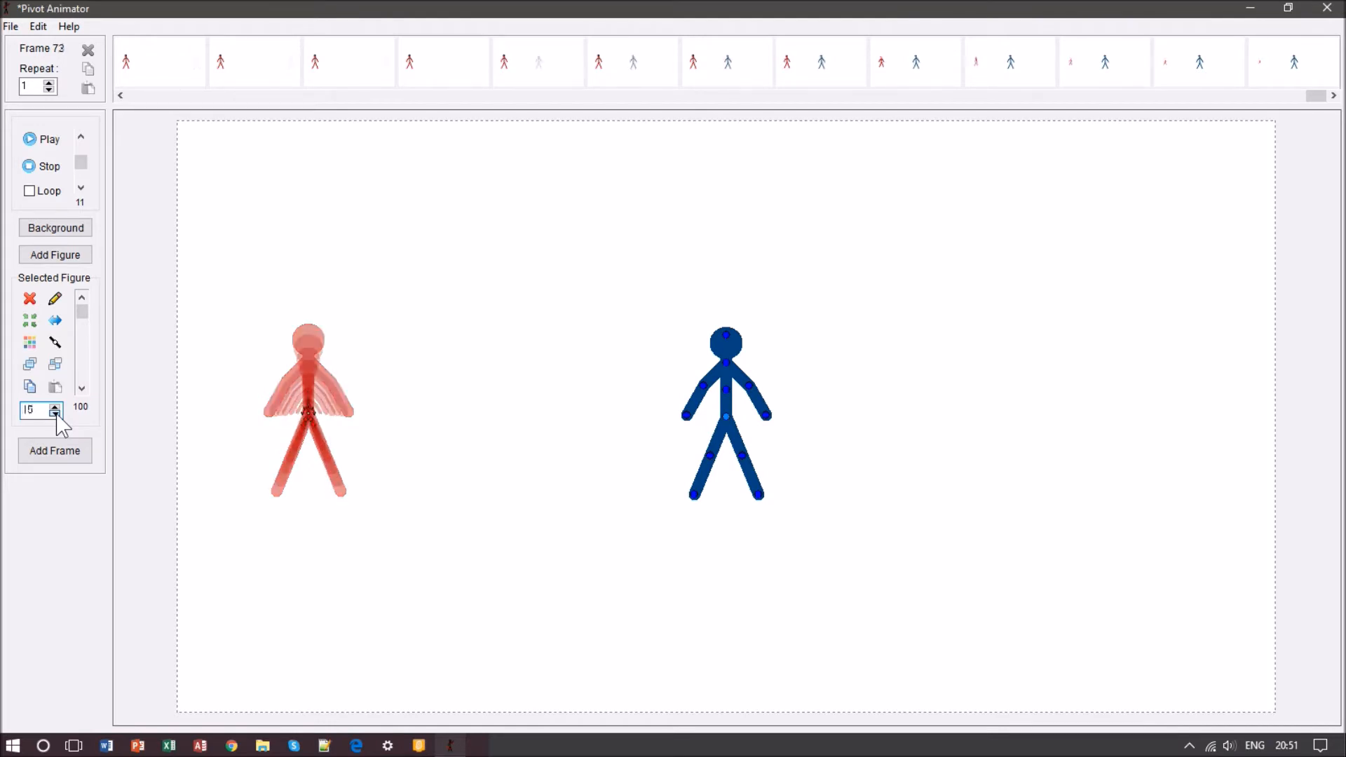
pyautogui.press('Return')
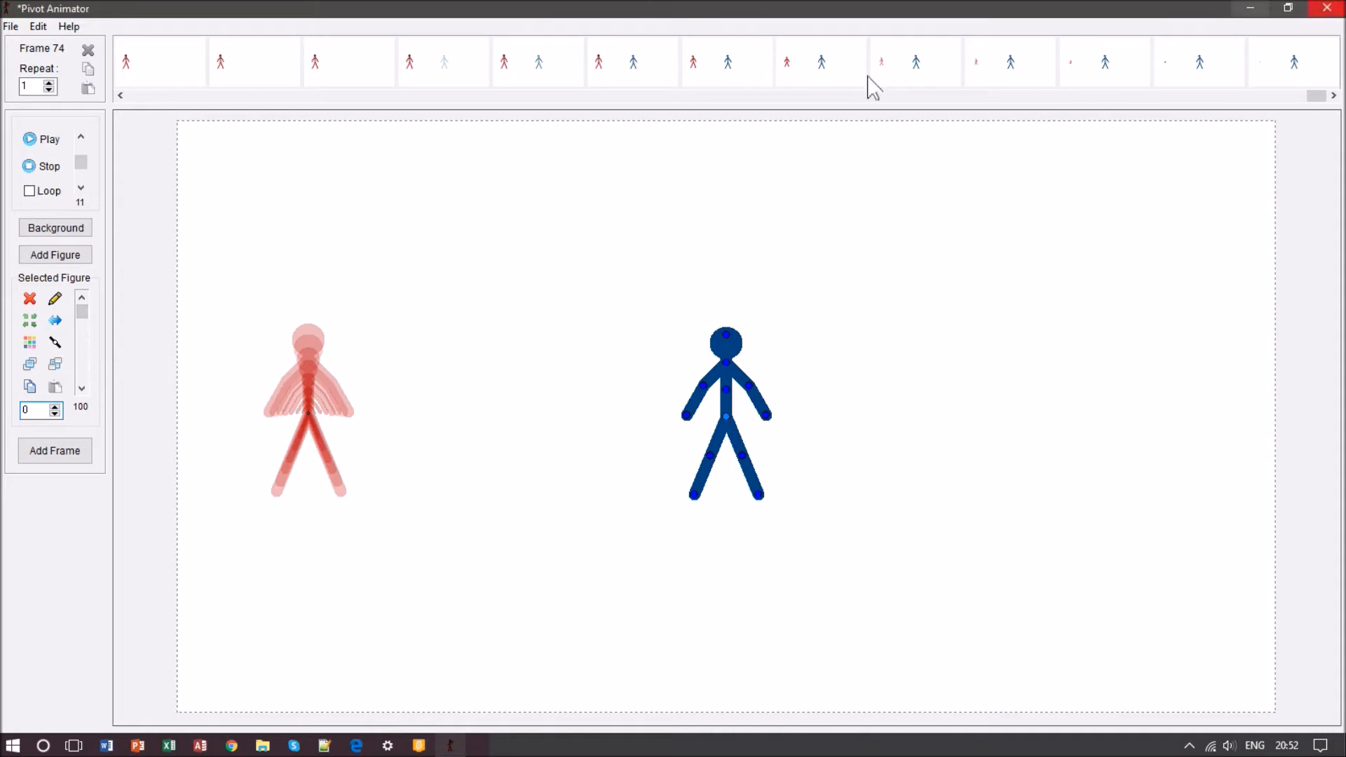
# Set the red figure's opacity to 0 and scale to 100, and move it directly beside the blue figure.
pyautogui.moveTo(81, 316); pyautogui.dragTo(83, 386)
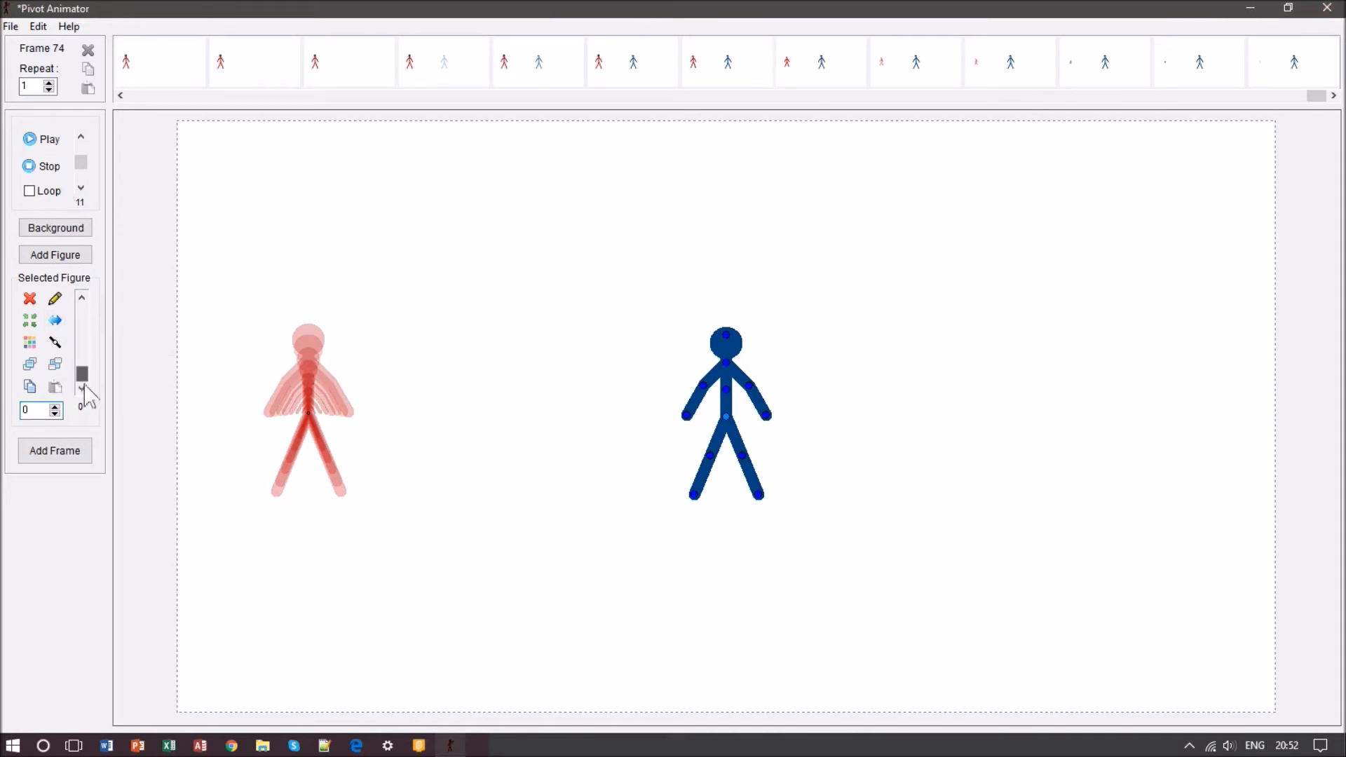
pyautogui.click(40, 410)
pyautogui.press('BackSpace')
pyautogui.write('100')
pyautogui.click(340, 416)
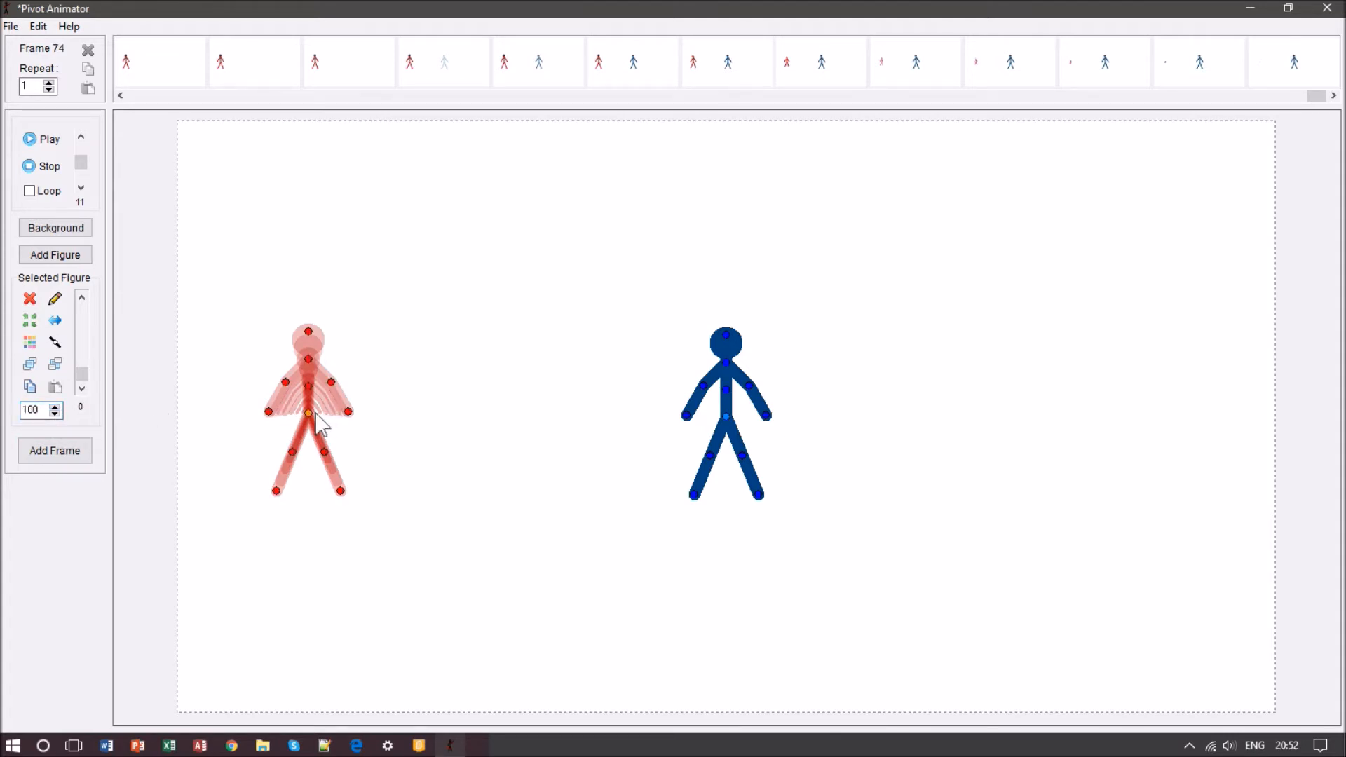
pyautogui.moveTo(308, 414); pyautogui.dragTo(617, 418)
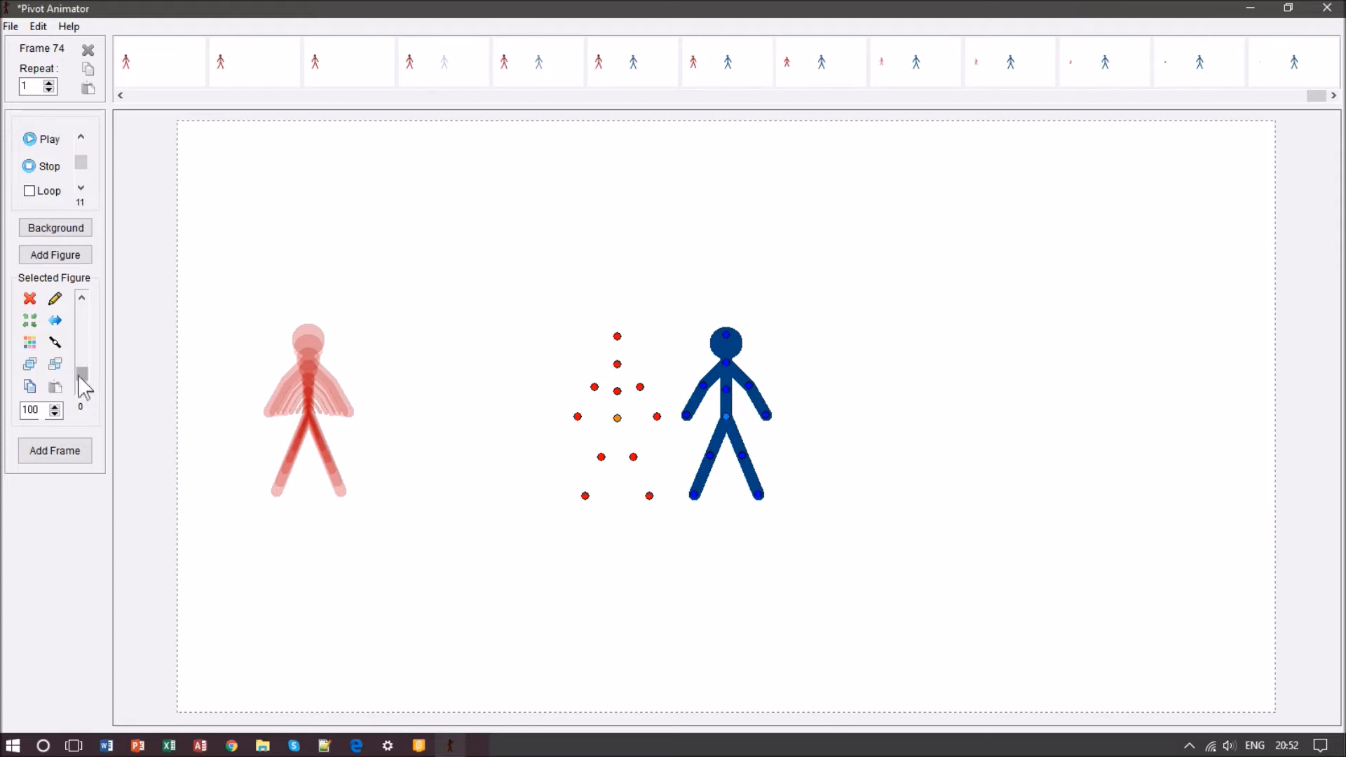
# Set the relocated red figure's scale to 0 and its opacity to 100.
pyautogui.click(43, 411)
pyautogui.press('BackSpace')
pyautogui.moveTo(81, 376); pyautogui.dragTo(82, 309)
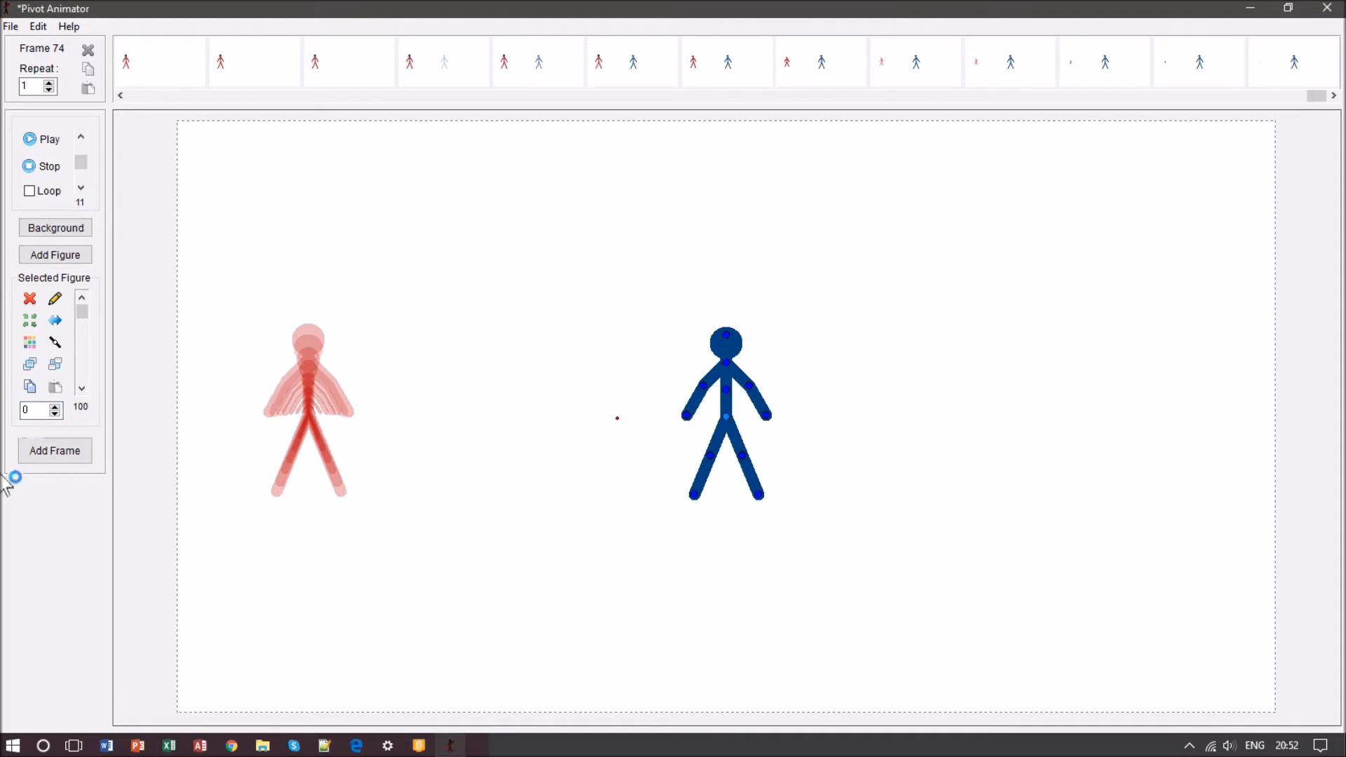
# Enlarge the red figure gradually to scale 100 while adding frames through frame 84, and play the animation.
pyautogui.click(54, 407)
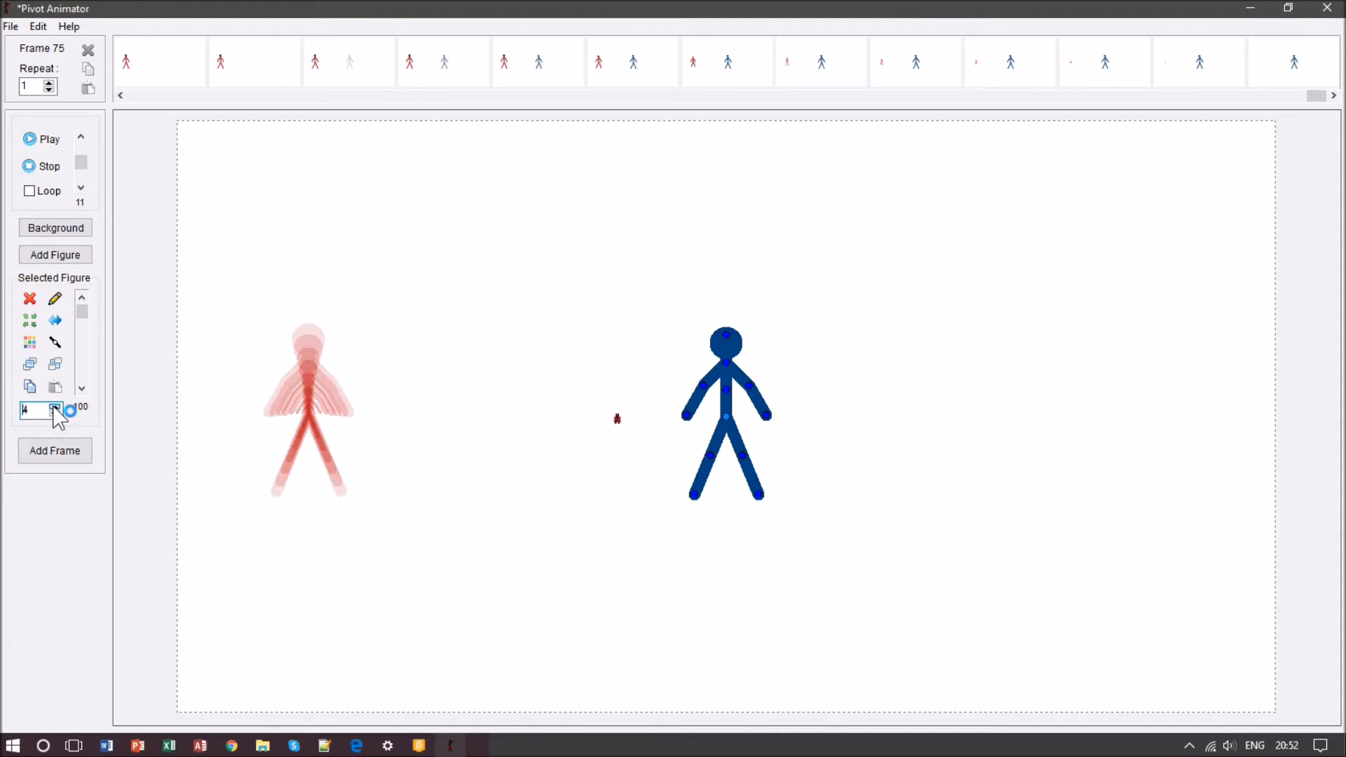
pyautogui.moveTo(54, 407); pyautogui.dragTo(58, 410)
pyautogui.click(54, 414)
pyautogui.click(55, 414)
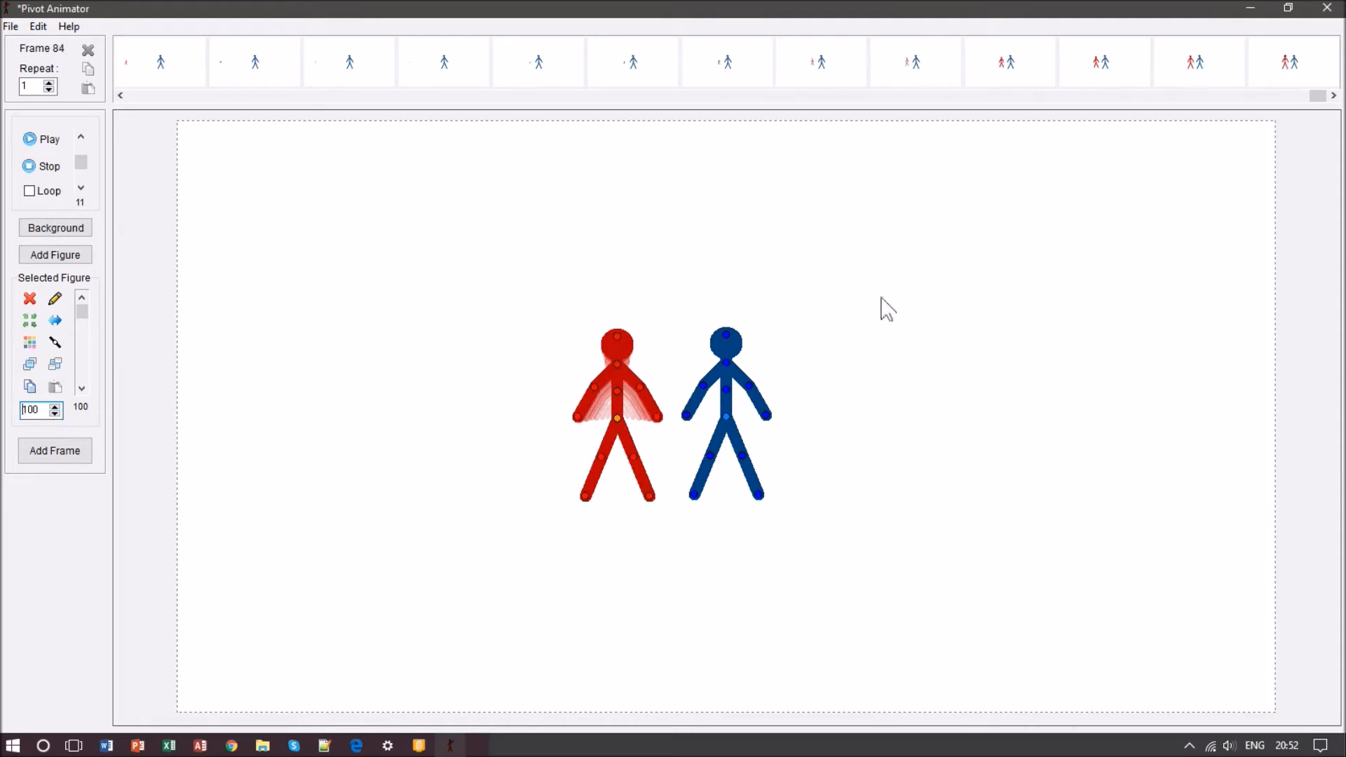
pyautogui.click(28, 139)
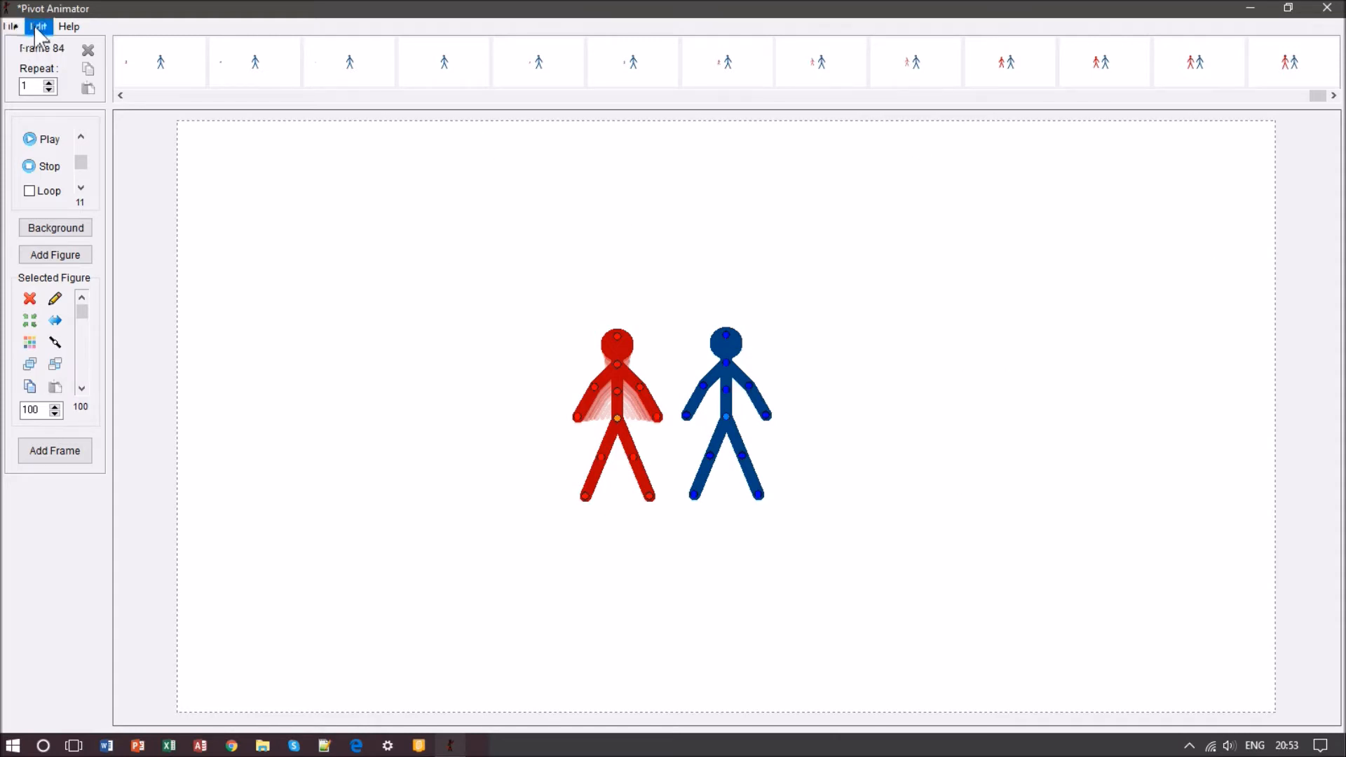
# Create a new figure type by turning the default line segment into a filled circle.
pyautogui.click(11, 27)
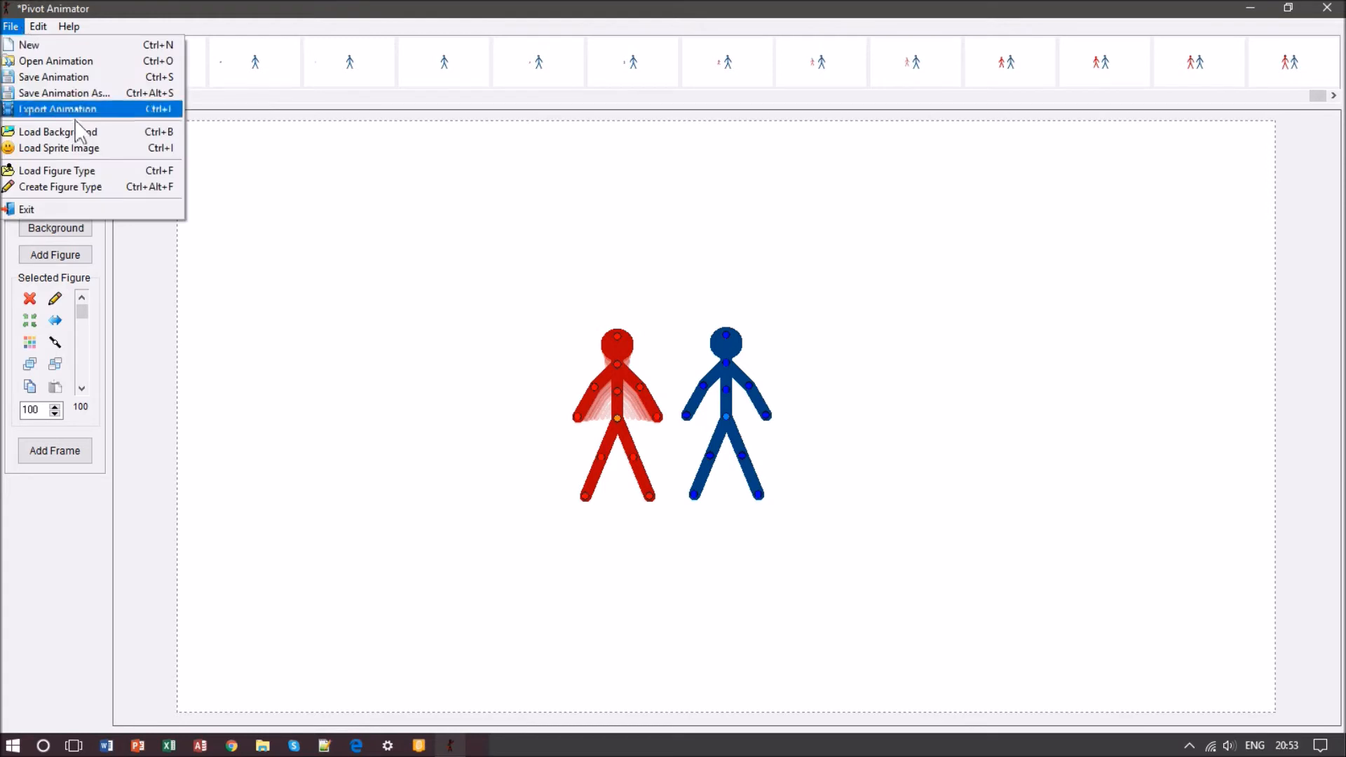
pyautogui.click(96, 188)
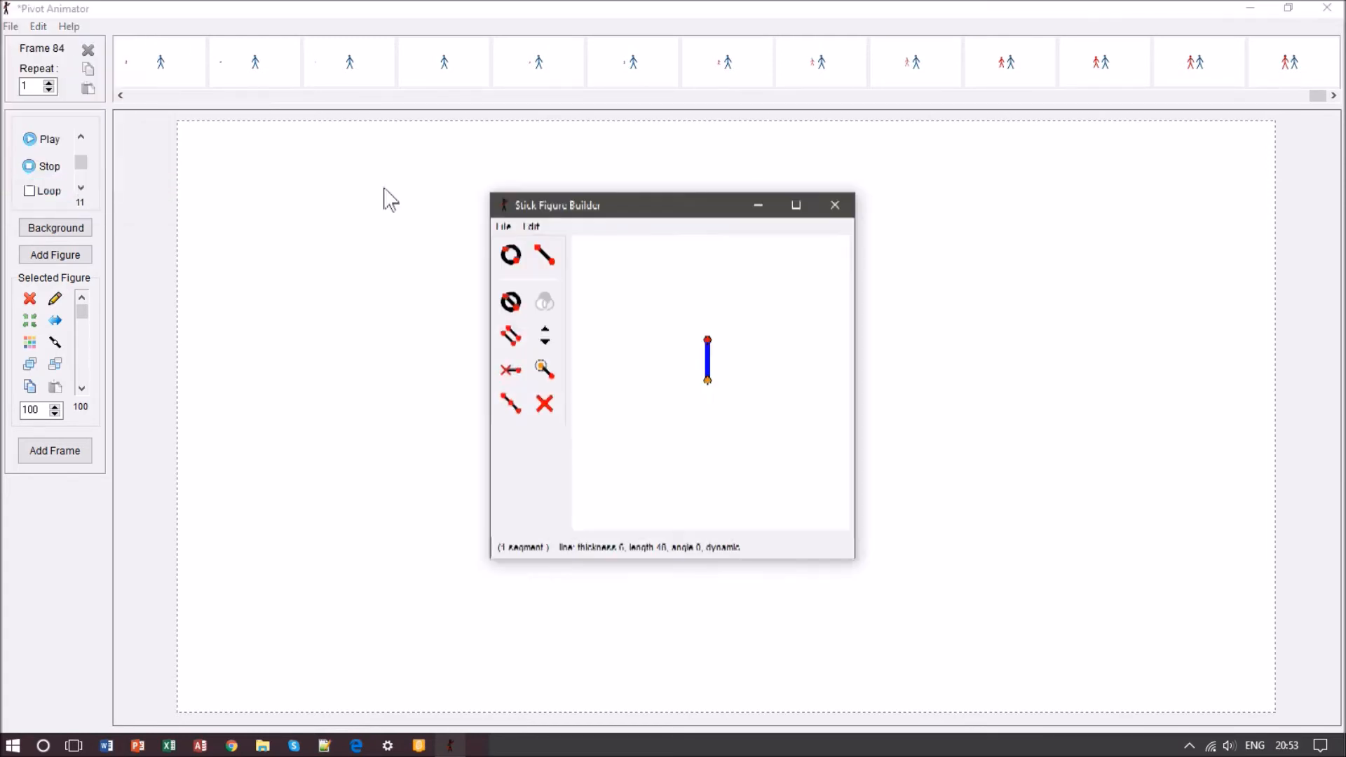
pyautogui.click(515, 303)
pyautogui.click(547, 312)
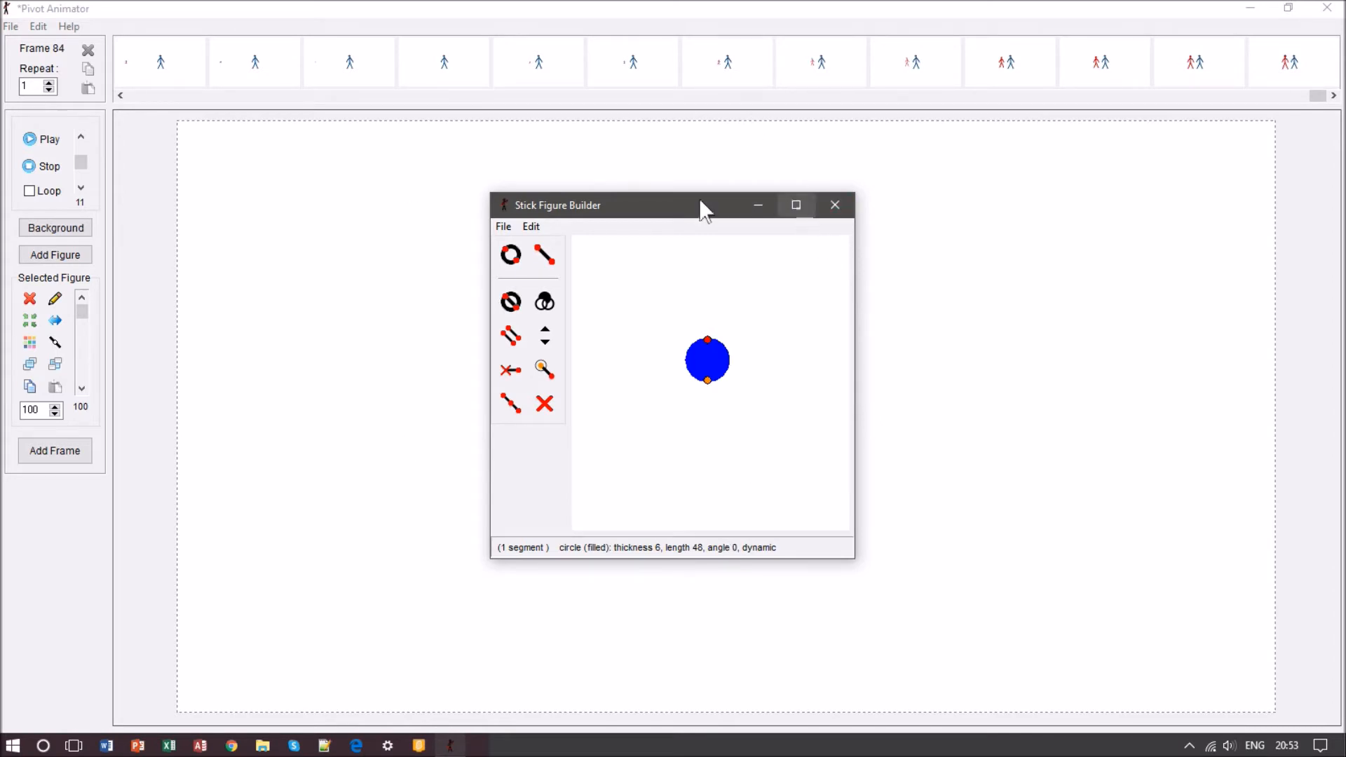
# Add the circle figure to the animation with the name PowerOfFriendship.
pyautogui.click(503, 226)
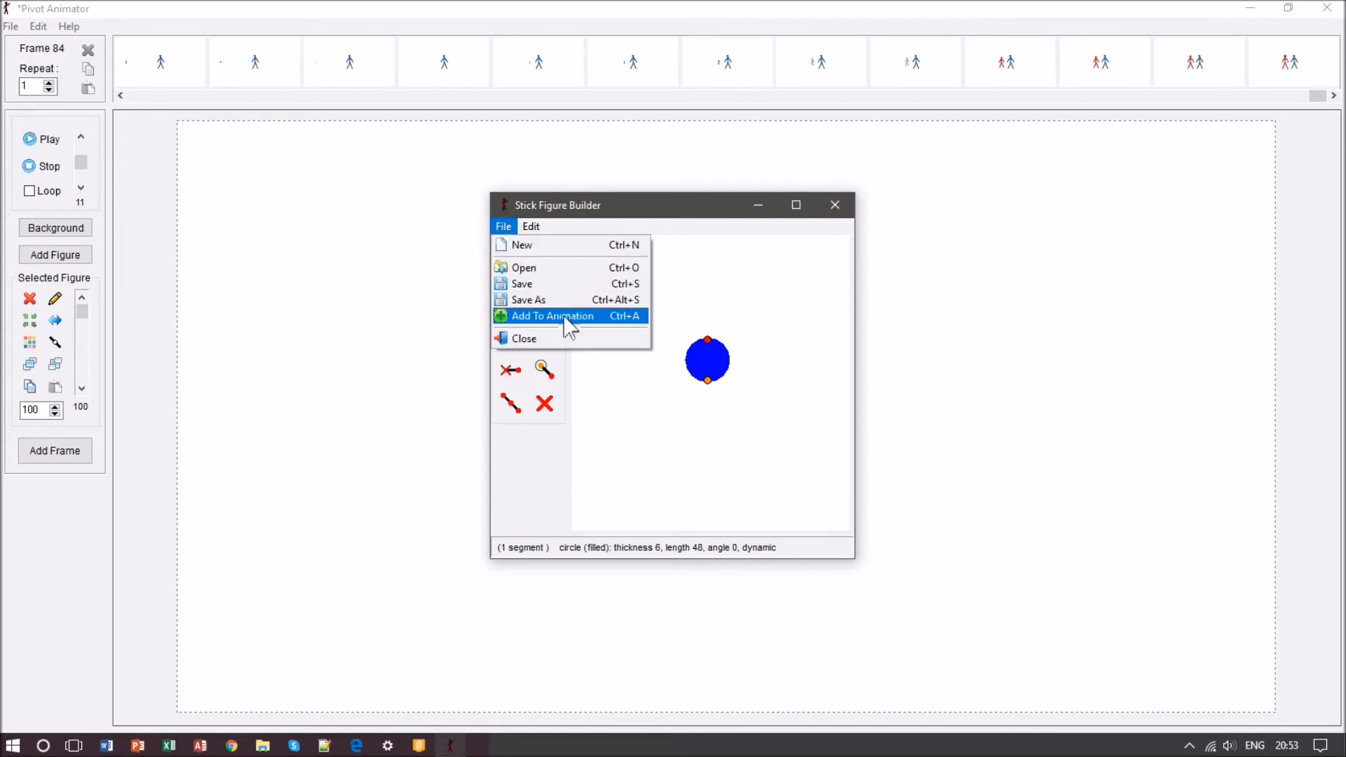
pyautogui.click(561, 316)
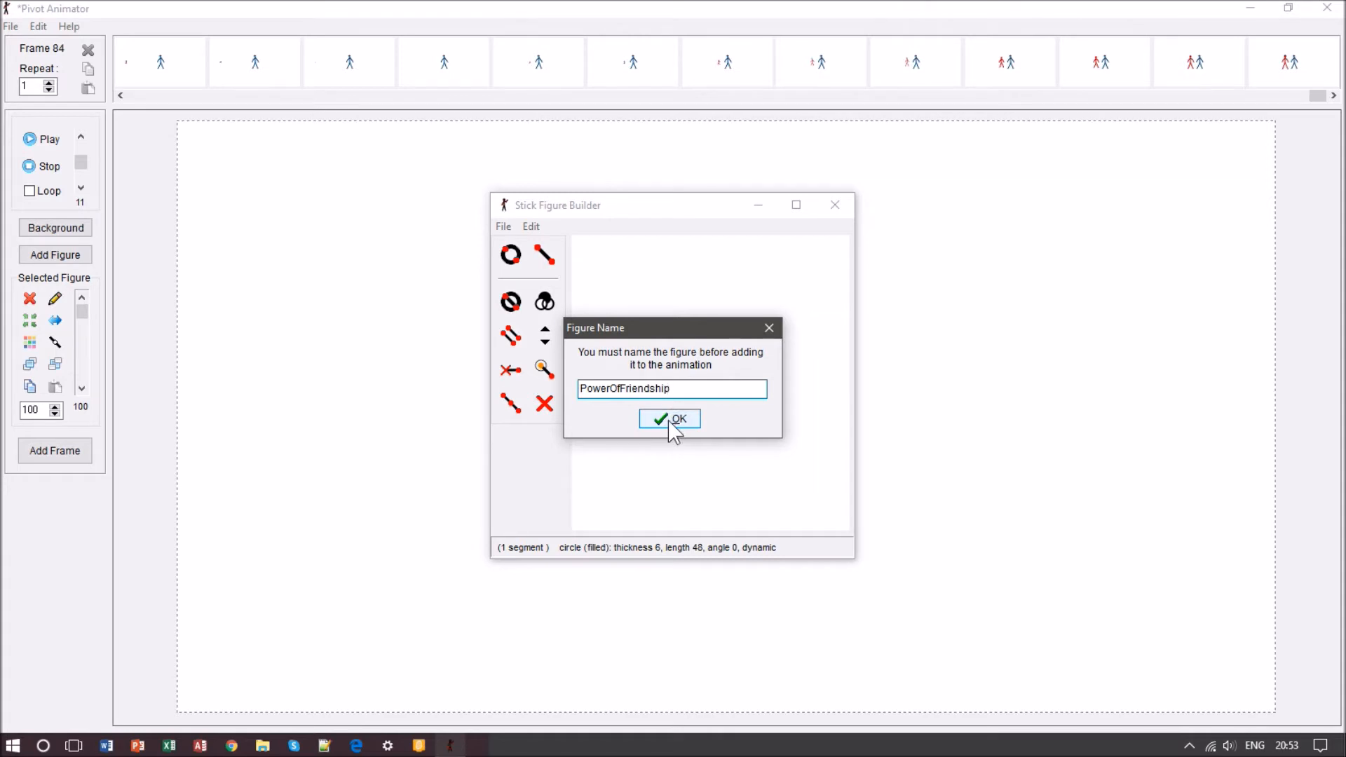
pyautogui.click(673, 421)
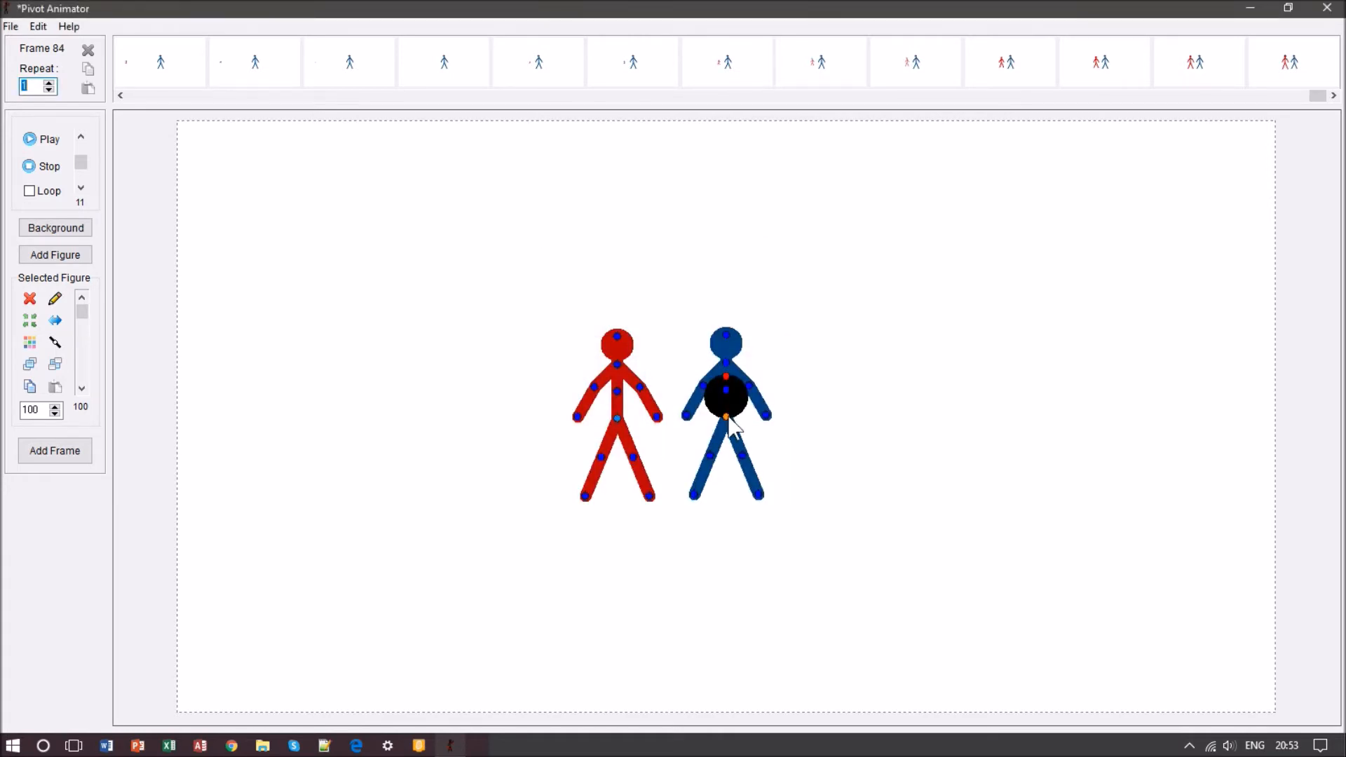
# Color the circle with the custom orange and place it between the red and blue figures, just below their hands.
pyautogui.moveTo(722, 416); pyautogui.dragTo(683, 292)
pyautogui.click(30, 342)
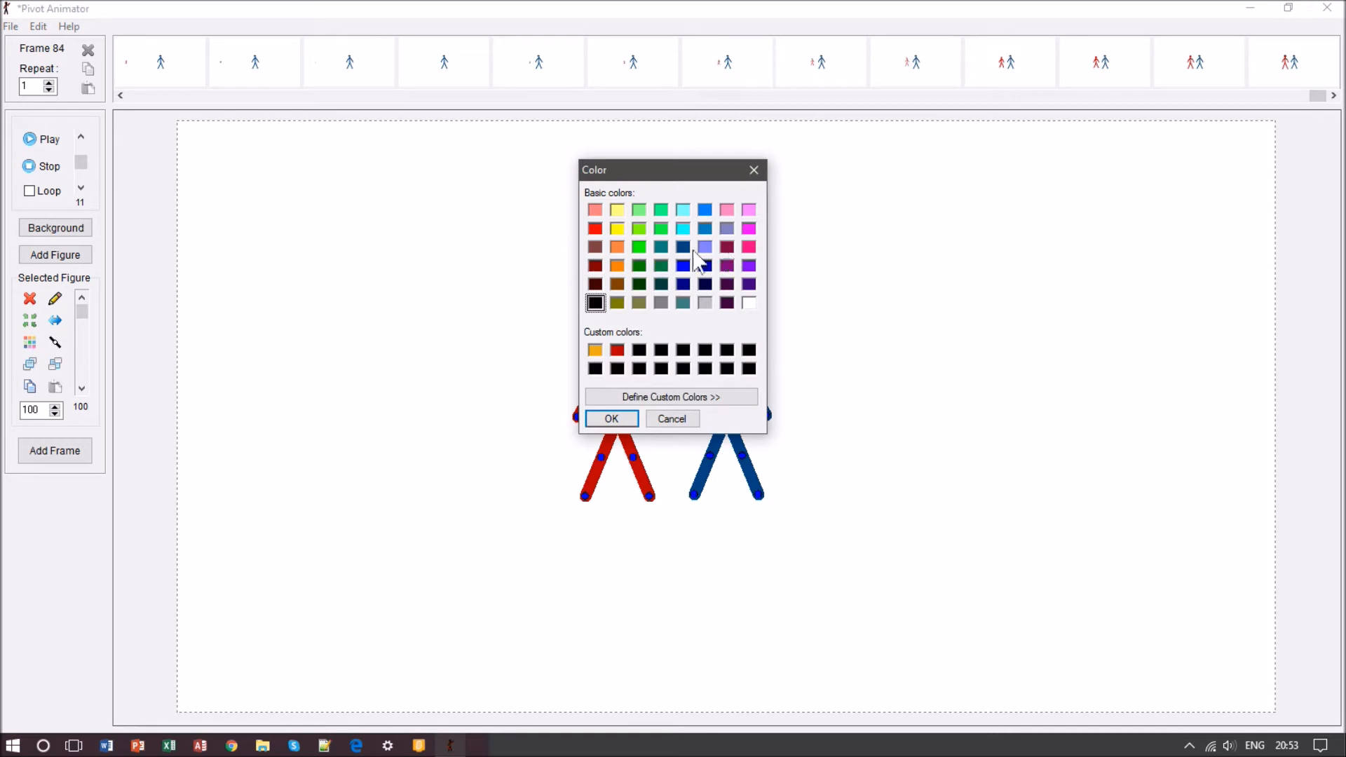
pyautogui.click(595, 351)
pyautogui.click(612, 419)
pyautogui.moveTo(685, 301); pyautogui.dragTo(672, 473)
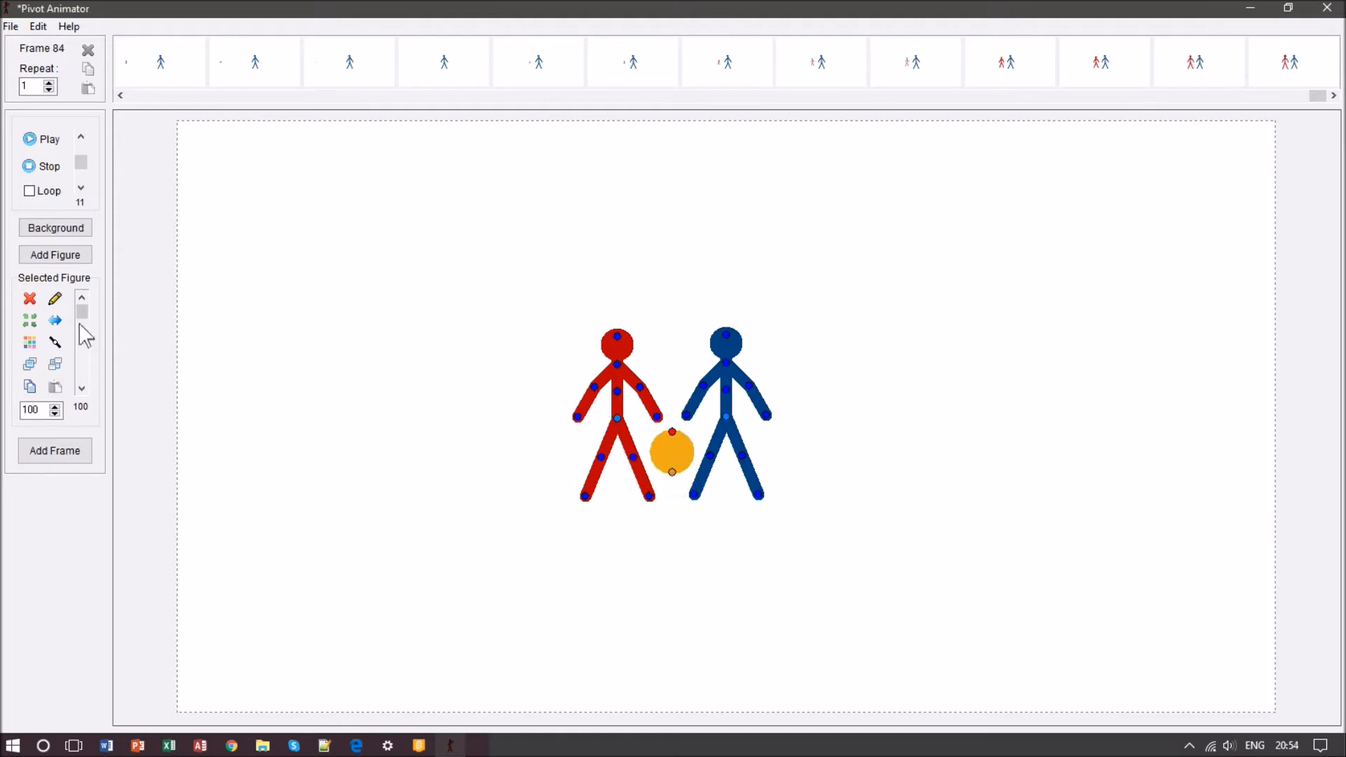
# Set the orange circle's scale to 0 and enlarge it gradually to 100 while adding frames through frame 91.
pyautogui.click(44, 411)
pyautogui.click(192, 460)
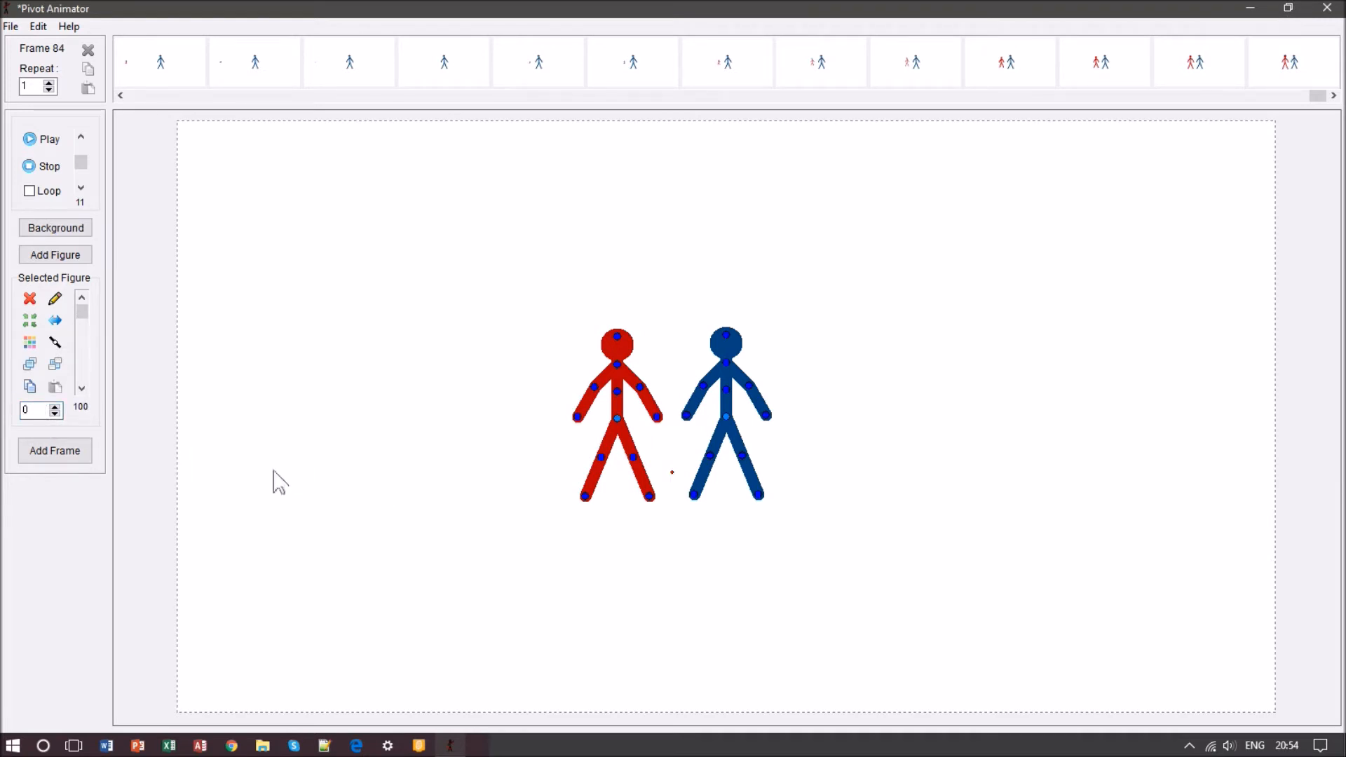
pyautogui.click(54, 408)
pyautogui.press('Return')
pyautogui.click(56, 407)
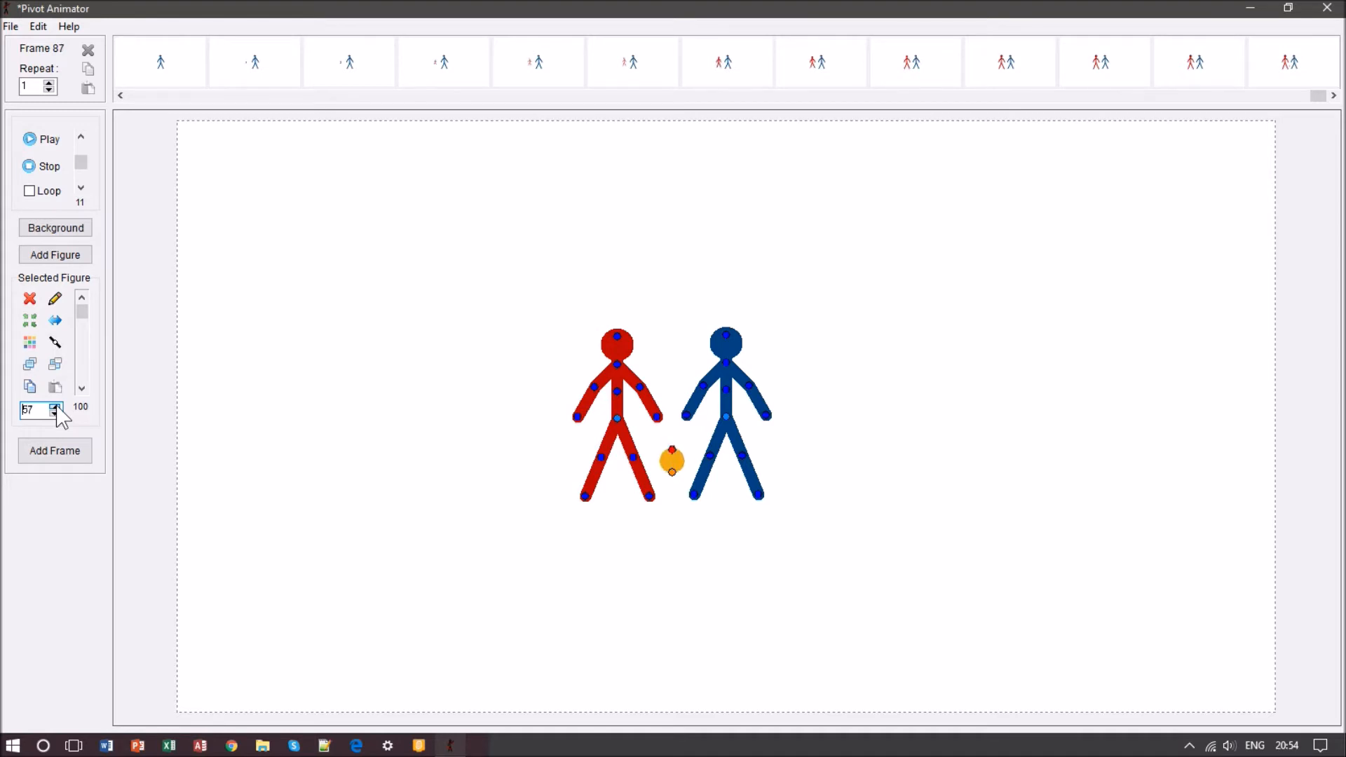
pyautogui.click(56, 406)
pyautogui.press('Return')
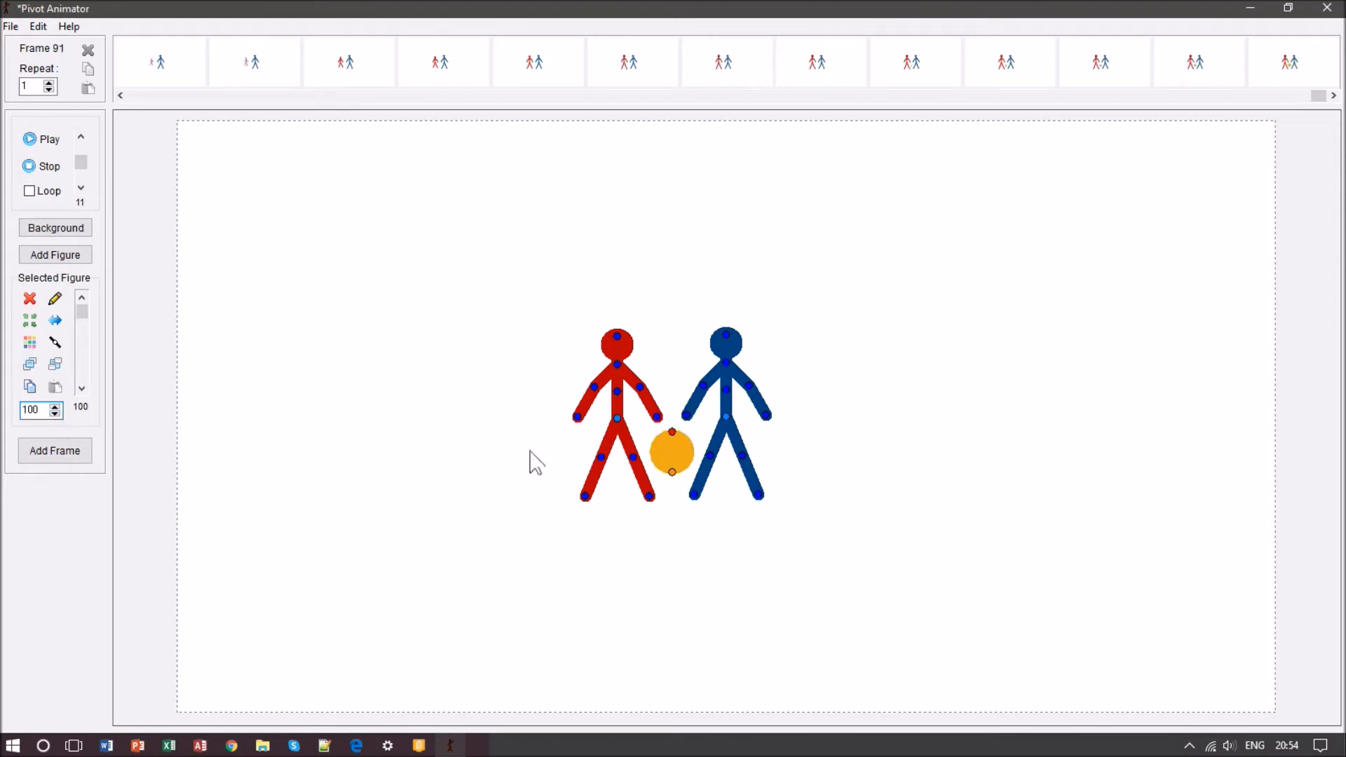
# Animate the orange circle flying around both figures, adding frames through frame 142 and ending between their inner hands.
pyautogui.click(56, 414)
pyautogui.press('Return')
pyautogui.moveTo(672, 473)
pyautogui.mouseDown()
pyautogui.moveTo(523, 461)
pyautogui.moveTo(471, 420)
pyautogui.moveTo(466, 381)
pyautogui.moveTo(517, 333)
pyautogui.moveTo(724, 306)
pyautogui.moveTo(857, 332)
pyautogui.moveTo(918, 387)
pyautogui.moveTo(920, 422)
pyautogui.moveTo(817, 489)
pyautogui.moveTo(662, 504)
pyautogui.moveTo(537, 492)
pyautogui.moveTo(451, 437)
pyautogui.moveTo(491, 350)
pyautogui.moveTo(754, 305)
pyautogui.moveTo(883, 338)
pyautogui.moveTo(920, 424)
pyautogui.moveTo(878, 470)
pyautogui.moveTo(633, 515)
pyautogui.moveTo(499, 489)
pyautogui.moveTo(463, 442)
pyautogui.moveTo(512, 350)
pyautogui.moveTo(624, 305)
pyautogui.moveTo(769, 300)
pyautogui.moveTo(921, 365)
pyautogui.moveTo(950, 446)
pyautogui.moveTo(712, 558)
pyautogui.moveTo(681, 614)
pyautogui.moveTo(470, 485)
pyautogui.moveTo(417, 412)
pyautogui.moveTo(481, 345)
pyautogui.moveTo(554, 307)
pyautogui.moveTo(656, 310)
pyautogui.moveTo(706, 331)
pyautogui.moveTo(733, 385)
pyautogui.moveTo(672, 495)
pyautogui.moveTo(593, 424)
pyautogui.moveTo(587, 392)
pyautogui.moveTo(629, 363)
pyautogui.moveTo(663, 362)
pyautogui.moveTo(671, 438)
pyautogui.mouseUp()
pyautogui.press('Return')
pyautogui.press('Return')
pyautogui.press('Return')
pyautogui.press('Return')
pyautogui.press('Return')
pyautogui.press('Return')
pyautogui.press('Return')
pyautogui.press('Return')
pyautogui.press('Return')
pyautogui.press('Return')
pyautogui.press('Return')
pyautogui.press('Return')
pyautogui.press('Return')
pyautogui.press('Return')
pyautogui.press('Return')
pyautogui.press('Return')
pyautogui.press('Return')
pyautogui.press('Return')
pyautogui.press('Return')
pyautogui.press('Return')
pyautogui.press('Return')
pyautogui.press('Return')
pyautogui.press('Return')
pyautogui.press('Return')
pyautogui.press('Return')
pyautogui.press('Return')
pyautogui.press('Return')
pyautogui.press('Return')
pyautogui.press('Return')
pyautogui.press('Return')
pyautogui.press('Return')
pyautogui.press('Return')
pyautogui.press('Return')
pyautogui.press('Return')
pyautogui.press('Return')
pyautogui.press('Return')
pyautogui.press('Return')
pyautogui.press('Return')
pyautogui.press('Return')
pyautogui.press('Return')
pyautogui.press('Return')
pyautogui.press('Return')
pyautogui.press('Return')
pyautogui.press('Return')
pyautogui.press('Return')
pyautogui.press('Return')
pyautogui.press('Return')
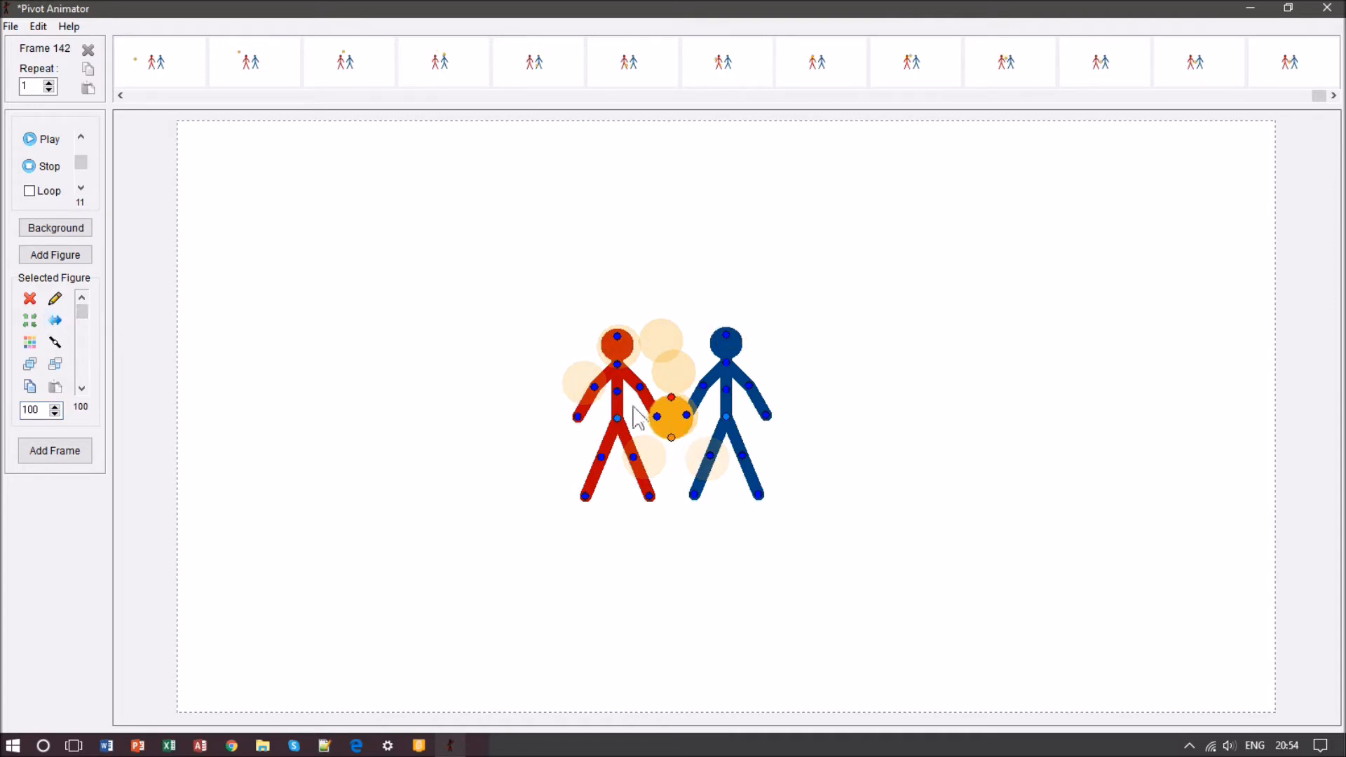
pyautogui.click(620, 419)
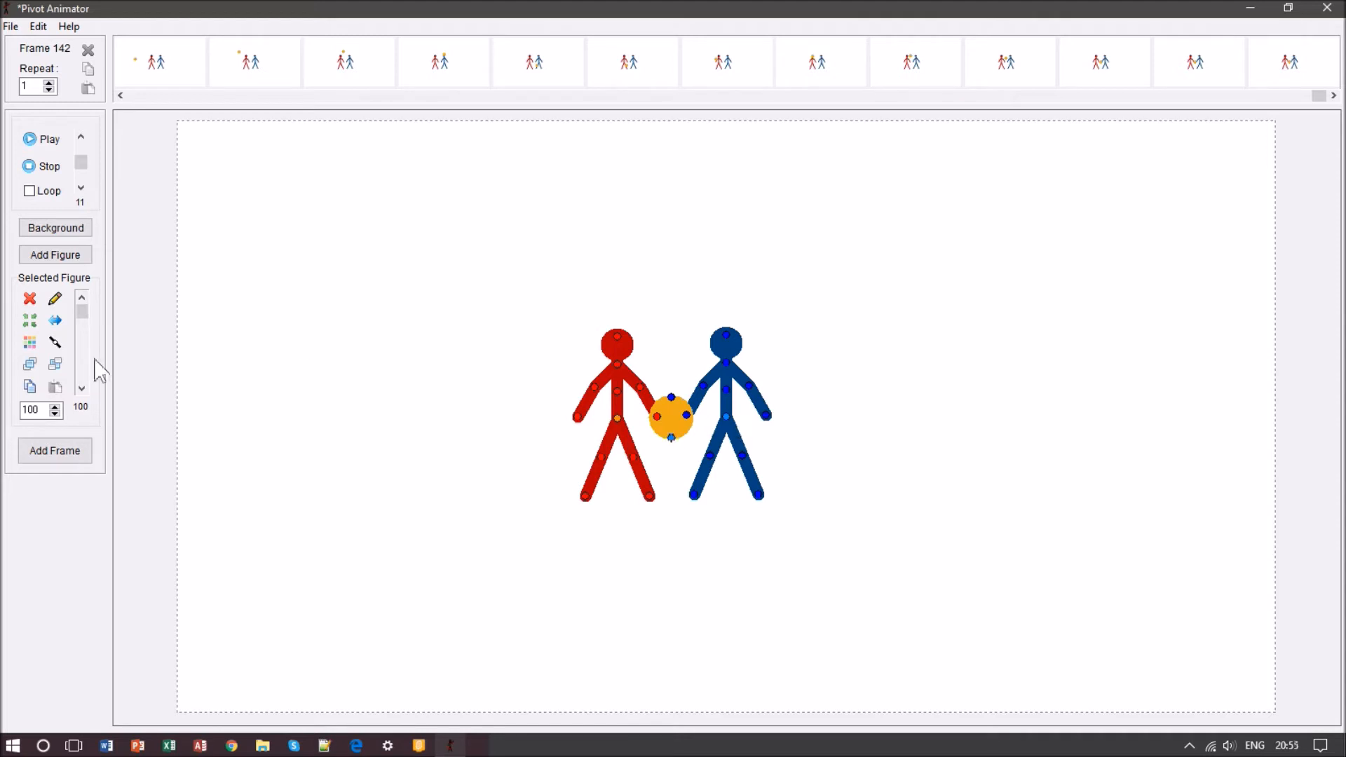
pyautogui.click(58, 407)
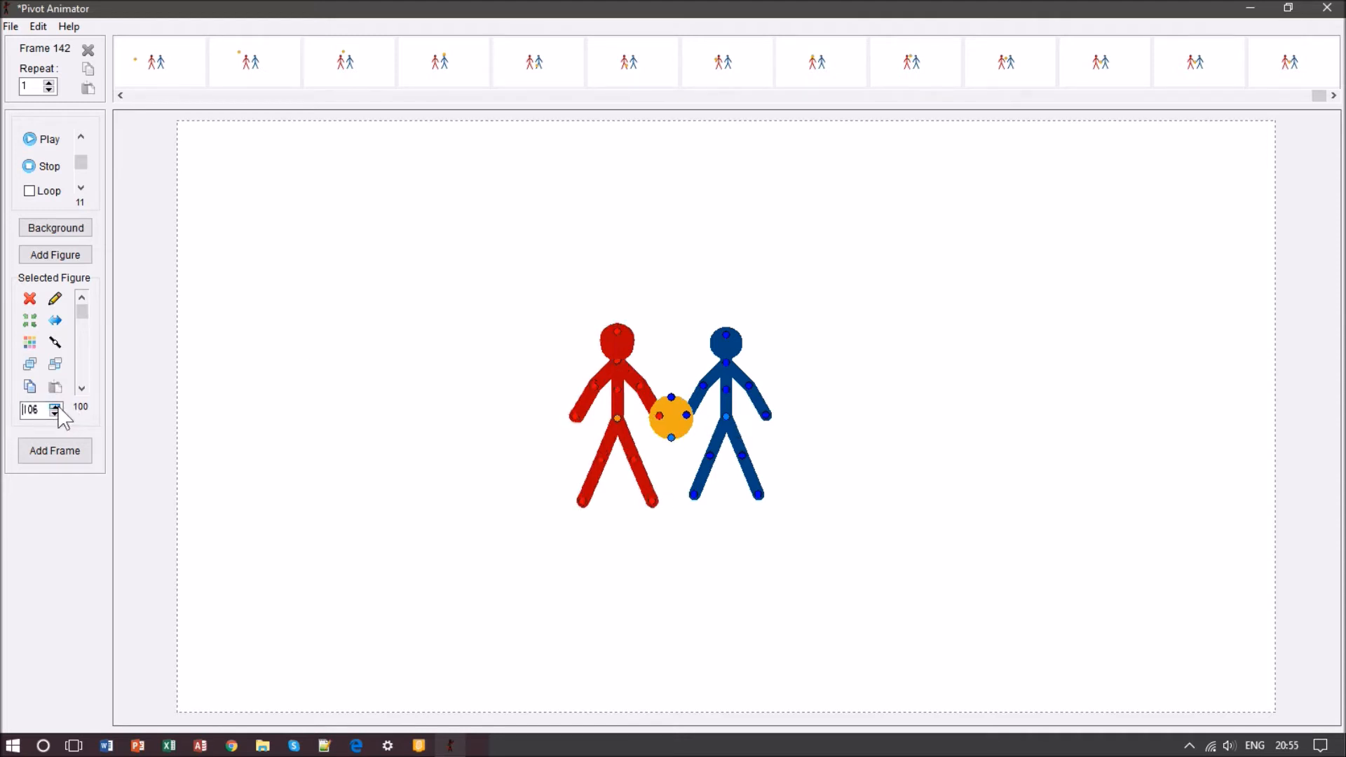
pyautogui.click(59, 414)
pyautogui.click(59, 413)
pyautogui.click(59, 414)
pyautogui.click(58, 414)
pyautogui.click(58, 414)
pyautogui.click(59, 413)
pyautogui.click(55, 413)
pyautogui.click(55, 414)
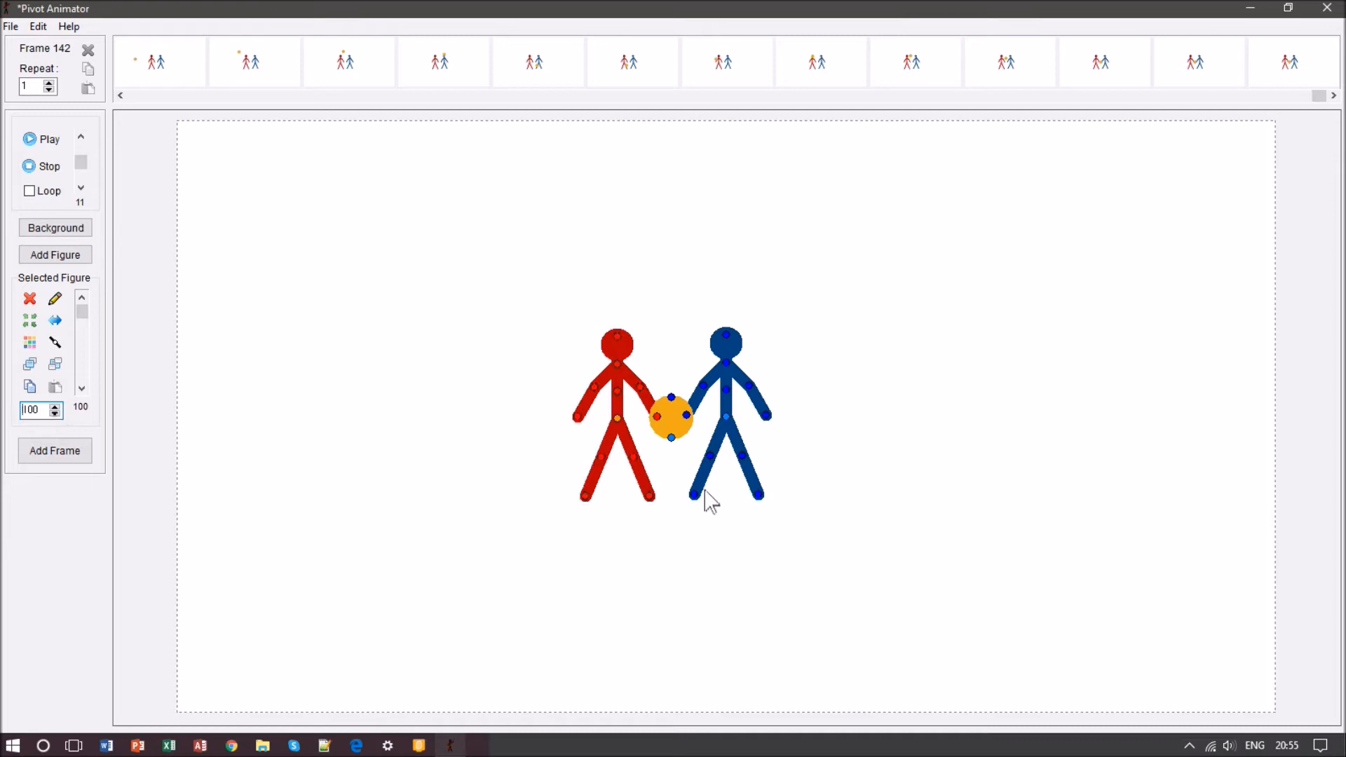
# Enlarge the orange circle between the two figures gradually to scale 461 while adding frames through frame 313.
pyautogui.click(695, 424)
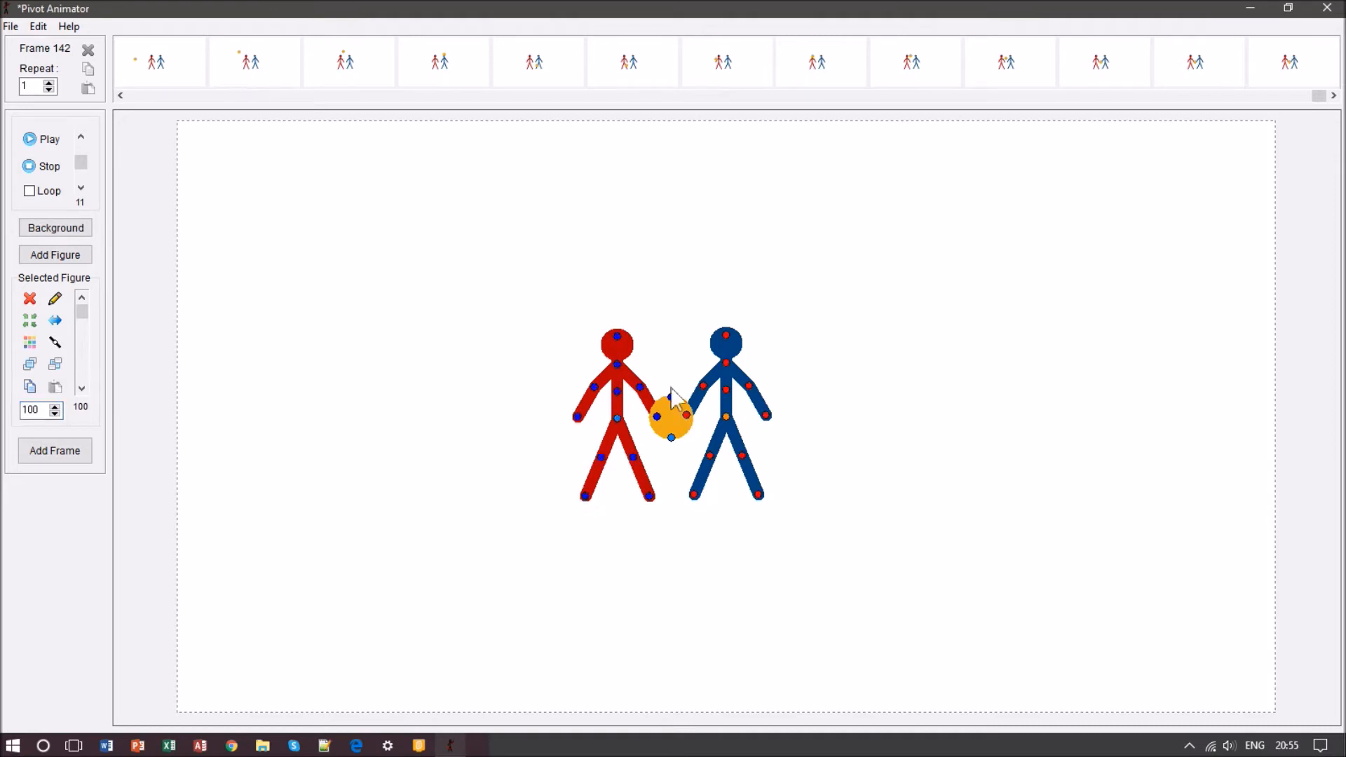
pyautogui.click(672, 410)
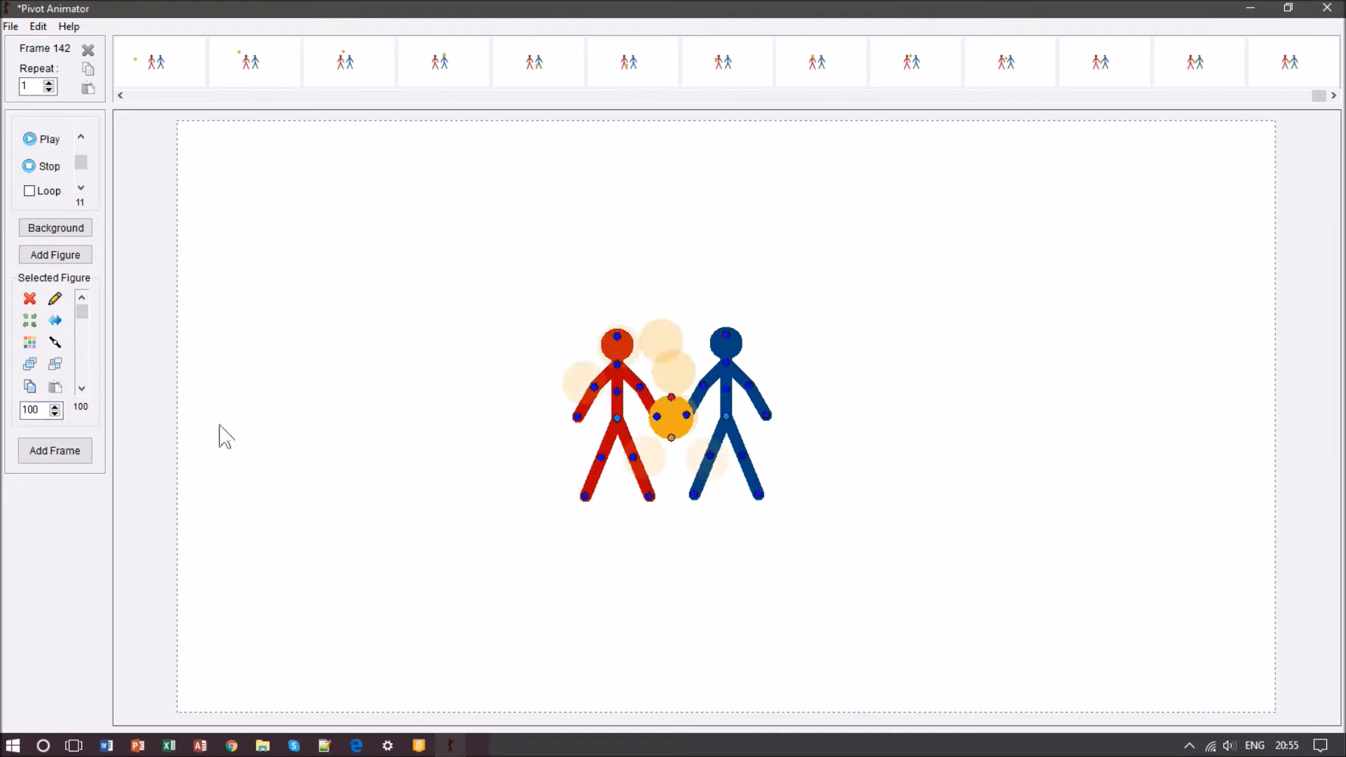
pyautogui.click(56, 408)
pyautogui.press('Return')
pyautogui.press('Return')
pyautogui.press('Return')
pyautogui.press('Return')
pyautogui.press('Return')
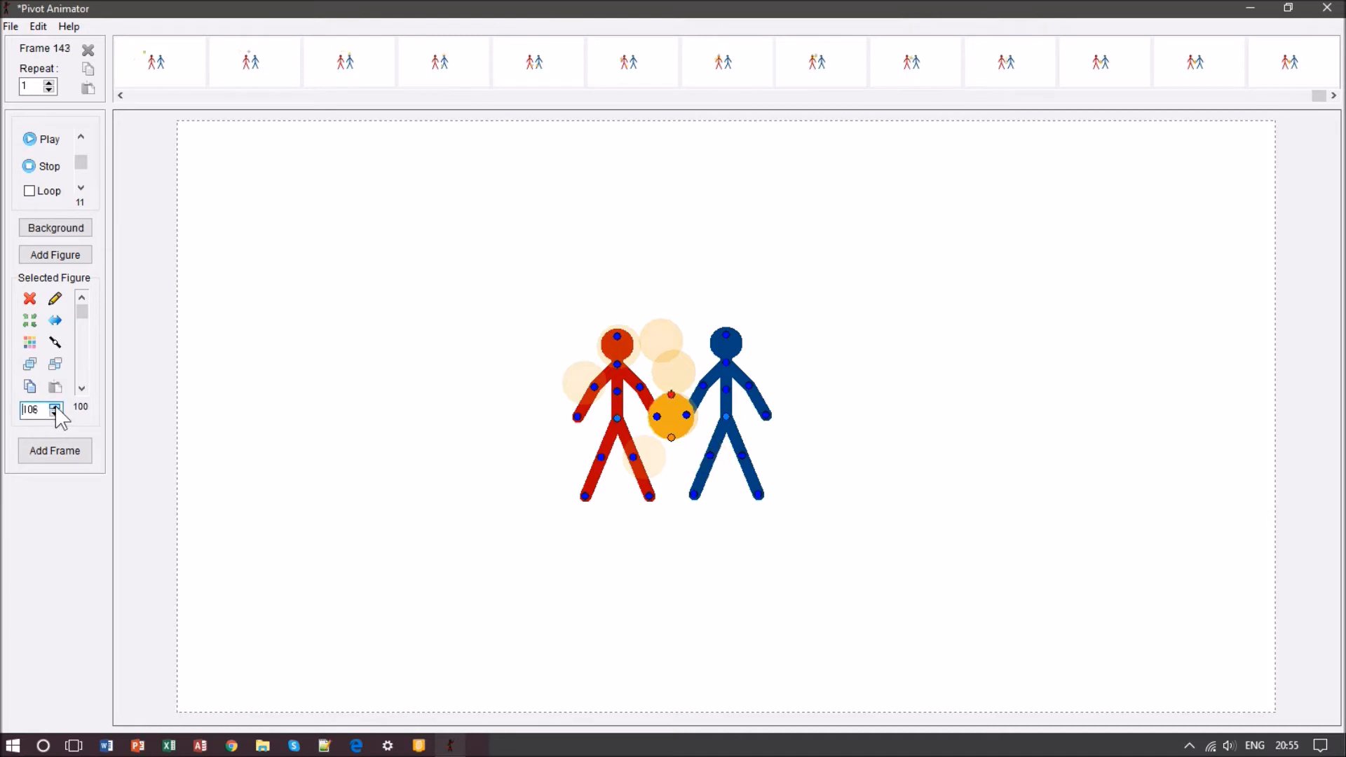
pyautogui.press('Return')
pyautogui.press('Return')
pyautogui.press('Return')
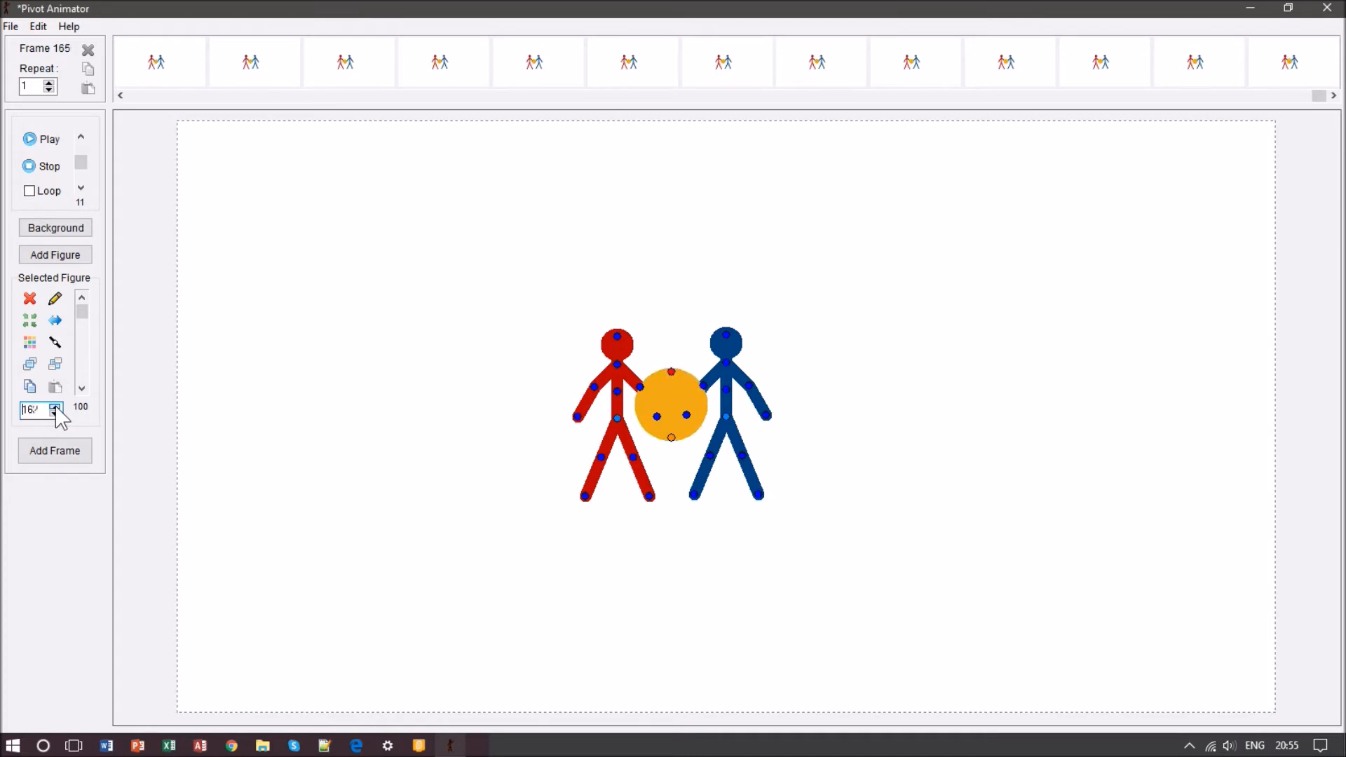
pyautogui.press('Return')
pyautogui.press('Return')
pyautogui.press('Return')
pyautogui.press('Return')
pyautogui.press('Return')
pyautogui.press('Return')
pyautogui.press('Return')
pyautogui.press('Return')
pyautogui.press('Return')
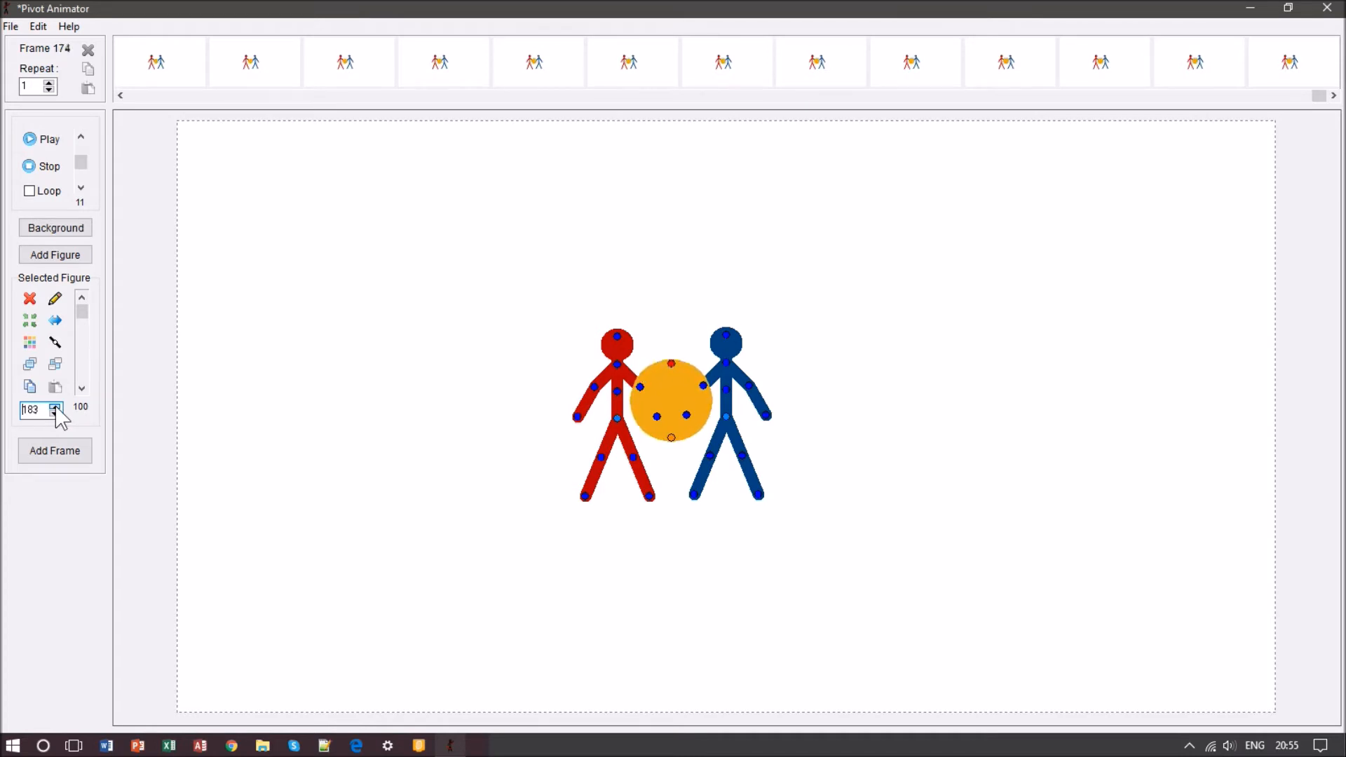
pyautogui.press('Return')
pyautogui.press('Return')
pyautogui.press('Return')
pyautogui.press('Return')
pyautogui.press('Return')
pyautogui.press('Return')
pyautogui.press('Return')
pyautogui.press('Return')
pyautogui.press('Return')
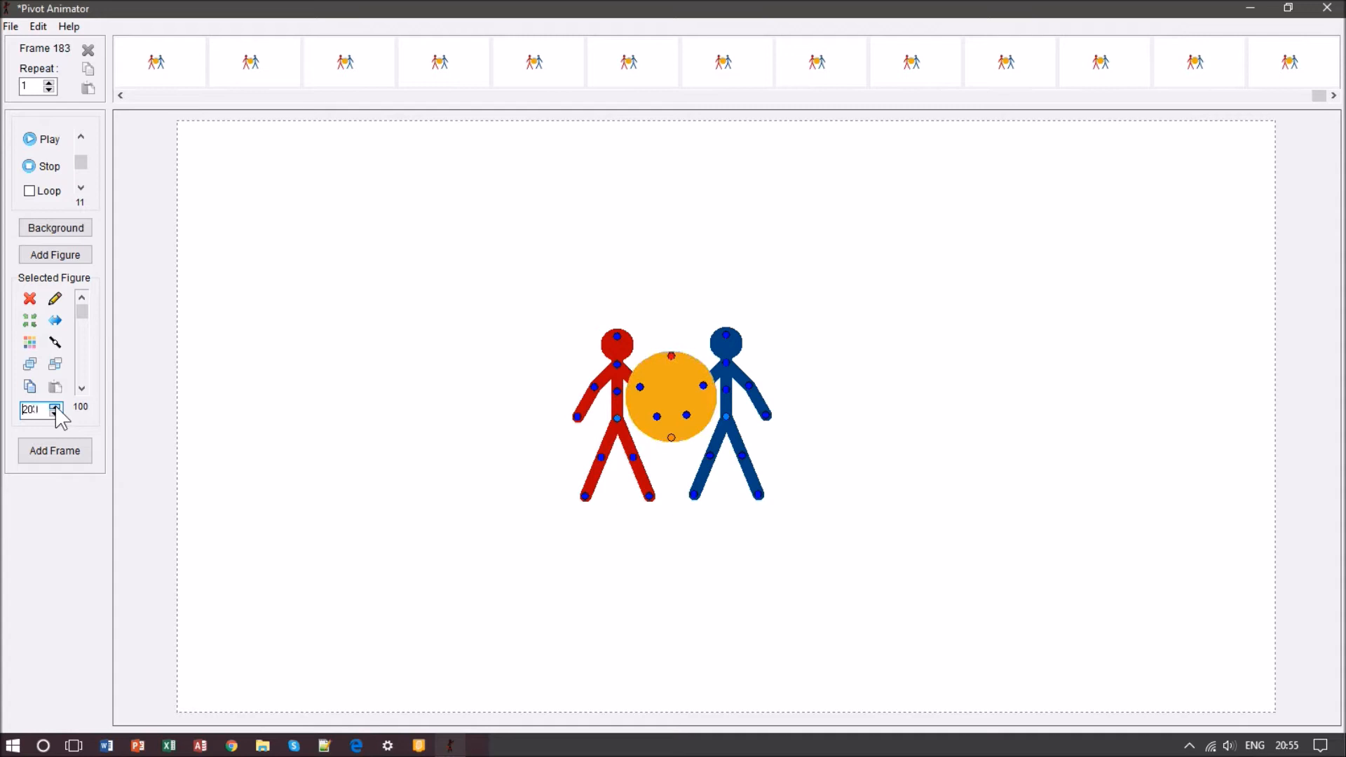
pyautogui.press('Return')
pyautogui.press('Return')
pyautogui.press('Return')
pyautogui.press('Return')
pyautogui.press('Return')
pyautogui.press('Return')
pyautogui.press('Return')
pyautogui.press('Return')
pyautogui.press('Return')
pyautogui.press('Return')
pyautogui.press('Return')
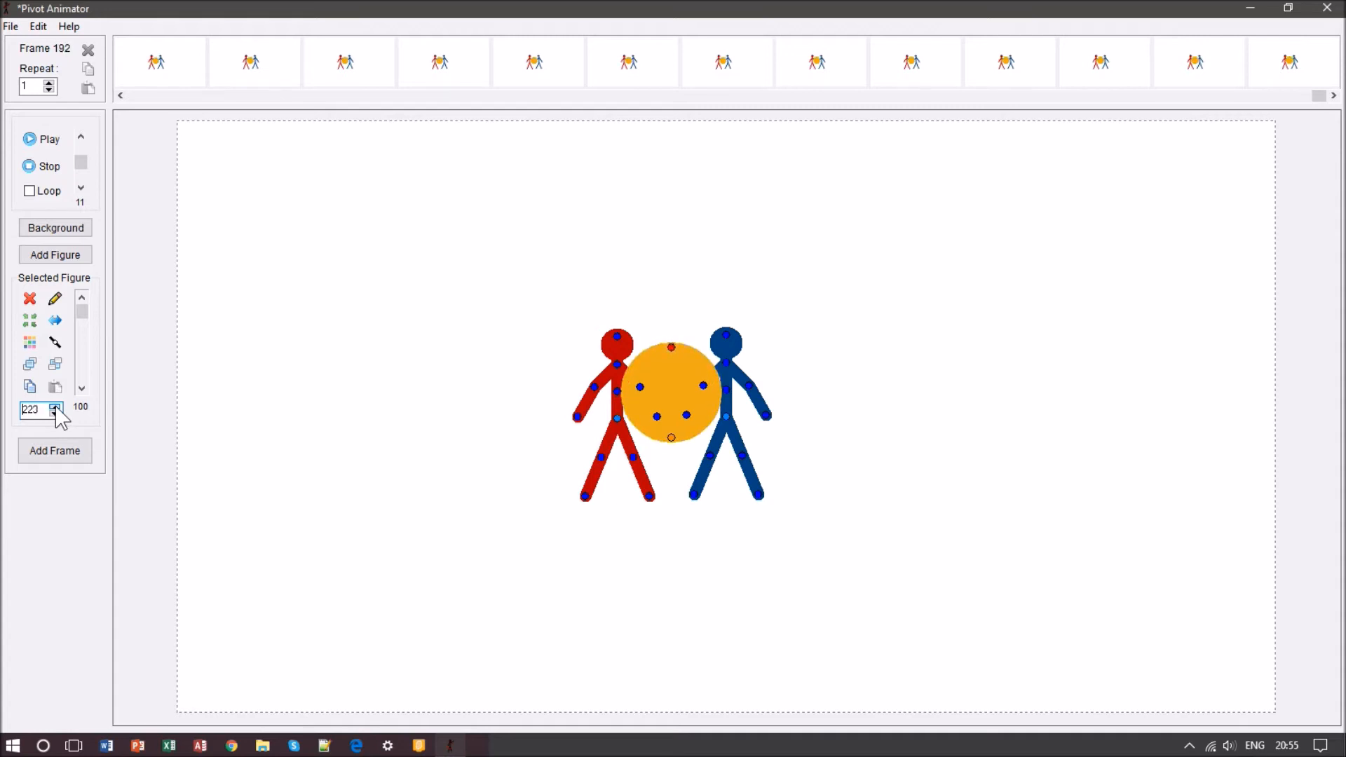
pyautogui.press('Return')
pyautogui.press('Return')
pyautogui.press('Return')
pyautogui.press('Return')
pyautogui.press('Return')
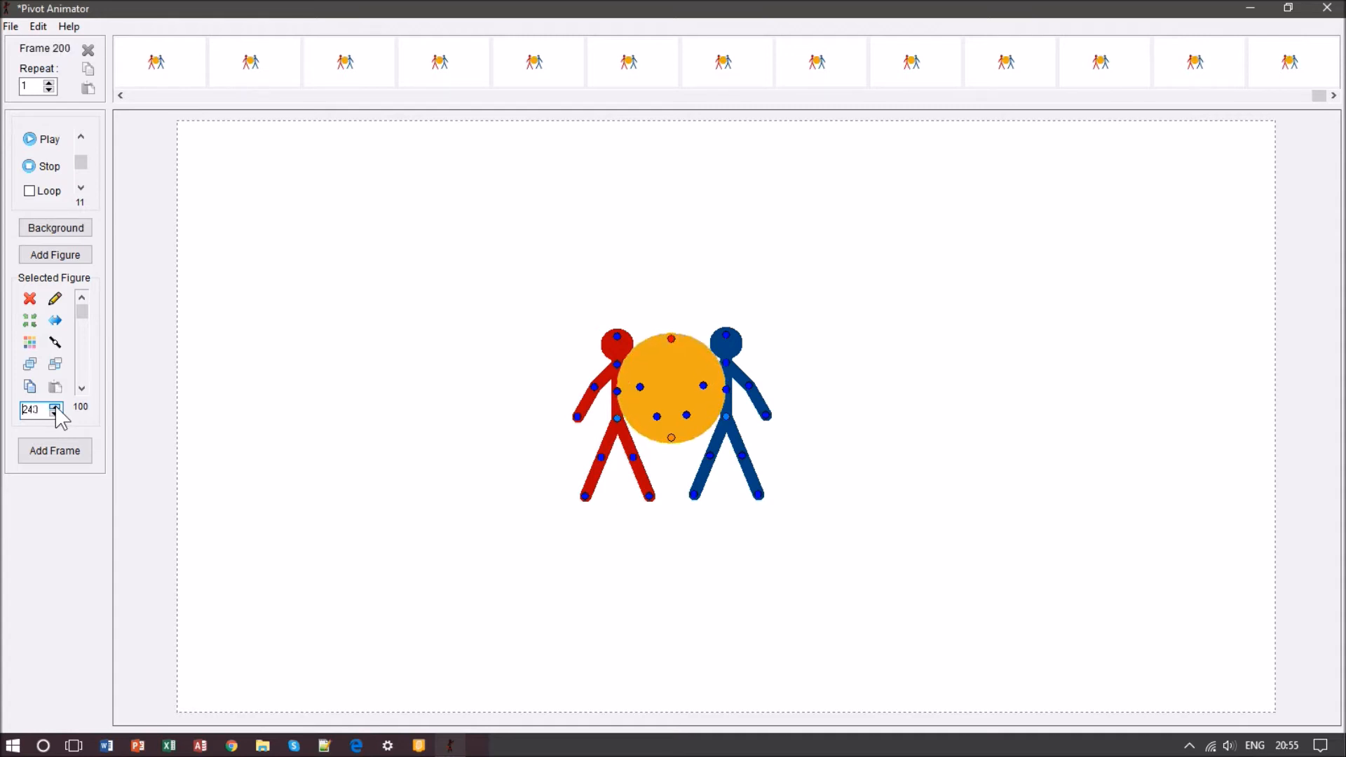
pyautogui.press('Return')
pyautogui.press('Return')
pyautogui.press('Return')
pyautogui.press('Return')
pyautogui.press('Return')
pyautogui.press('Return')
pyautogui.press('Return')
pyautogui.press('Return')
pyautogui.press('Return')
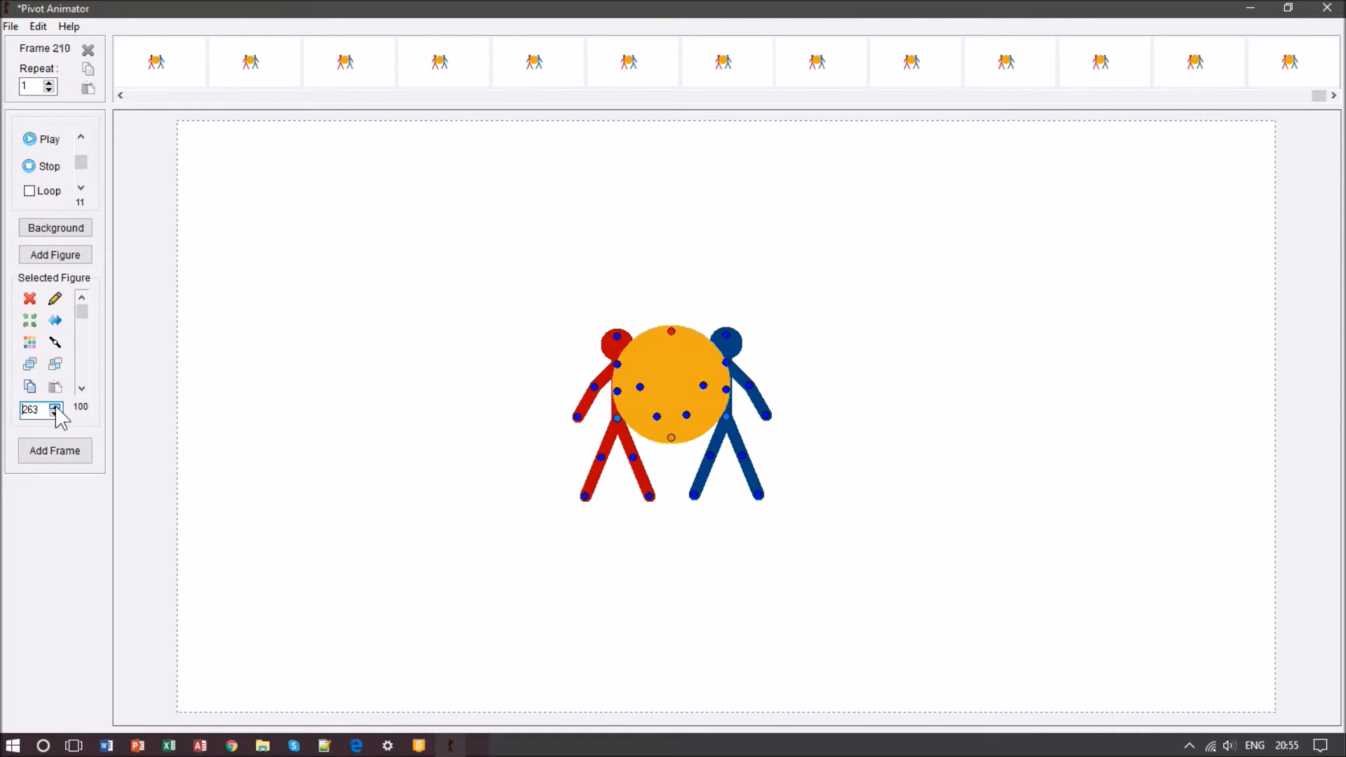
pyautogui.press('Return')
pyautogui.press('Return')
pyautogui.press('Return')
pyautogui.press('Return')
pyautogui.press('Return')
pyautogui.press('Return')
pyautogui.press('Return')
pyautogui.press('Return')
pyautogui.press('Return')
pyautogui.press('Return')
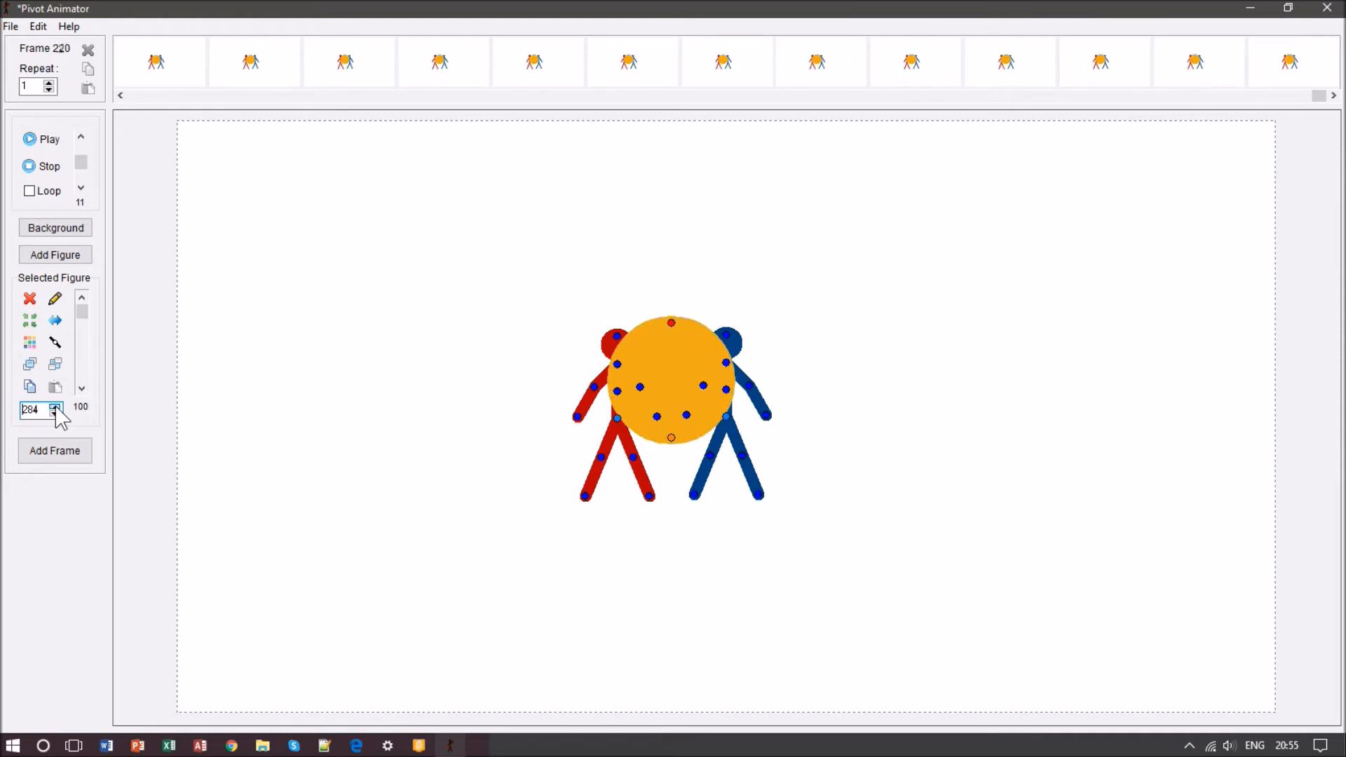
pyautogui.press('Return')
pyautogui.press('Return')
pyautogui.press('Return')
pyautogui.press('Return')
pyautogui.press('Return')
pyautogui.press('Return')
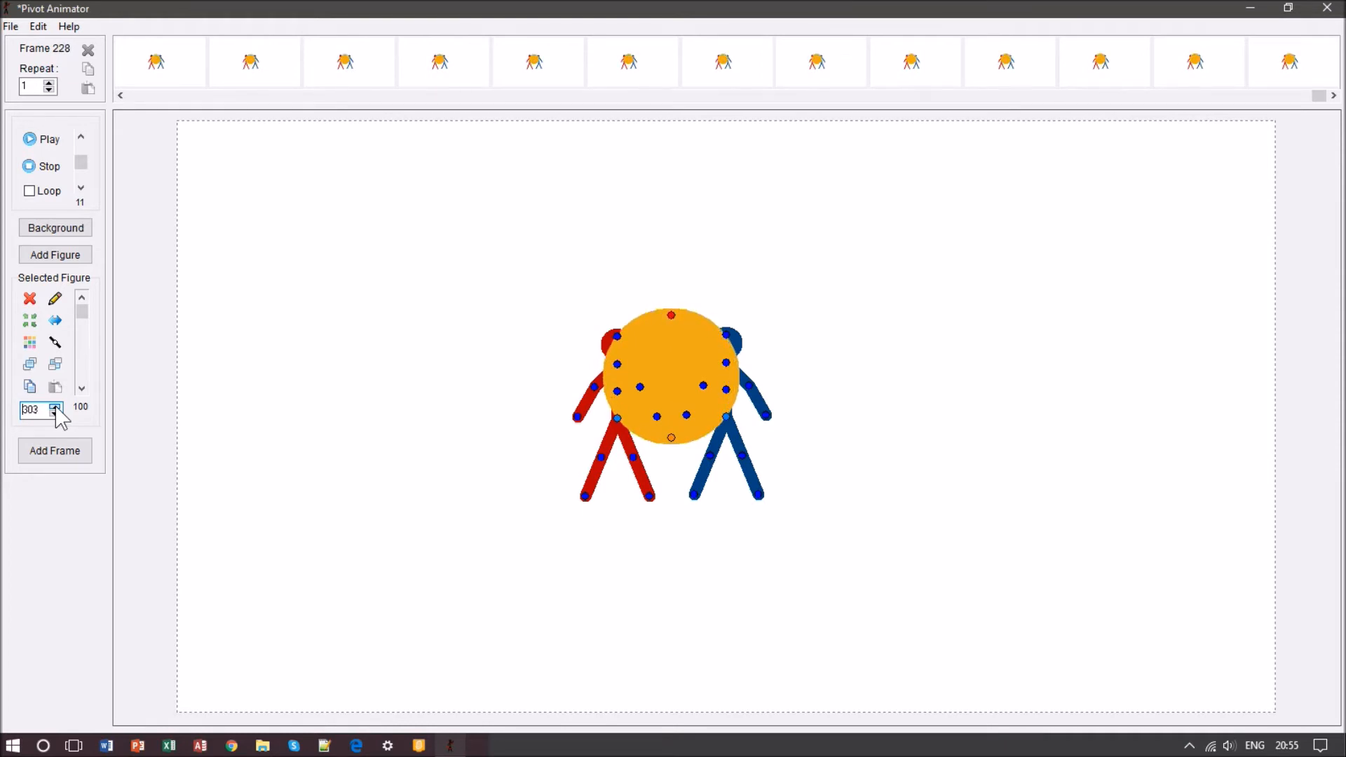
pyautogui.press('Return')
pyautogui.press('Return')
pyautogui.press('Return')
pyautogui.press('Return')
pyautogui.press('Return')
pyautogui.press('Return')
pyautogui.press('Return')
pyautogui.press('Return')
pyautogui.press('Return')
pyautogui.press('Return')
pyautogui.press('Return')
pyautogui.press('Return')
pyautogui.press('Return')
pyautogui.press('Return')
pyautogui.press('Return')
pyautogui.press('Return')
pyautogui.press('Return')
pyautogui.press('Return')
pyautogui.press('Return')
pyautogui.press('Return')
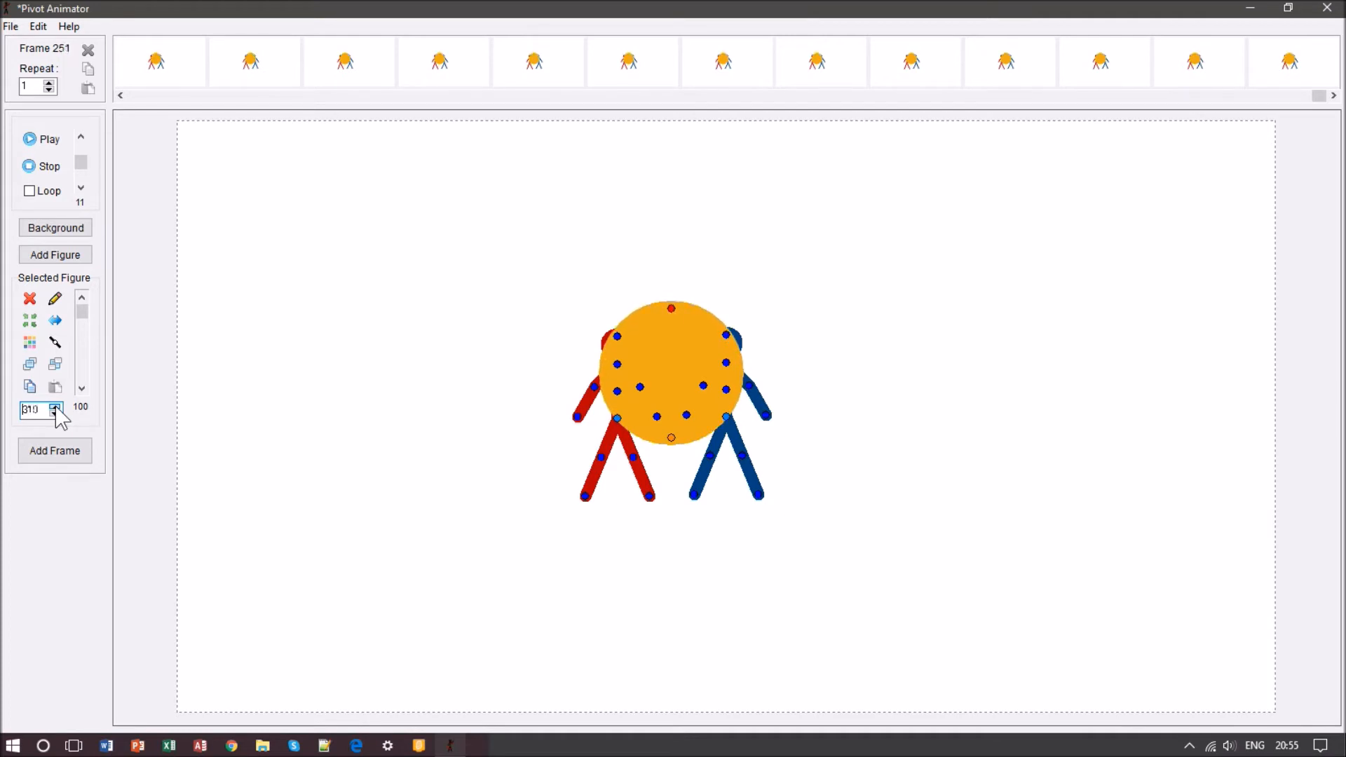
pyautogui.press('Return')
pyautogui.press('Return')
pyautogui.press('Return')
pyautogui.press('Return')
pyautogui.press('Return')
pyautogui.press('Return')
pyautogui.press('Return')
pyautogui.press('Return')
pyautogui.press('Return')
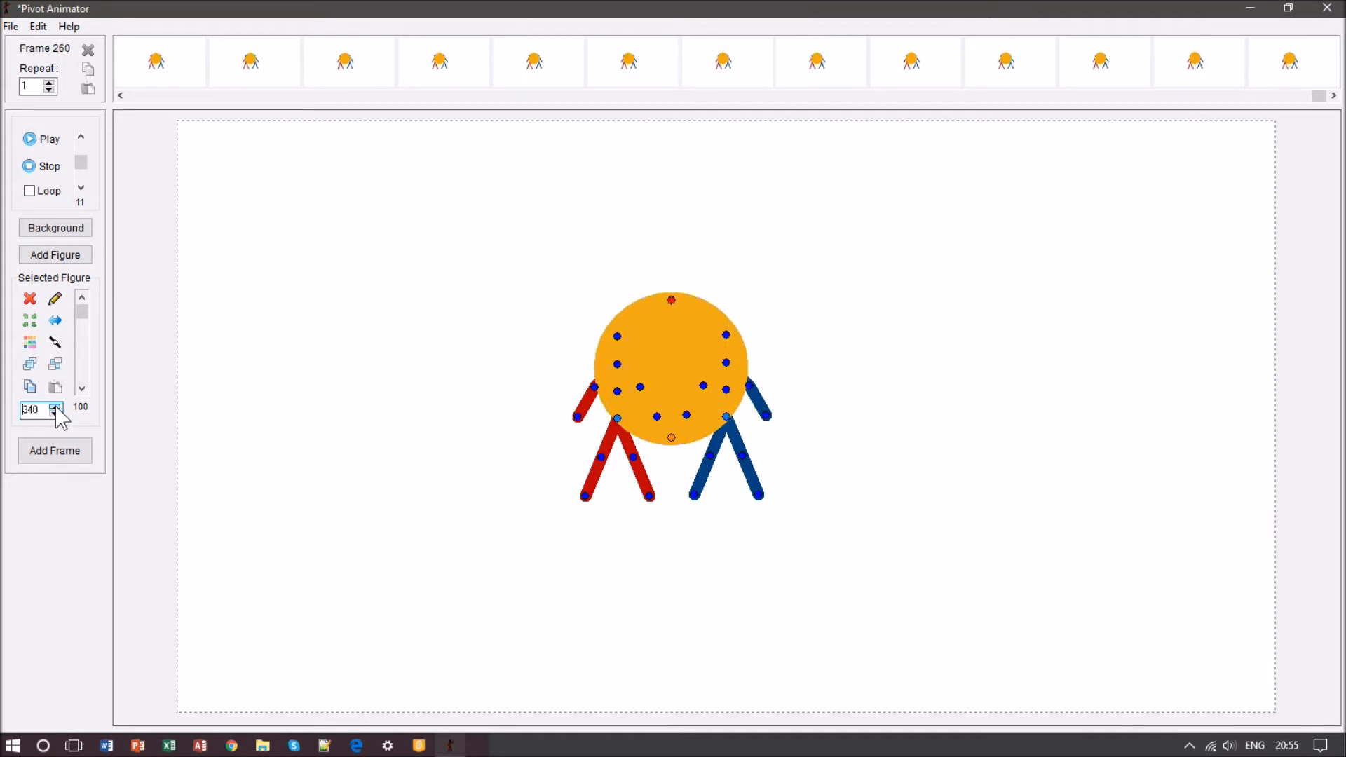
pyautogui.press('Return')
pyautogui.press('Return')
pyautogui.press('Return')
pyautogui.press('Return')
pyautogui.press('Return')
pyautogui.press('Return')
pyautogui.press('Return')
pyautogui.press('Return')
pyautogui.press('Return')
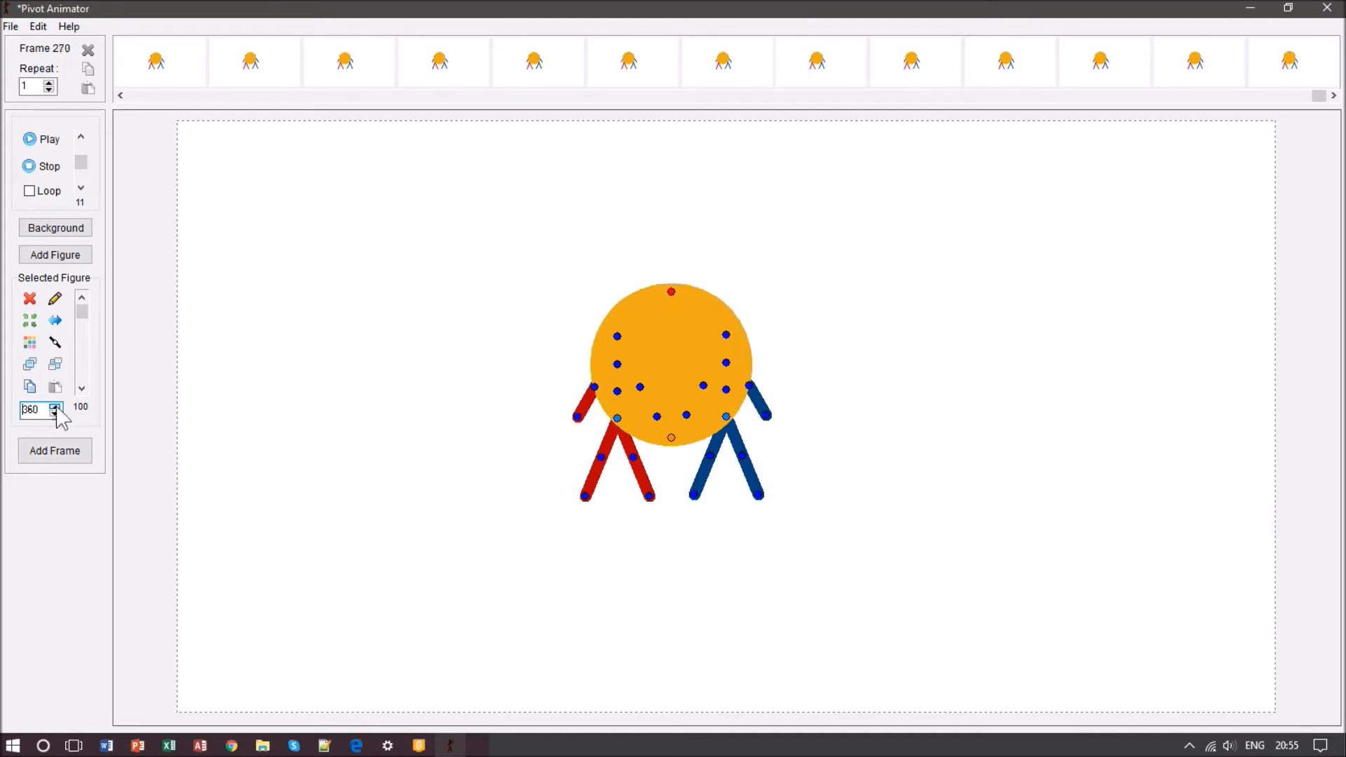
pyautogui.press('Return')
pyautogui.press('Return')
pyautogui.press('Return')
pyautogui.press('Return')
pyautogui.press('Return')
pyautogui.press('Return')
pyautogui.press('Return')
pyautogui.press('Return')
pyautogui.press('Return')
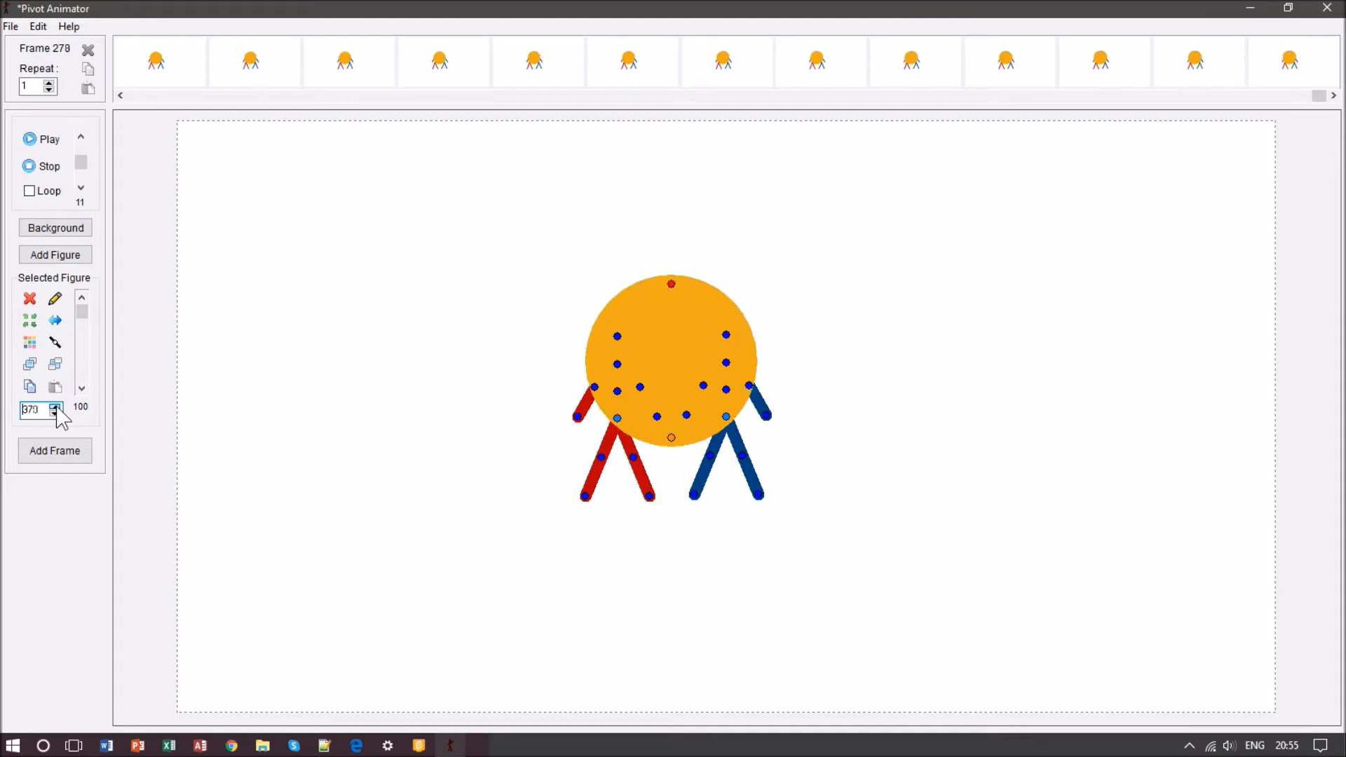
pyautogui.press('Return')
pyautogui.press('Return')
pyautogui.press('Return')
pyautogui.press('Return')
pyautogui.press('Return')
pyautogui.press('Return')
pyautogui.press('Return')
pyautogui.press('Return')
pyautogui.press('Return')
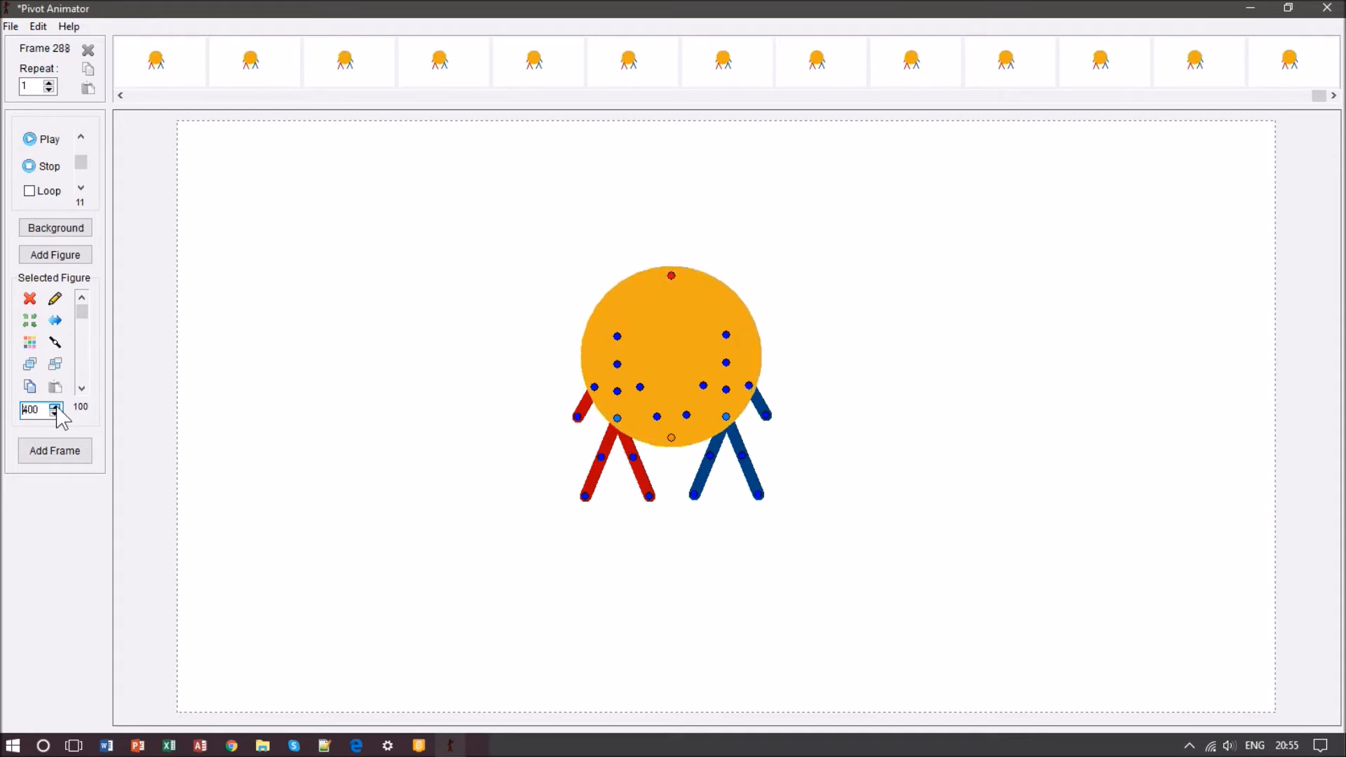
pyautogui.press('Return')
pyautogui.press('Return')
pyautogui.press('Return')
pyautogui.press('Return')
pyautogui.press('Return')
pyautogui.press('Return')
pyautogui.press('Return')
pyautogui.press('Return')
pyautogui.press('Return')
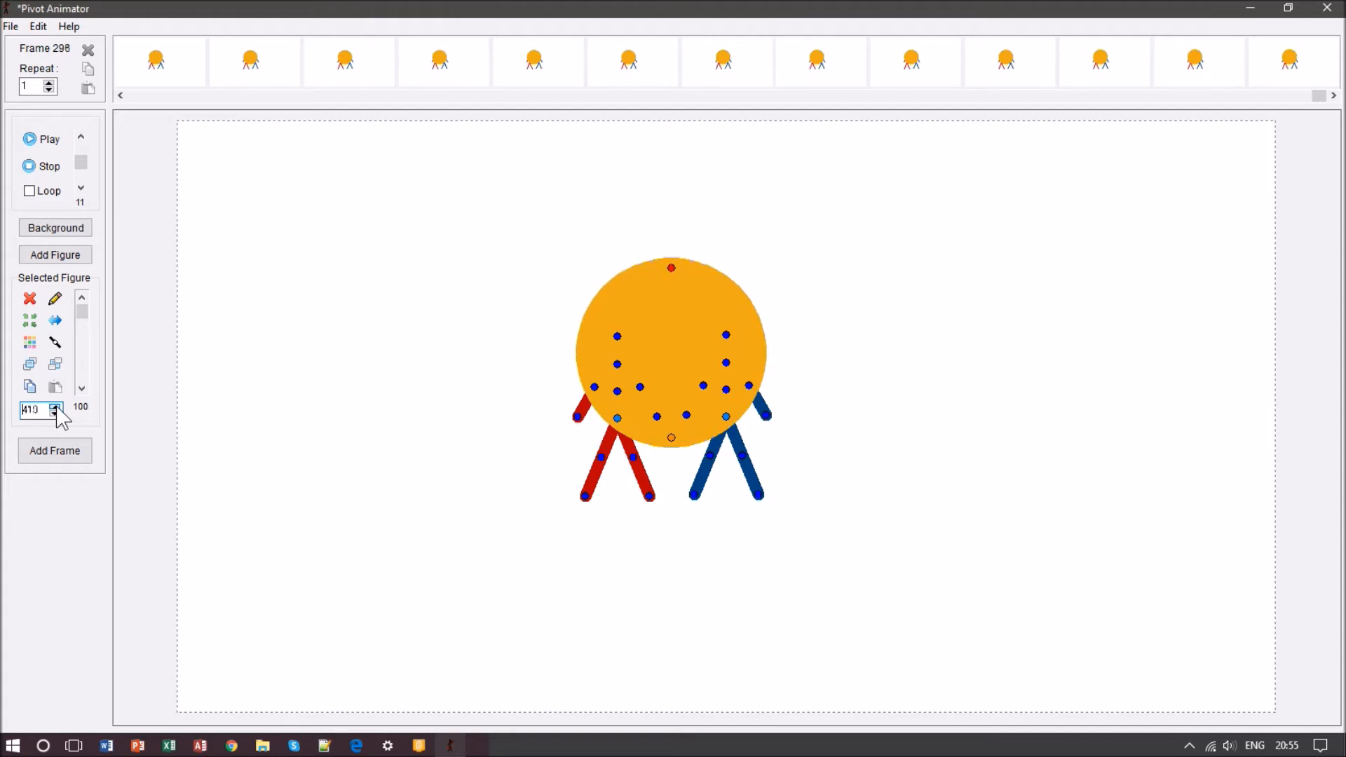
pyautogui.press('Return')
pyautogui.press('Return')
pyautogui.press('Return')
pyautogui.press('Return')
pyautogui.press('Return')
pyautogui.press('Return')
pyautogui.press('Return')
pyautogui.press('Return')
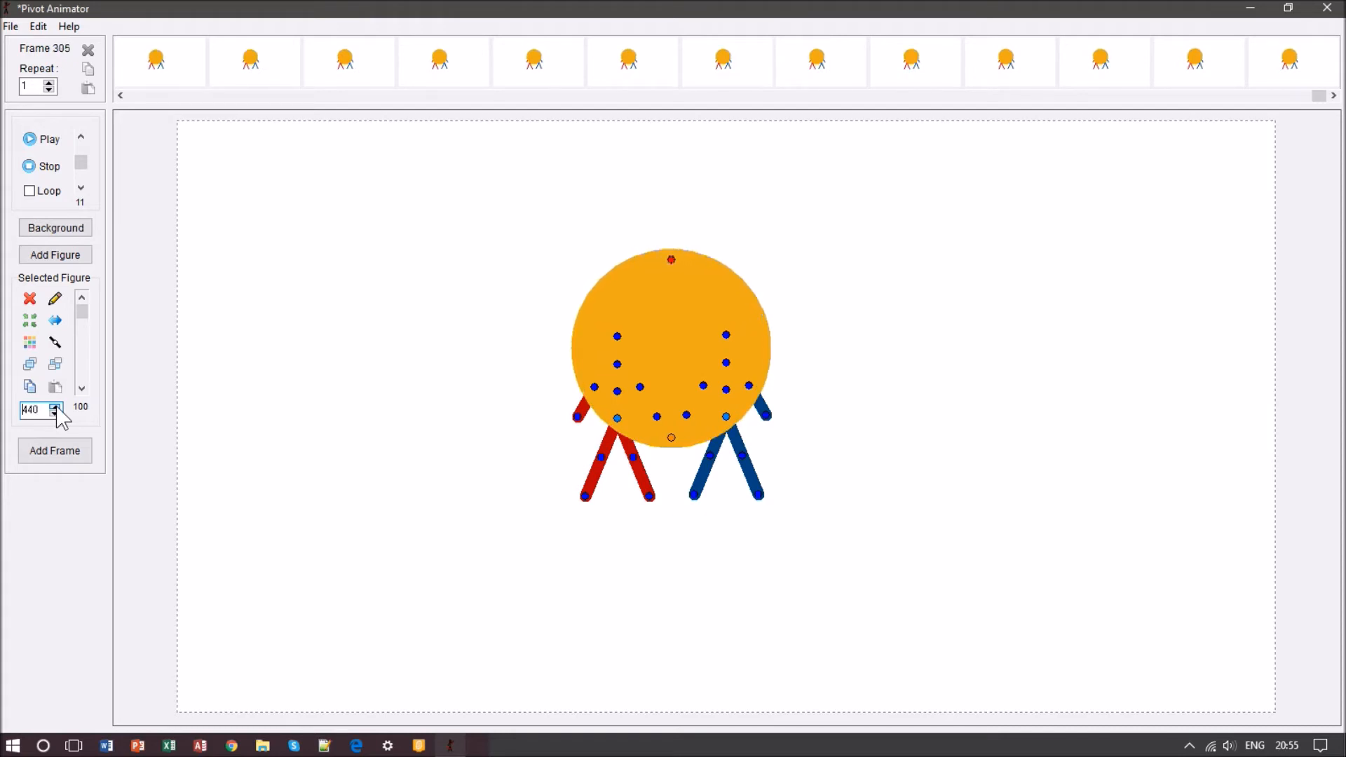
pyautogui.press('Return')
pyautogui.press('Return')
pyautogui.press('Return')
pyautogui.press('Return')
pyautogui.press('Return')
pyautogui.press('Return')
pyautogui.press('Return')
pyautogui.press('Return')
pyautogui.press('Return')
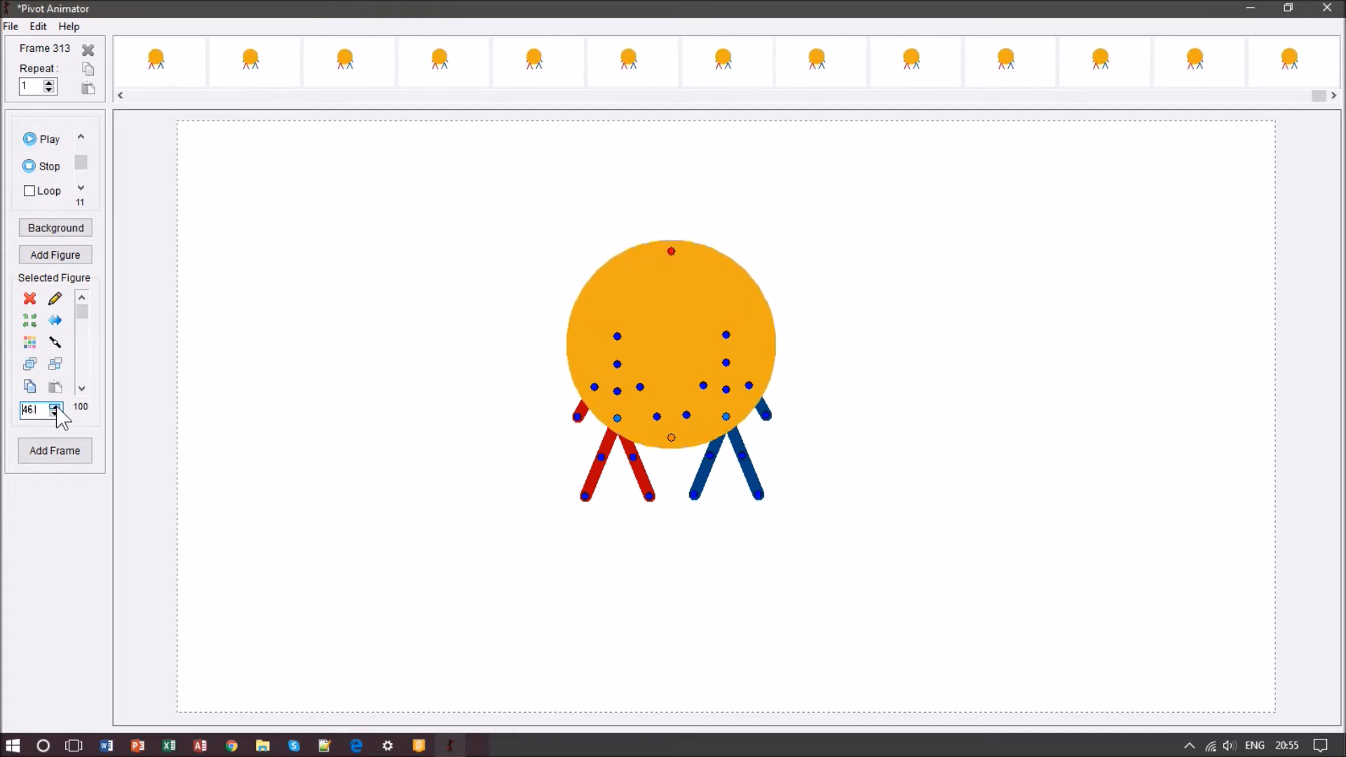
# Enlarge the orange circle gradually to scale 547 while adding frames through frame 353.
pyautogui.press('Return')
pyautogui.press('Return')
pyautogui.press('Return')
pyautogui.press('Return')
pyautogui.press('Return')
pyautogui.press('Return')
pyautogui.press('Return')
pyautogui.press('Return')
pyautogui.press('Return')
pyautogui.press('Return')
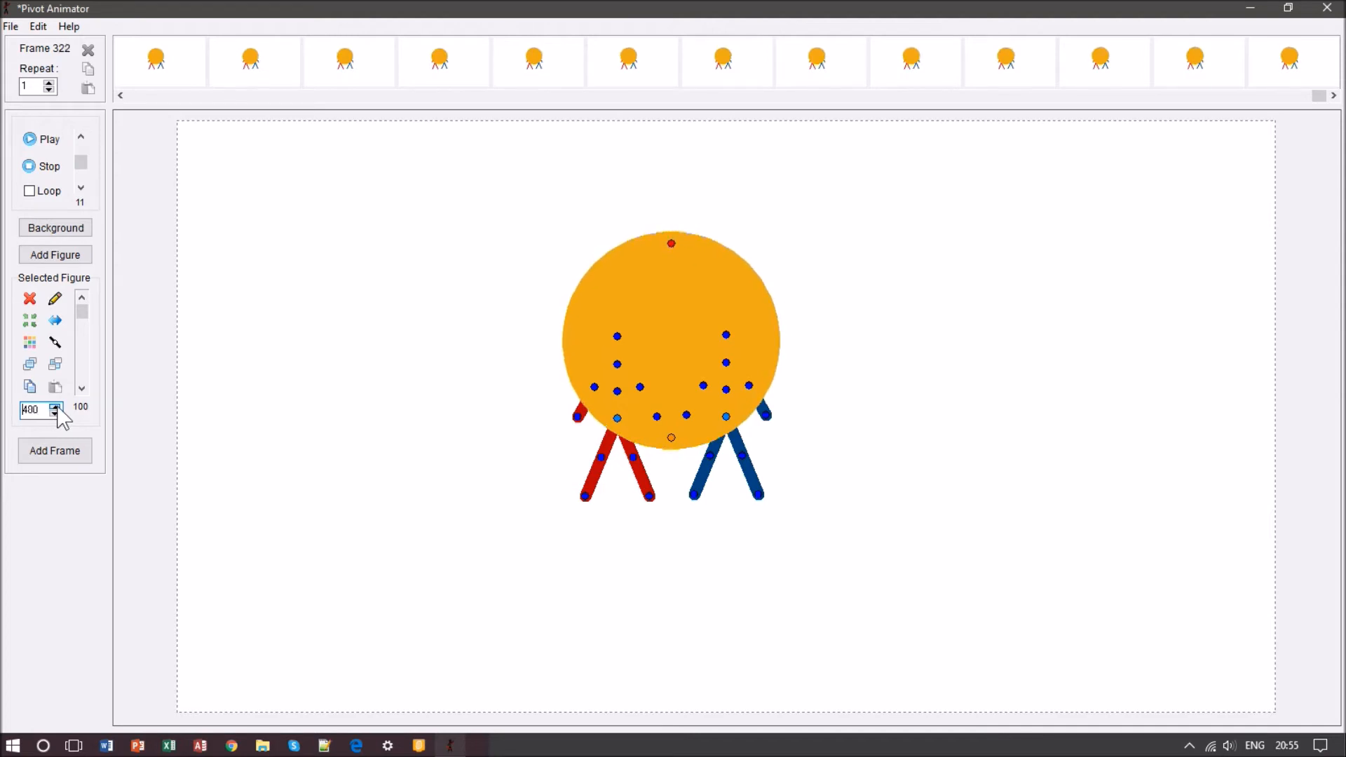
pyautogui.press('Return')
pyautogui.press('Return')
pyautogui.press('Return')
pyautogui.press('Return')
pyautogui.press('Return')
pyautogui.press('Return')
pyautogui.press('Return')
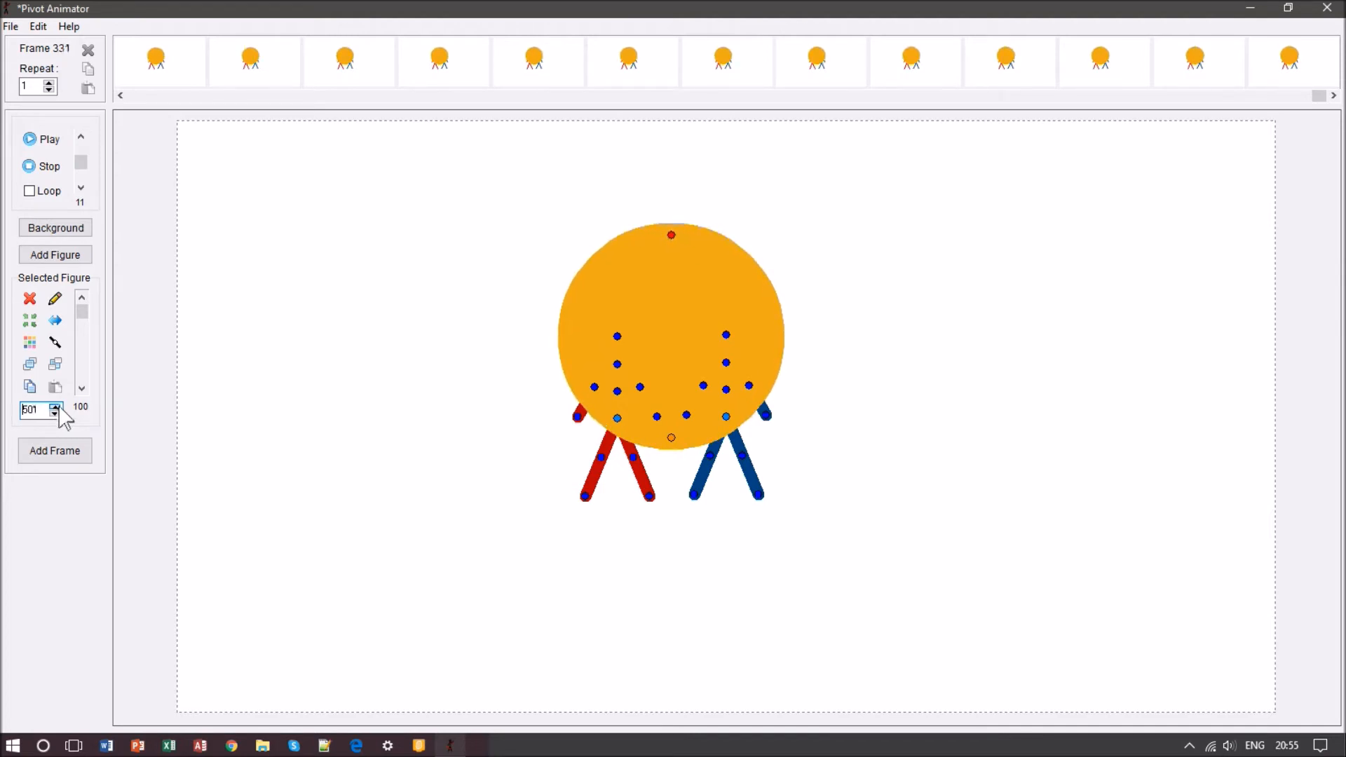
pyautogui.press('Return')
pyautogui.press('Return')
pyautogui.press('Return')
pyautogui.press('Return')
pyautogui.press('Return')
pyautogui.press('Return')
pyautogui.press('Return')
pyautogui.press('Return')
pyautogui.press('Return')
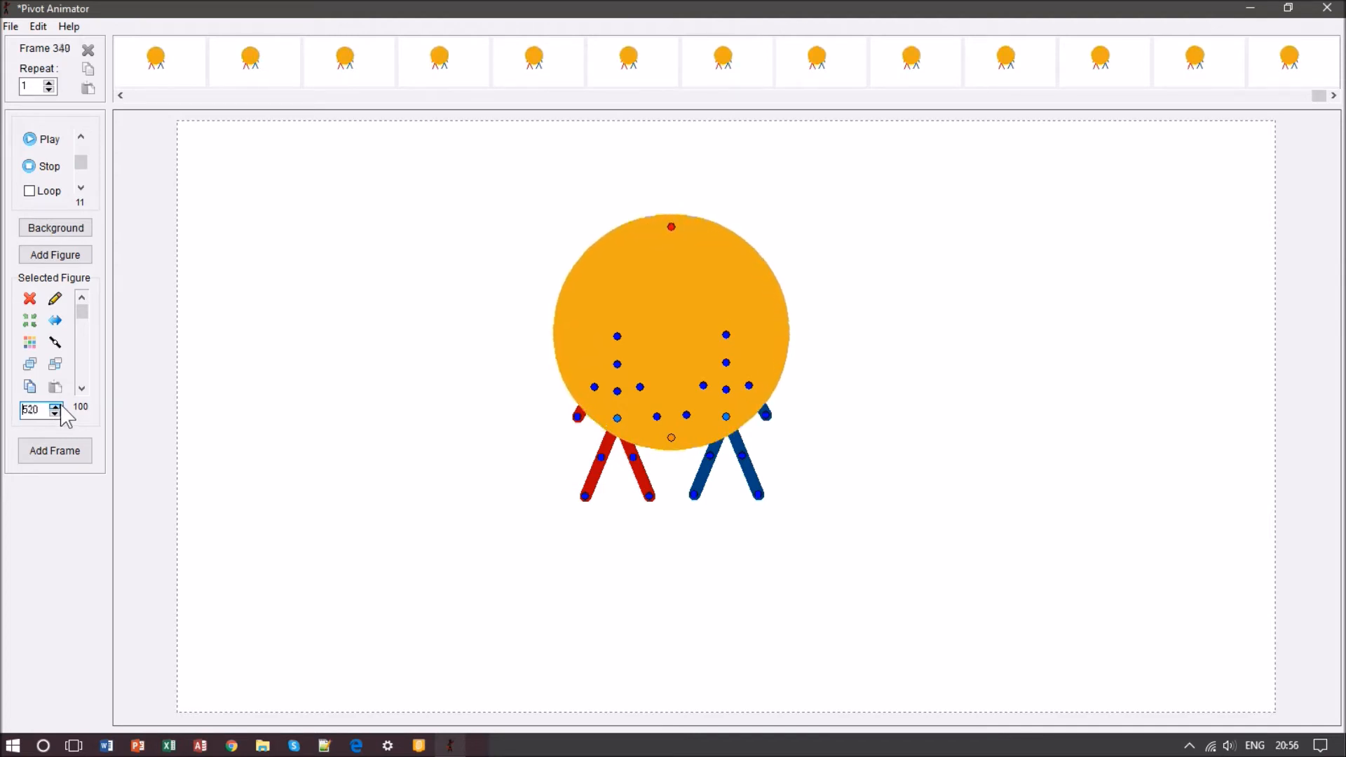
pyautogui.press('Return')
pyautogui.press('Return')
pyautogui.press('Return')
pyautogui.press('Return')
pyautogui.press('Return')
pyautogui.press('Return')
pyautogui.press('Return')
pyautogui.press('Return')
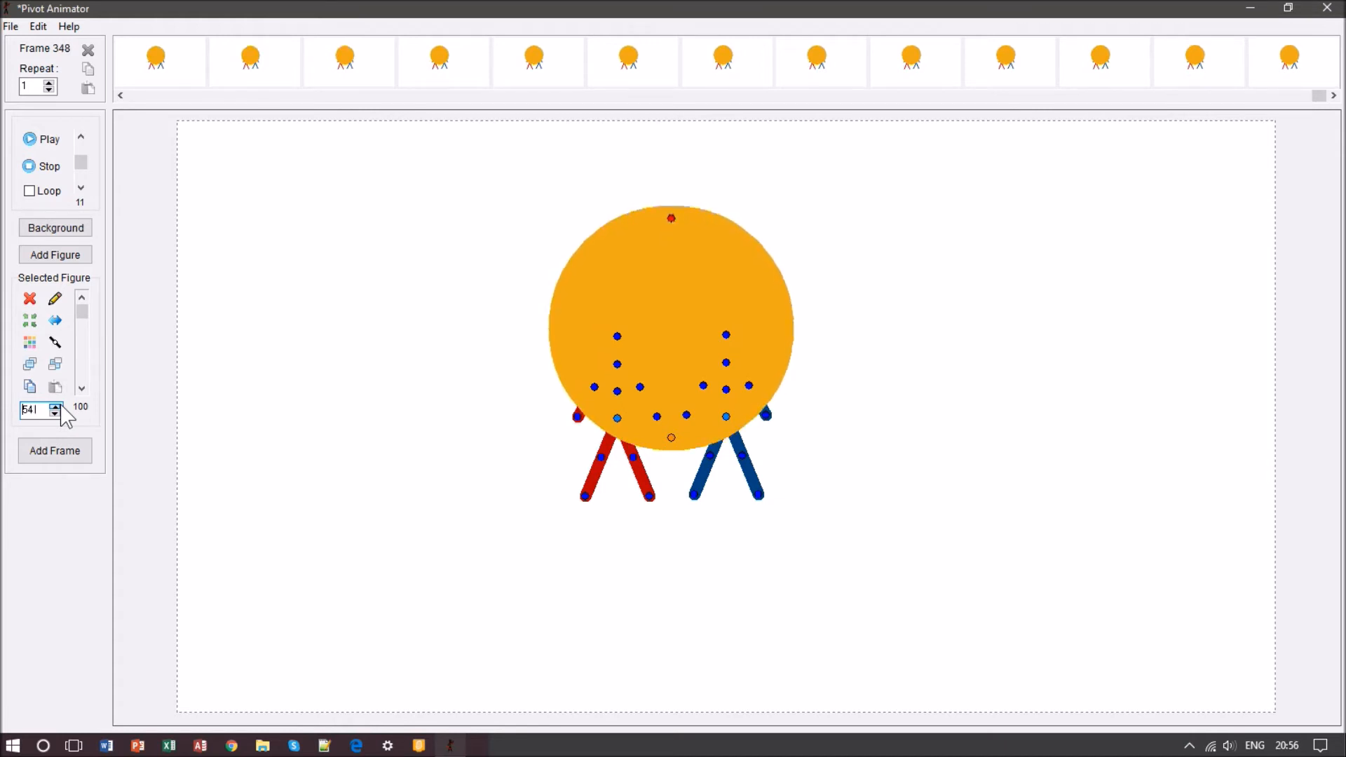
pyautogui.press('Return')
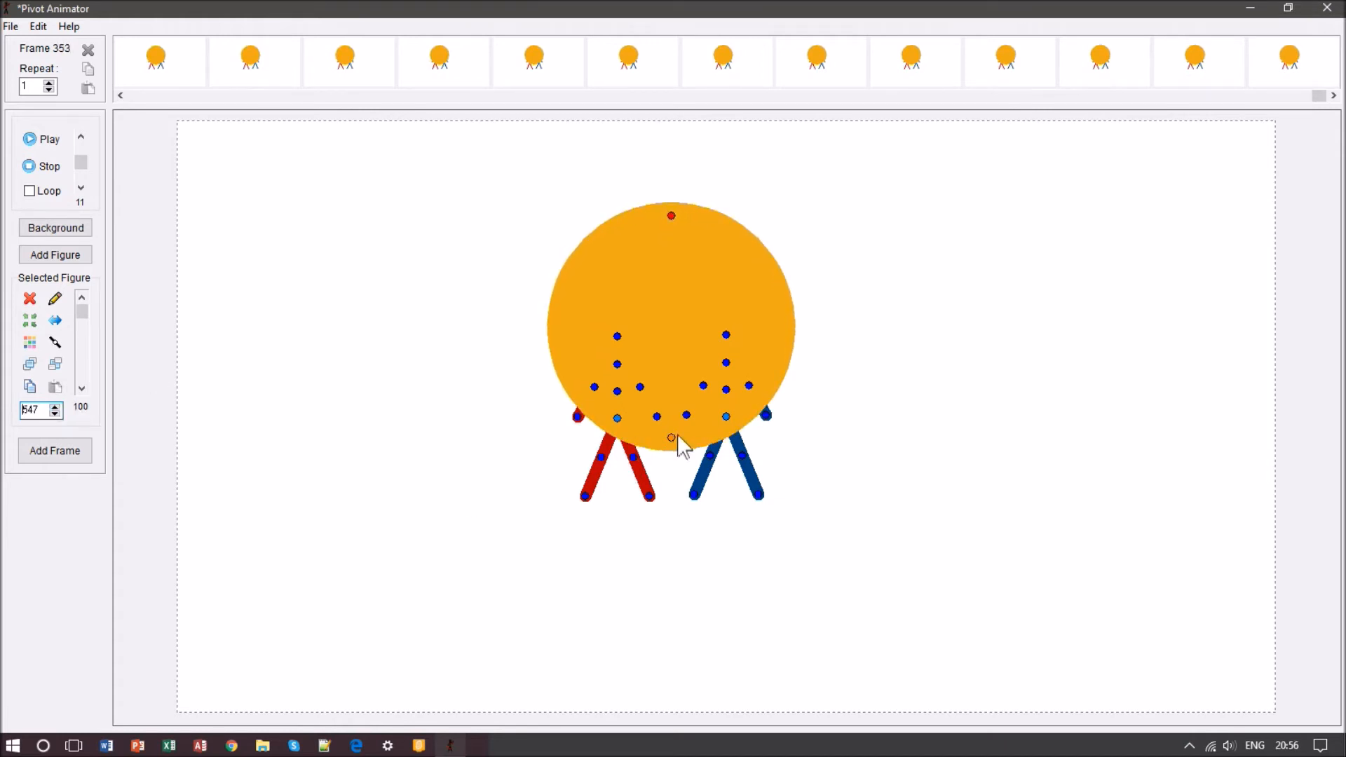
pyautogui.press('Return')
# Move the orange circle down gradually until it covers both figures completely, adding frames through frame 363.
pyautogui.moveTo(671, 439); pyautogui.dragTo(668, 539)
pyautogui.press('Return')
pyautogui.press('Return')
pyautogui.press('Return')
pyautogui.press('Return')
pyautogui.press('Return')
pyautogui.press('Return')
pyautogui.press('Return')
pyautogui.press('Return')
pyautogui.press('Return')
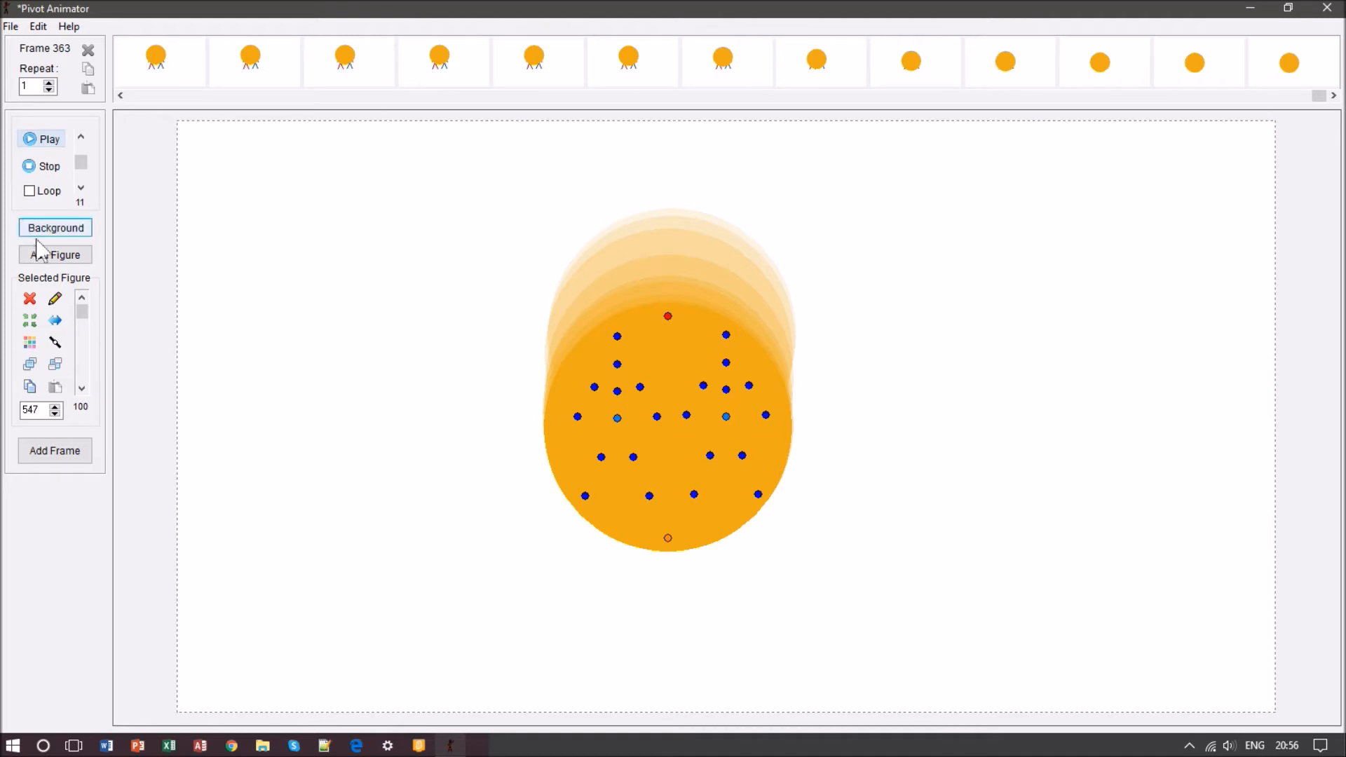
# Try the orange circle at opacity 0, restore it to 100, and delete the circle.
pyautogui.moveTo(83, 315); pyautogui.dragTo(84, 393)
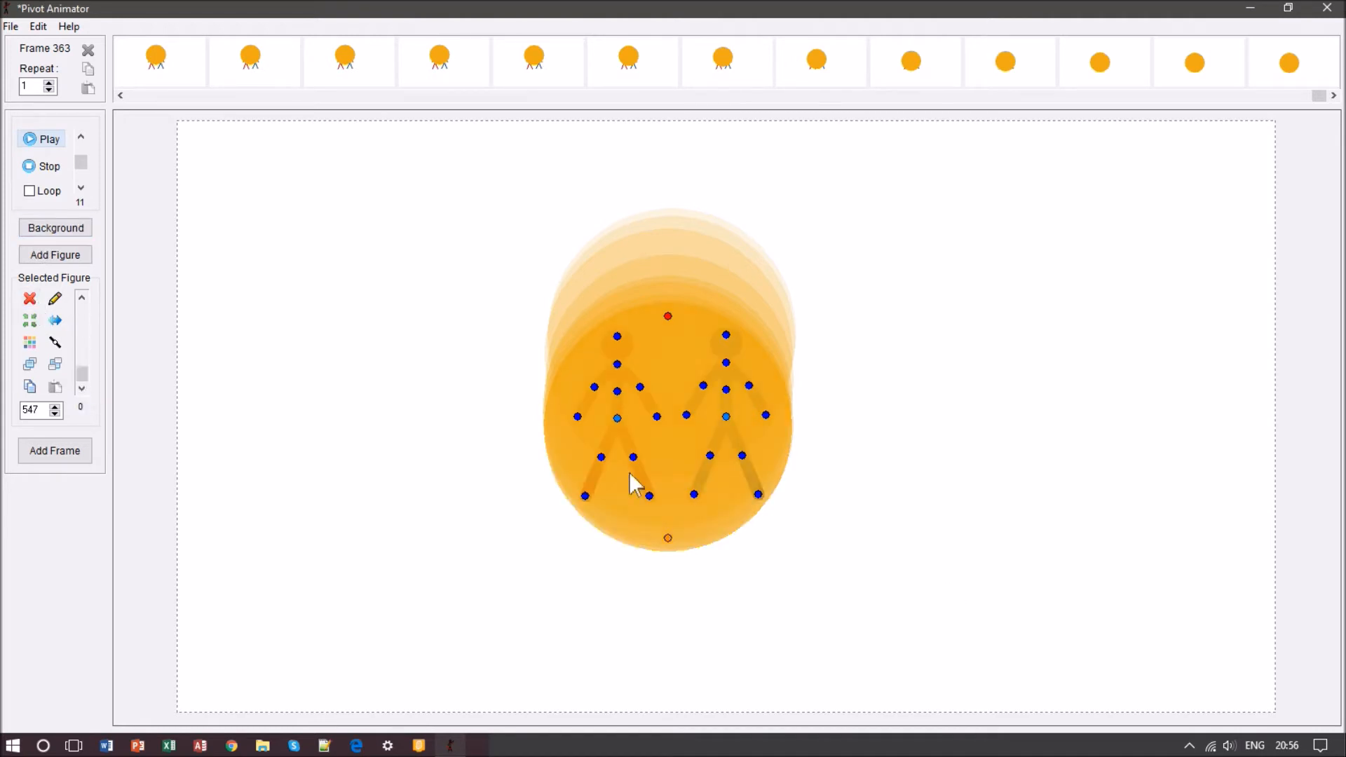
pyautogui.moveTo(83, 373); pyautogui.dragTo(88, 295)
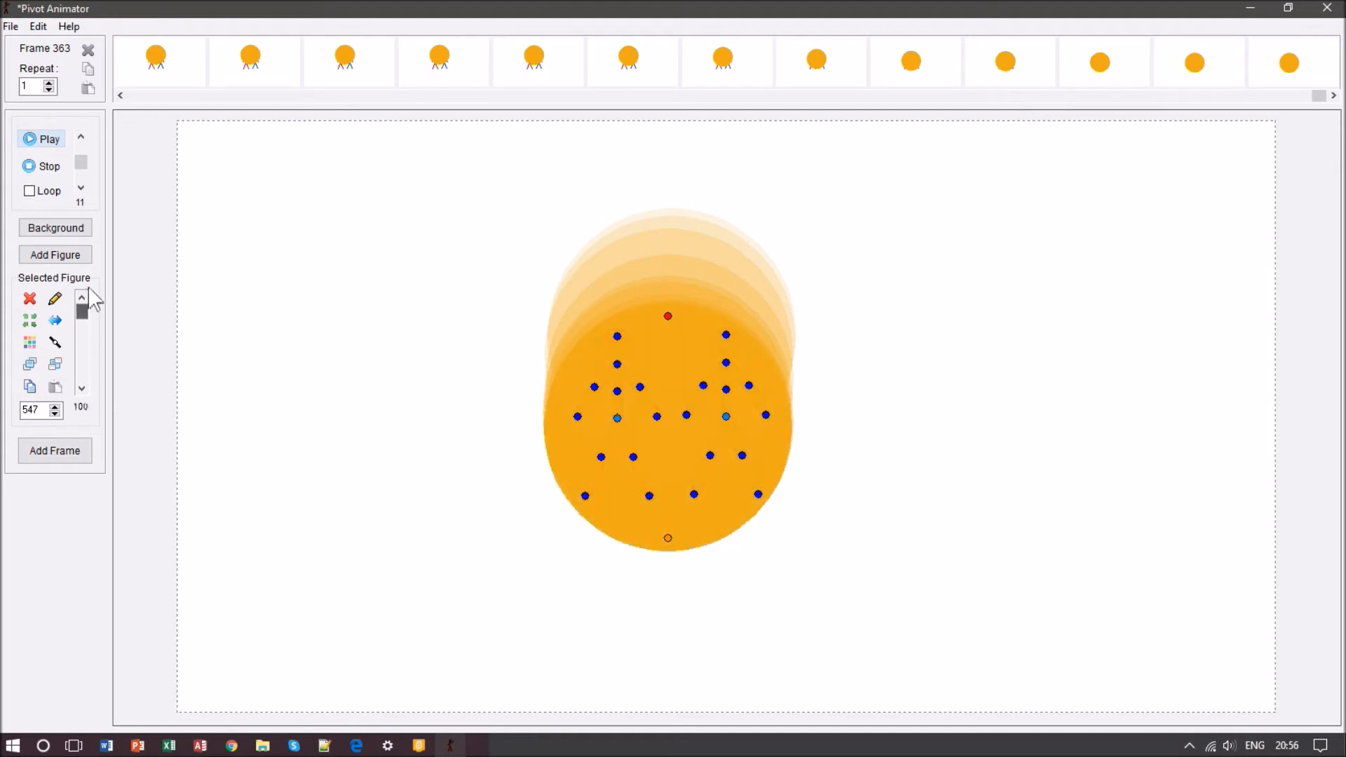
pyautogui.click(31, 300)
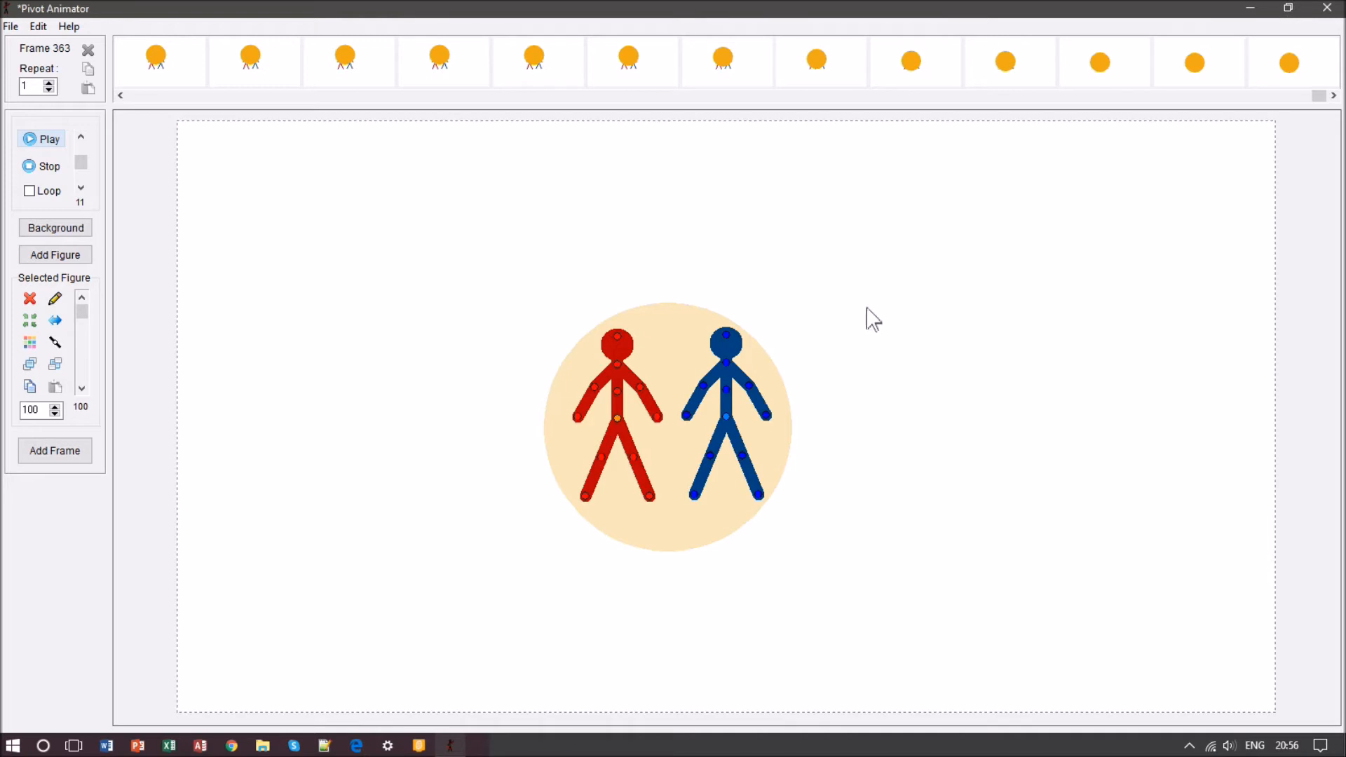
# Set the opacity of the red and blue figures to 0 and add frames through frame 365.
pyautogui.moveTo(82, 312); pyautogui.dragTo(82, 385)
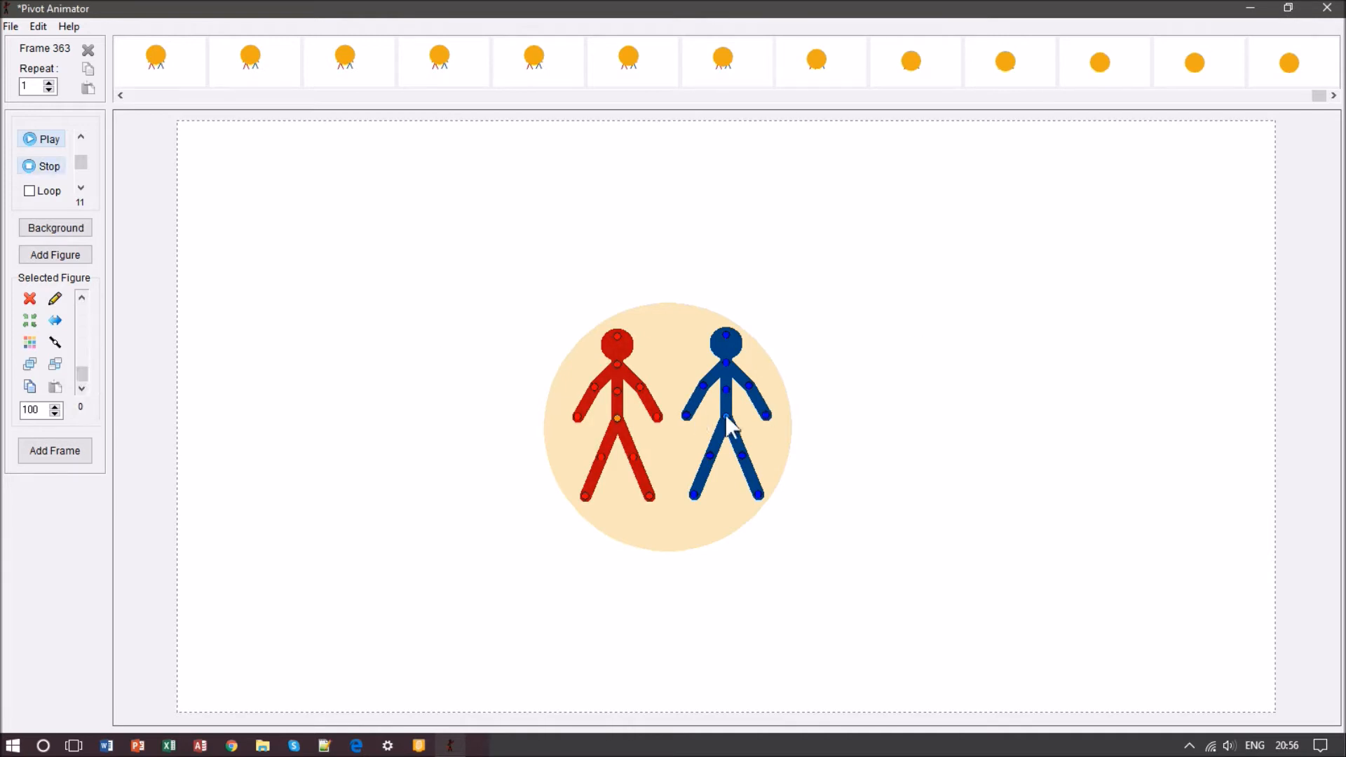
pyautogui.click(726, 417)
pyautogui.moveTo(82, 312); pyautogui.dragTo(83, 393)
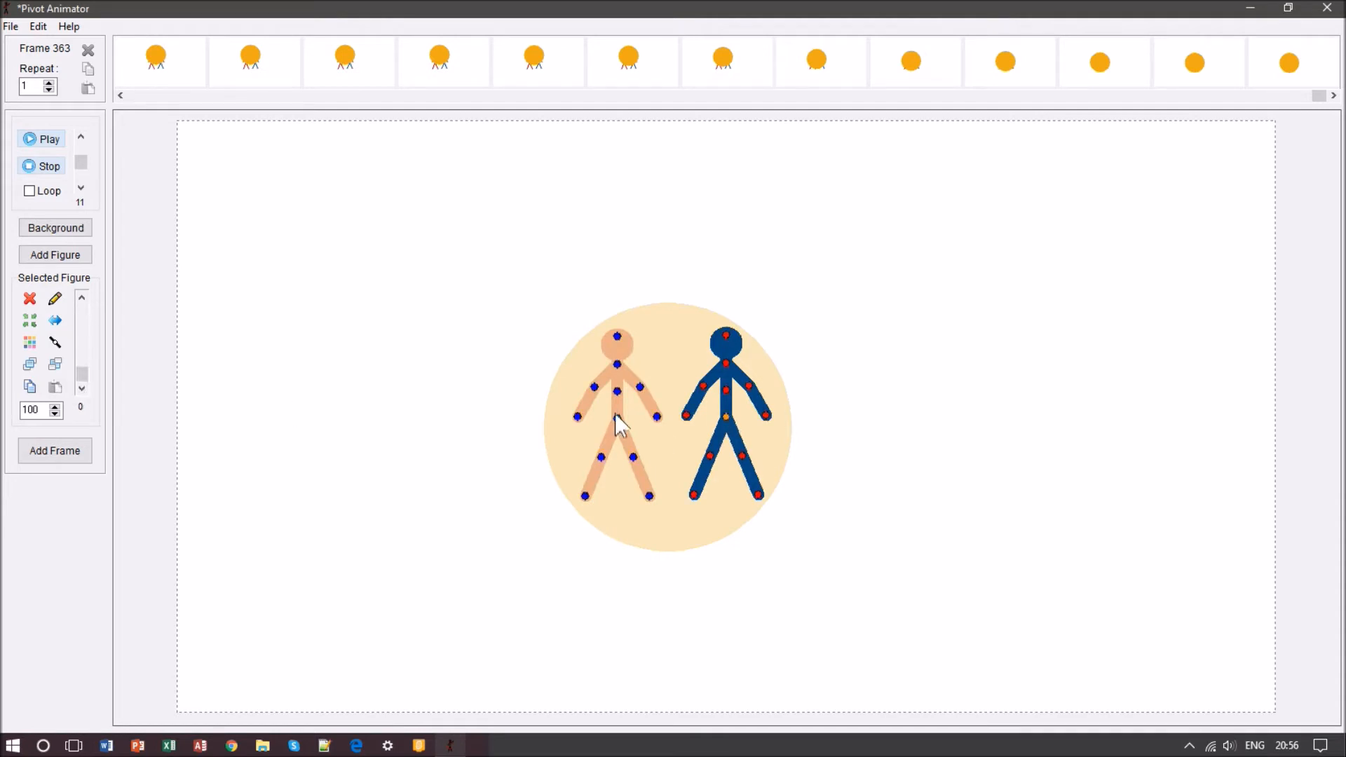
pyautogui.click(727, 440)
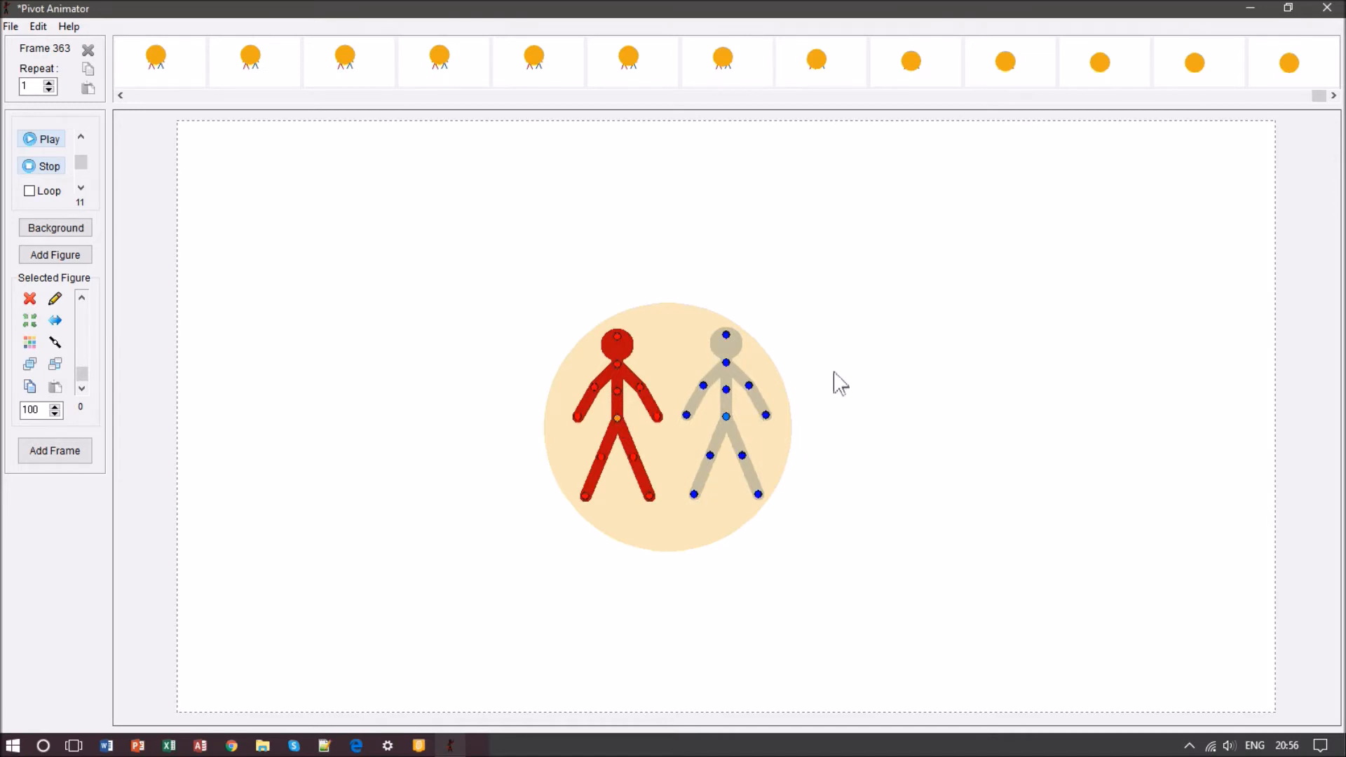
pyautogui.press('Return')
pyautogui.press('Return')
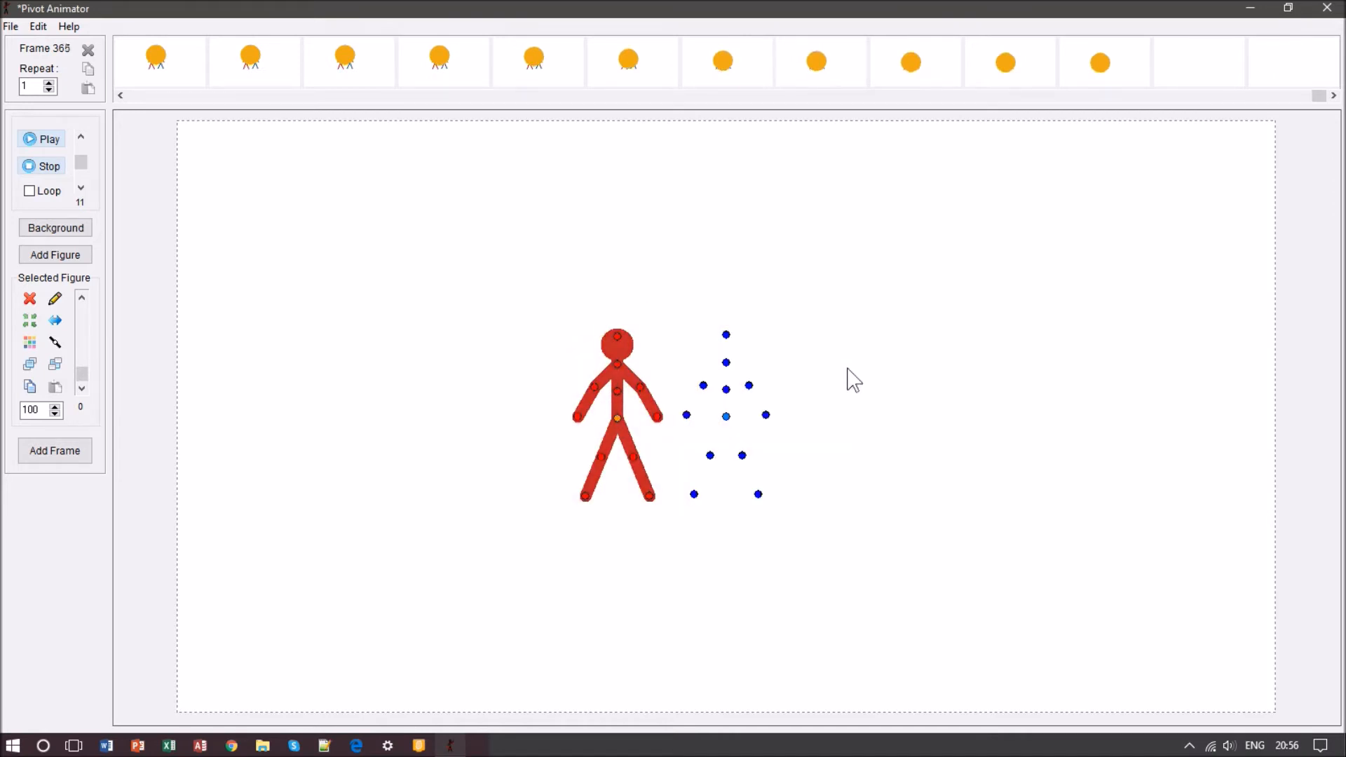
# Delete the invisible red figure, leaving only the invisible blue figure on the canvas.
pyautogui.click(726, 427)
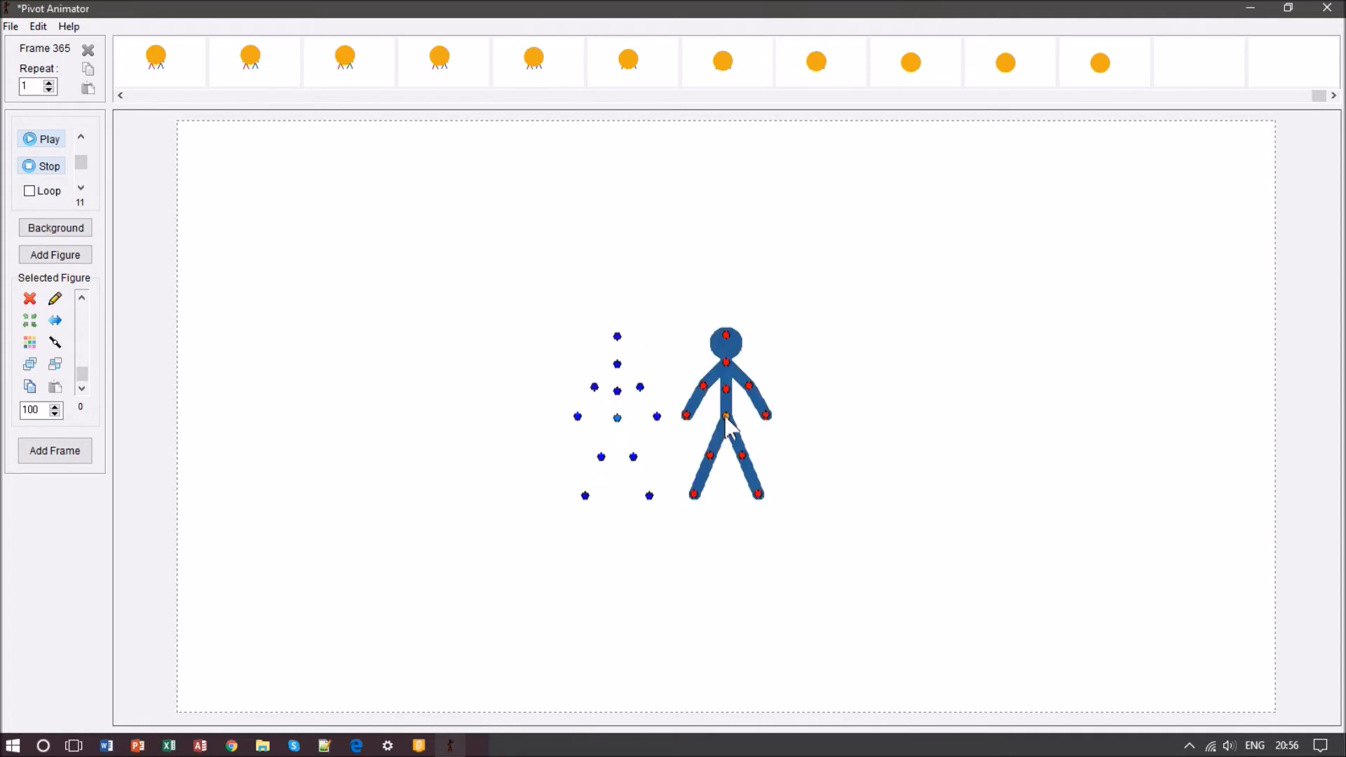
pyautogui.click(617, 419)
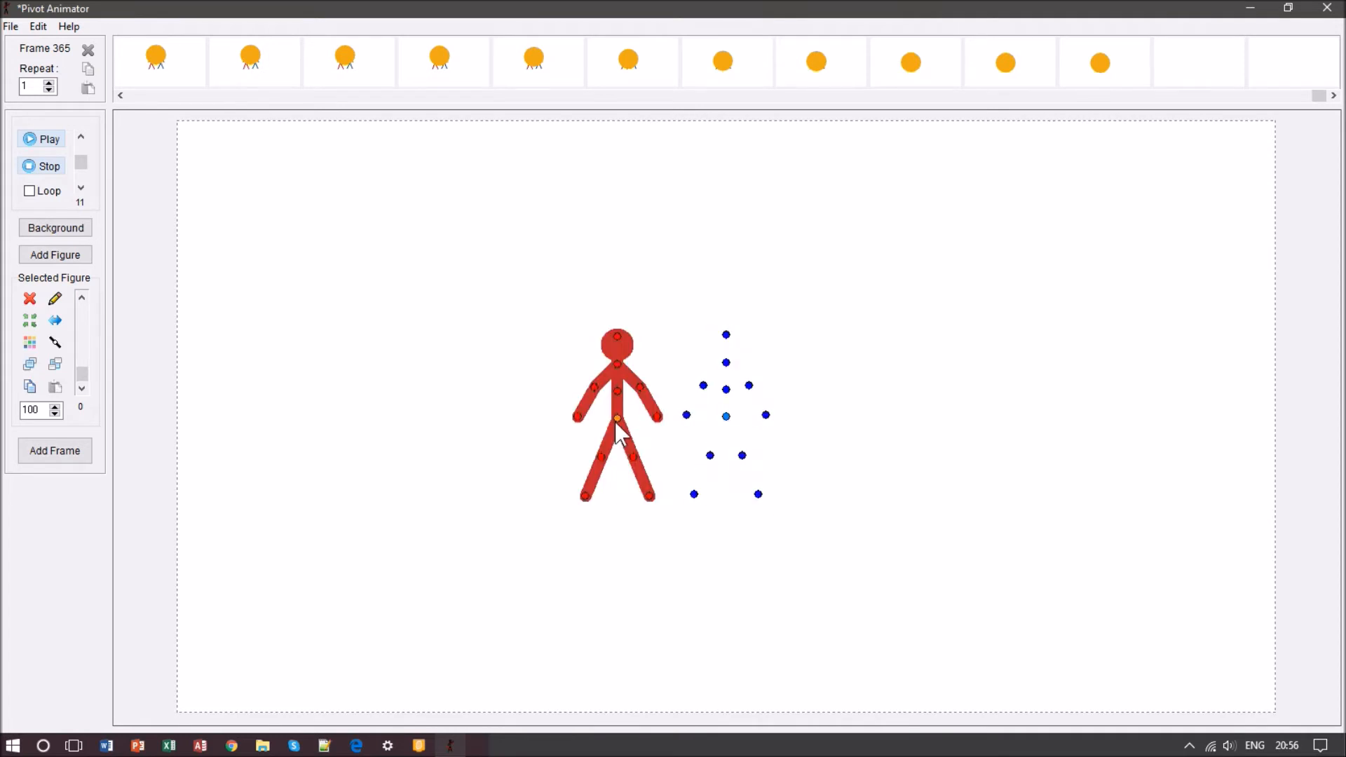
pyautogui.moveTo(620, 419); pyautogui.dragTo(622, 421)
pyautogui.hotkey('ctrl', 'z')
pyautogui.click(30, 302)
# Shift the invisible blue figure slightly left and start a custom color for it with red 10 and blue 10.
pyautogui.moveTo(727, 417); pyautogui.dragTo(705, 416)
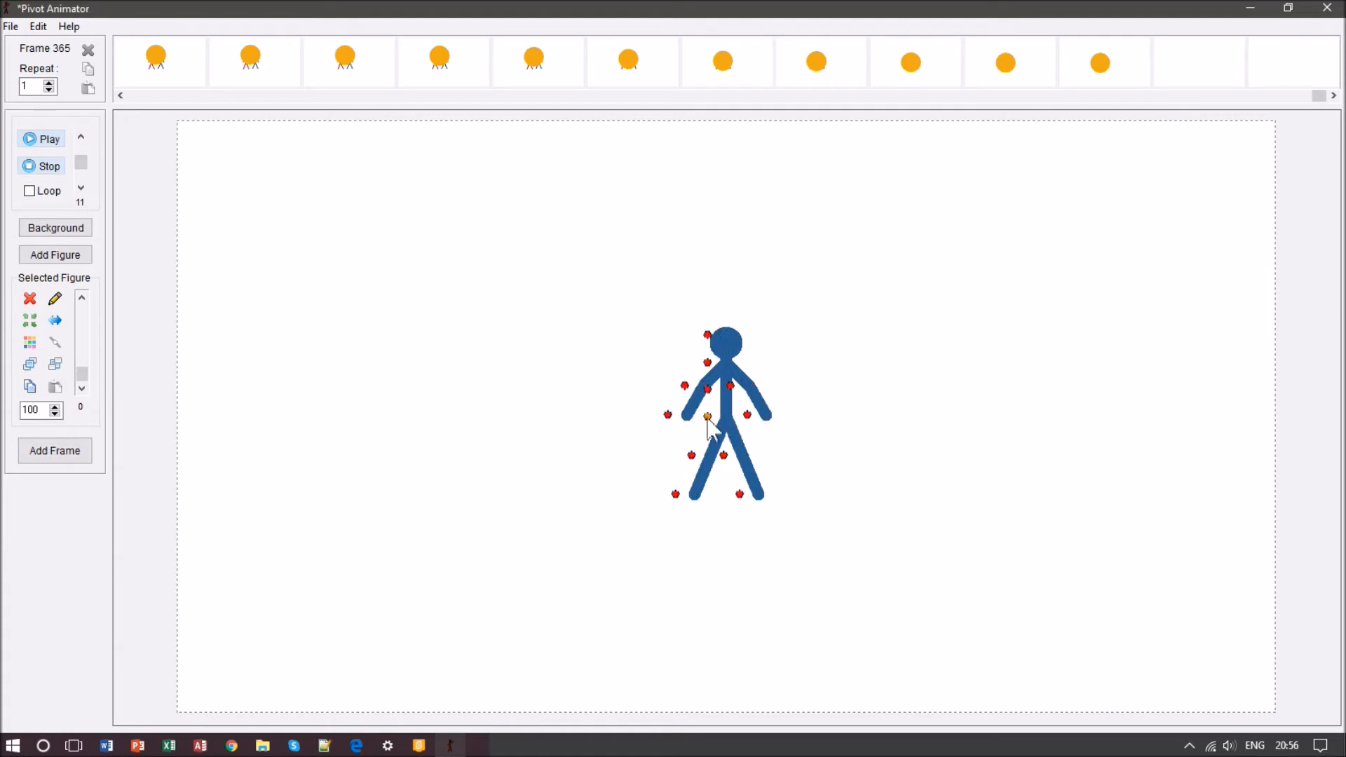
pyautogui.click(29, 343)
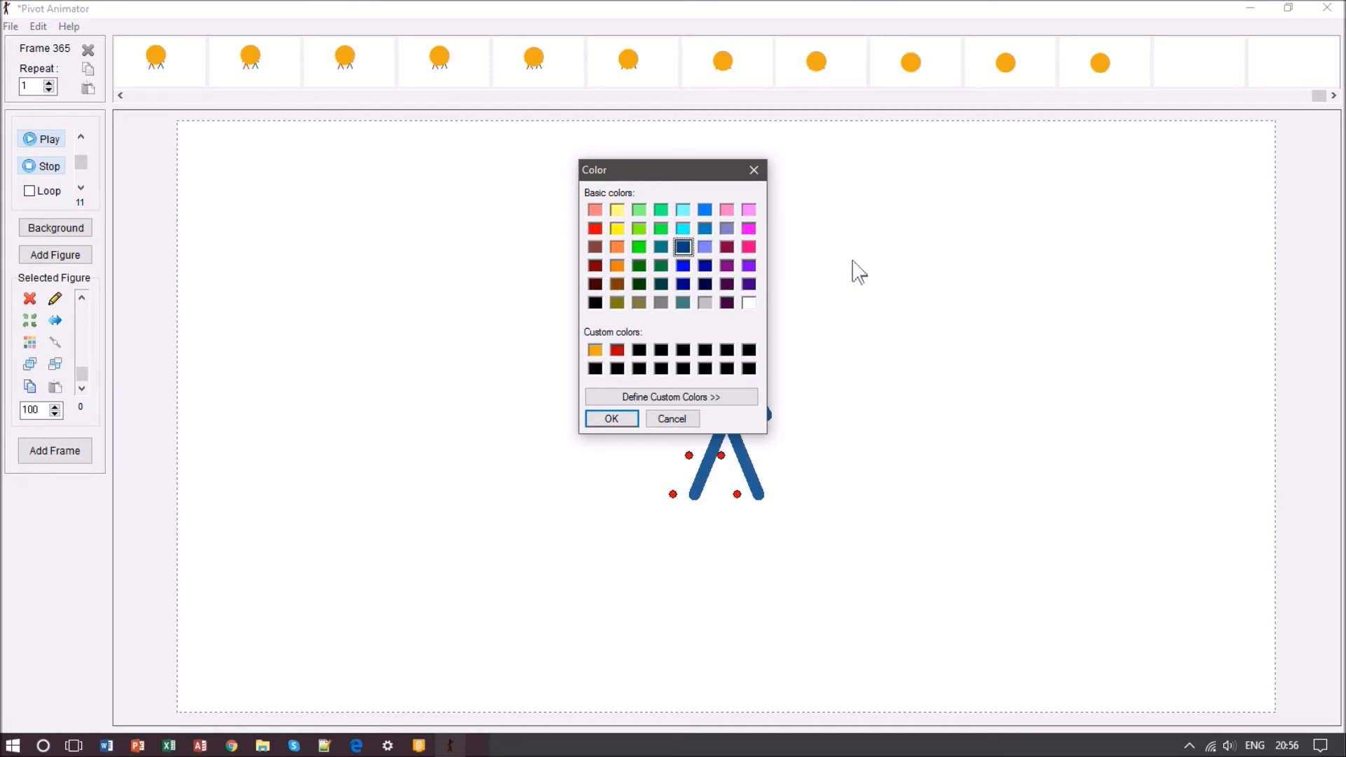
pyautogui.click(714, 397)
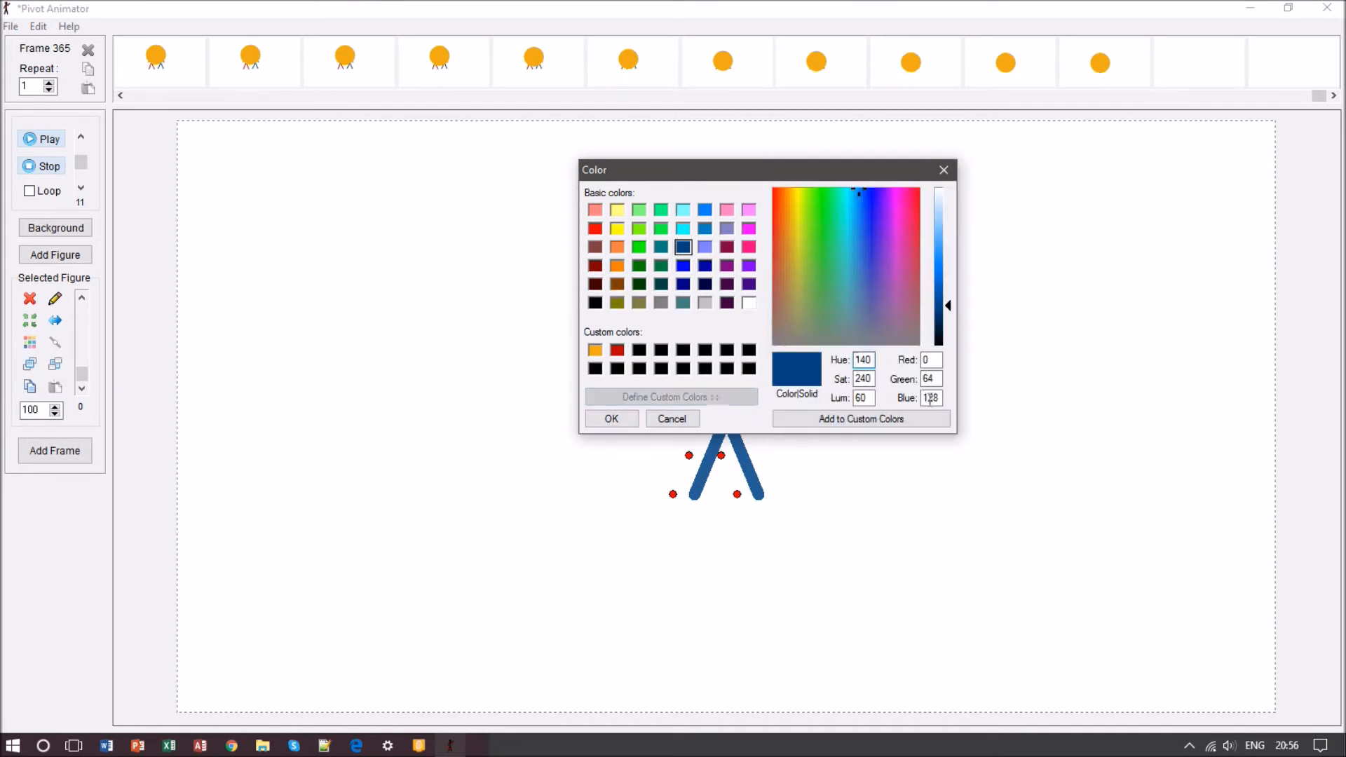
pyautogui.click(930, 361)
pyautogui.press('BackSpace')
pyautogui.write('10')
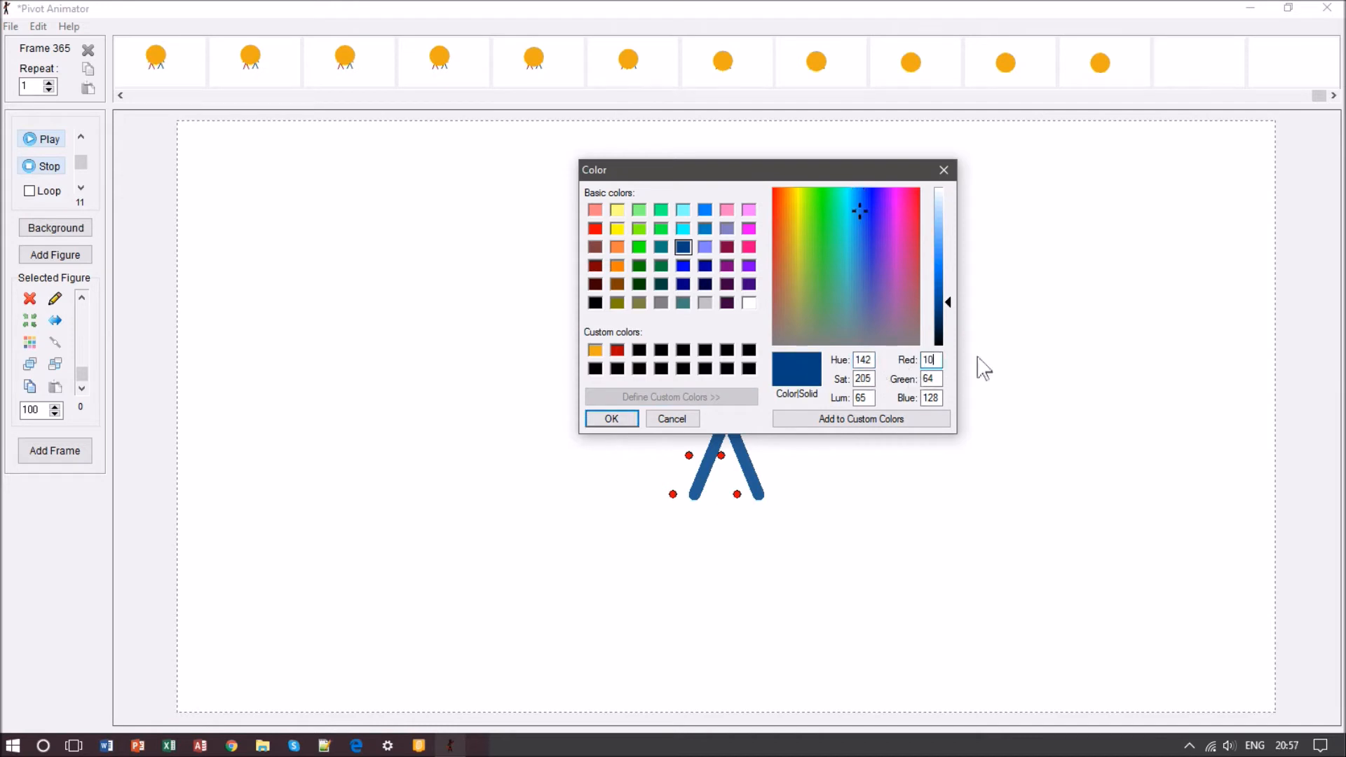
pyautogui.press('Tab')
pyautogui.press('Tab')
pyautogui.press('End')
pyautogui.press('BackSpace')
pyautogui.press('BackSpace')
pyautogui.press('BackSpace')
pyautogui.write('10')
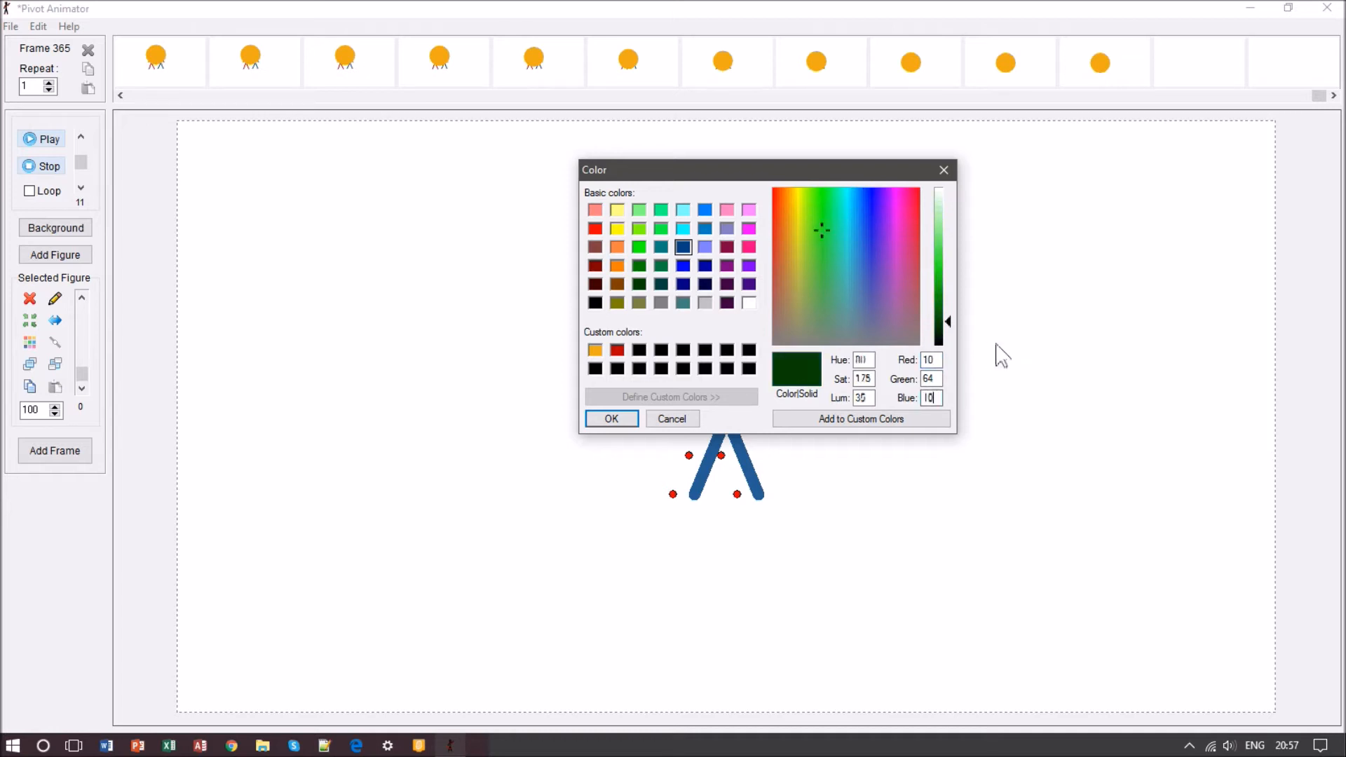
# Set the custom color's green value to 0 and its blue value to 50.
pyautogui.click(942, 377)
pyautogui.press('BackSpace')
pyautogui.press('BackSpace')
pyautogui.write('0')
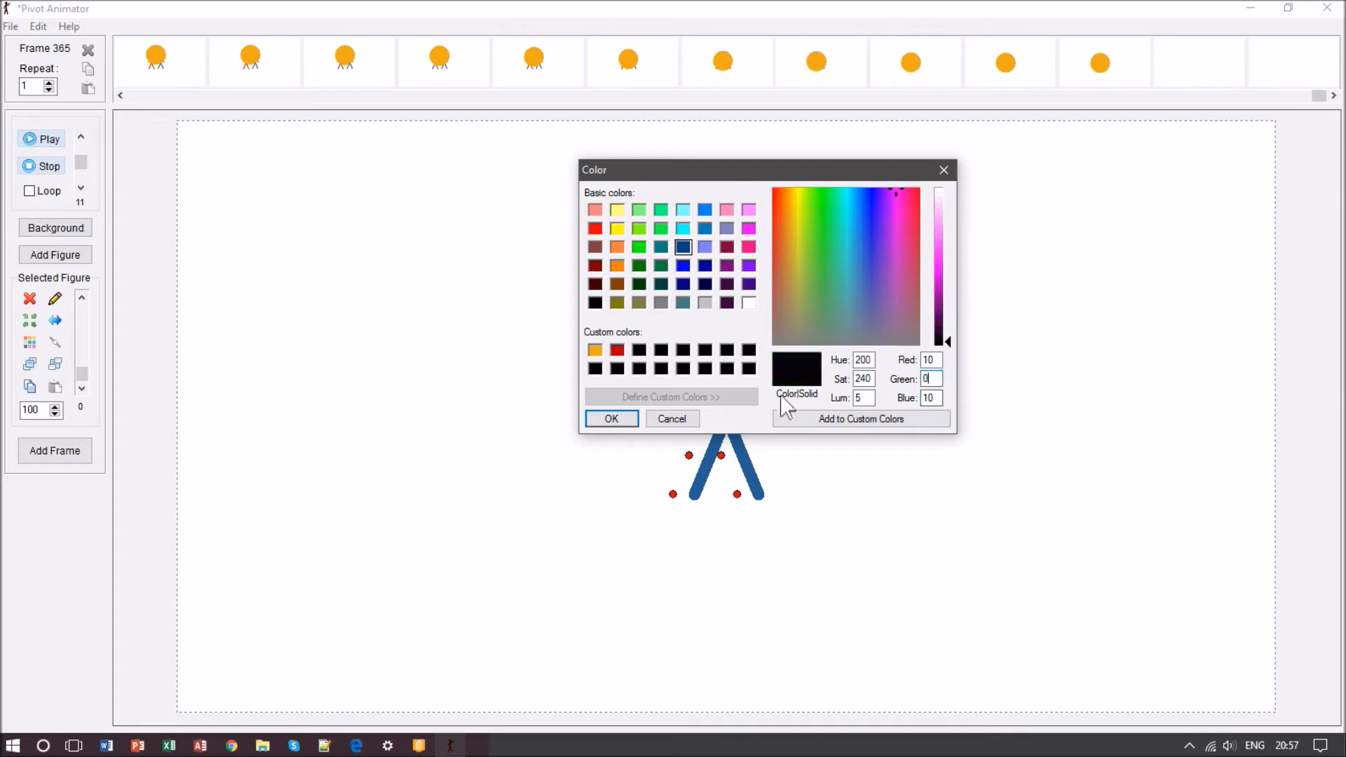
pyautogui.click(941, 393)
pyautogui.press('BackSpace')
pyautogui.press('BackSpace')
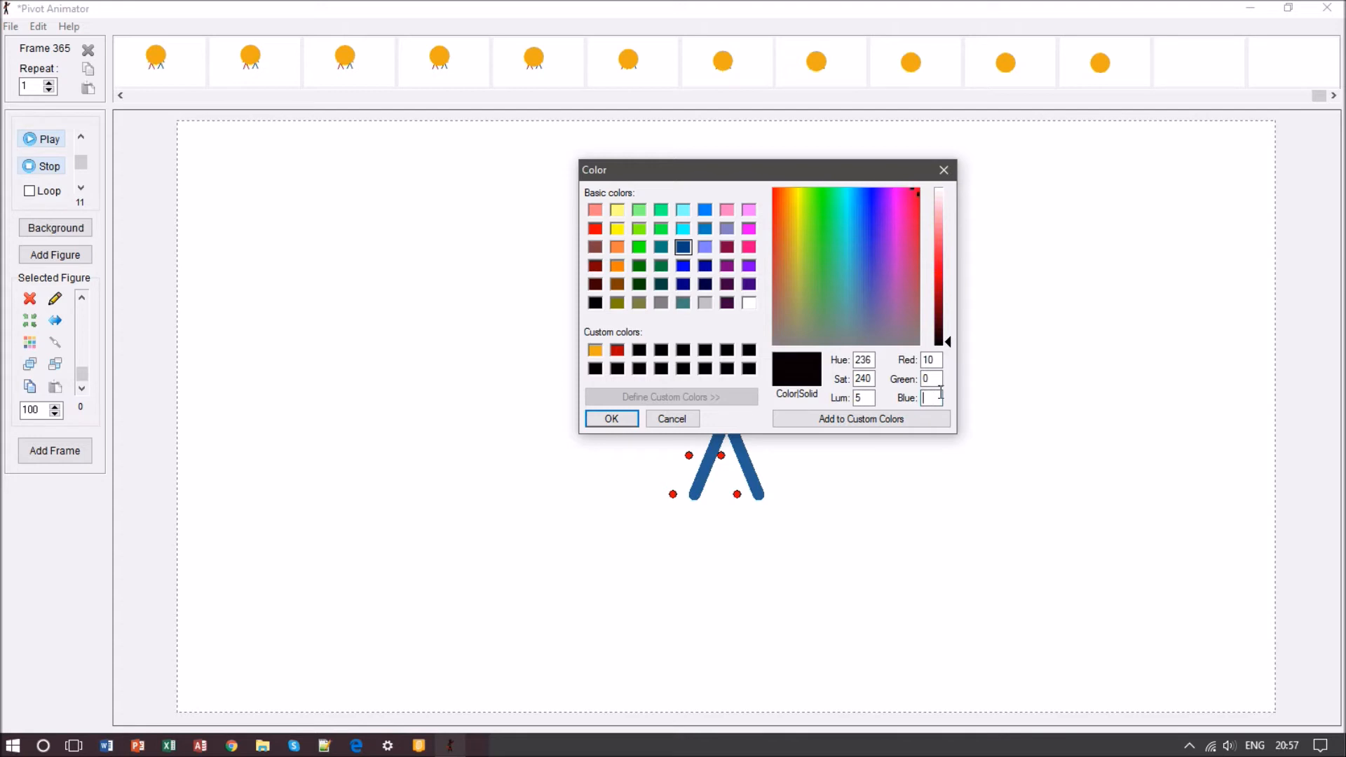
pyautogui.write('50')
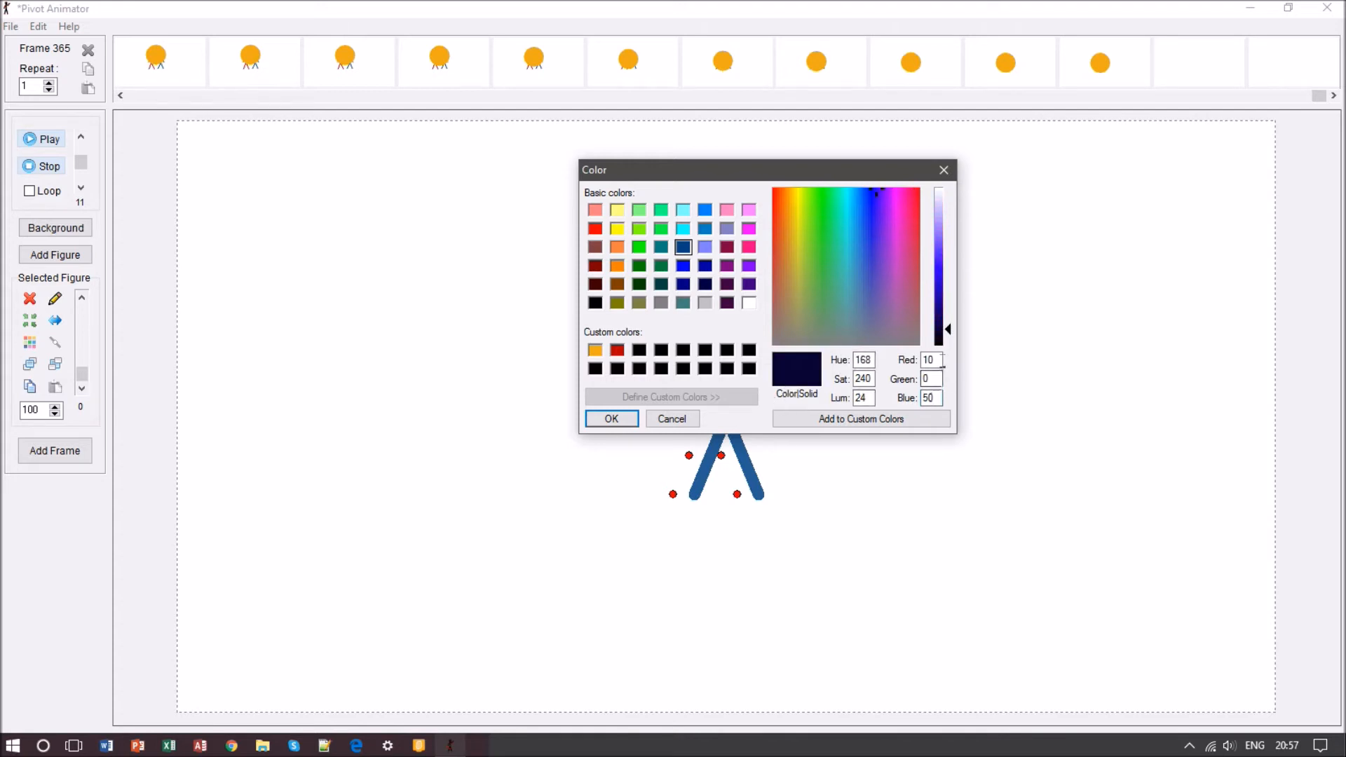
# Set the custom color's red value to 40, raise its luminosity to 50, and apply the resulting purple.
pyautogui.click(938, 360)
pyautogui.press('BackSpace')
pyautogui.press('BackSpace')
pyautogui.write('40')
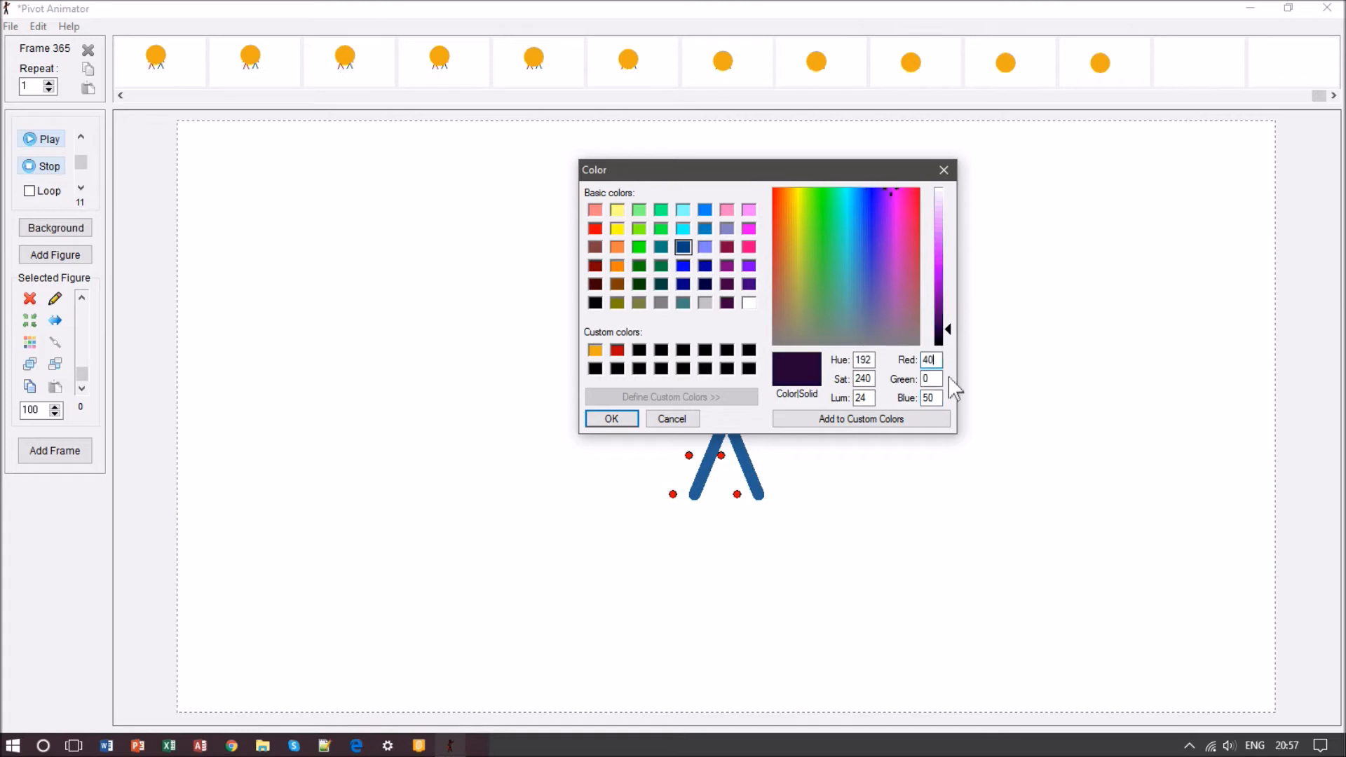
pyautogui.moveTo(953, 327); pyautogui.dragTo(952, 317)
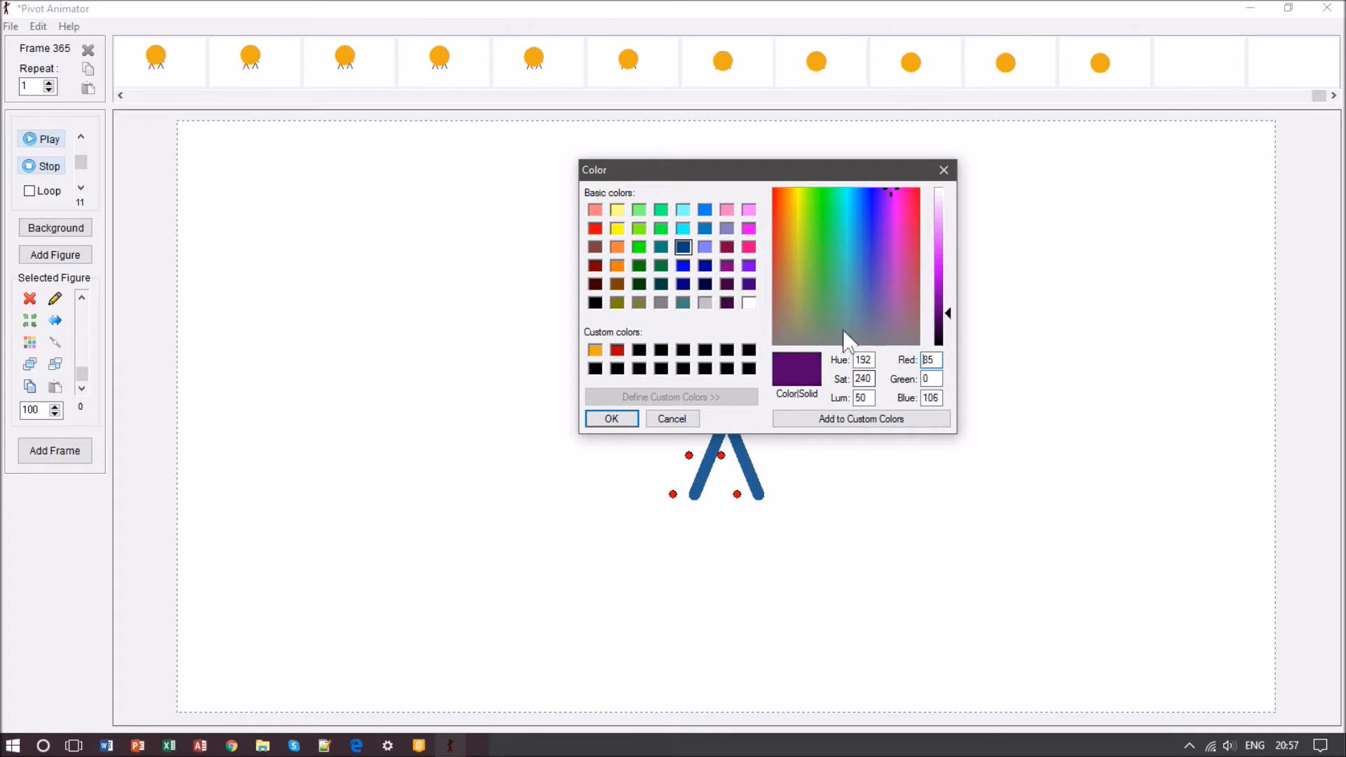
pyautogui.click(617, 419)
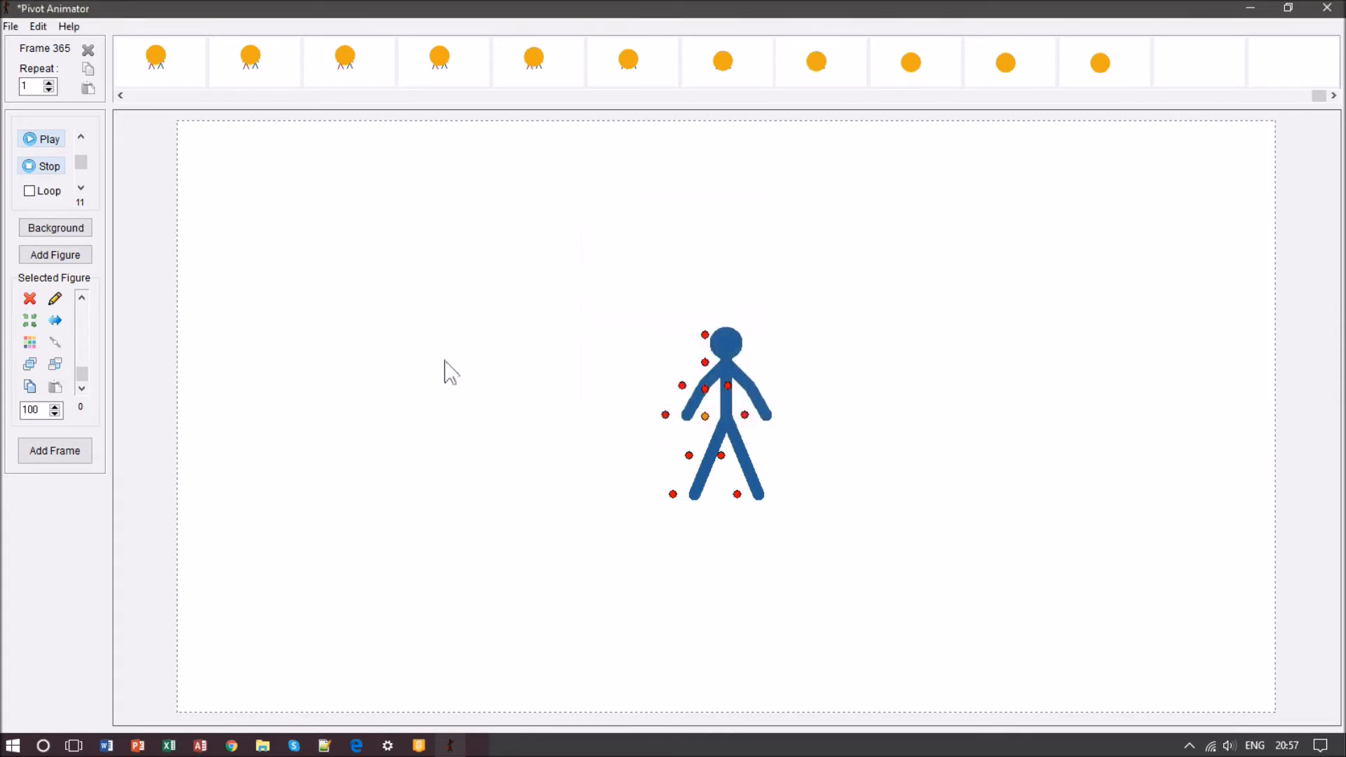
# Store a custom purple with hue 188, saturation 157 and luminosity 71 in the third custom color slot and apply it to the figure.
pyautogui.click(30, 342)
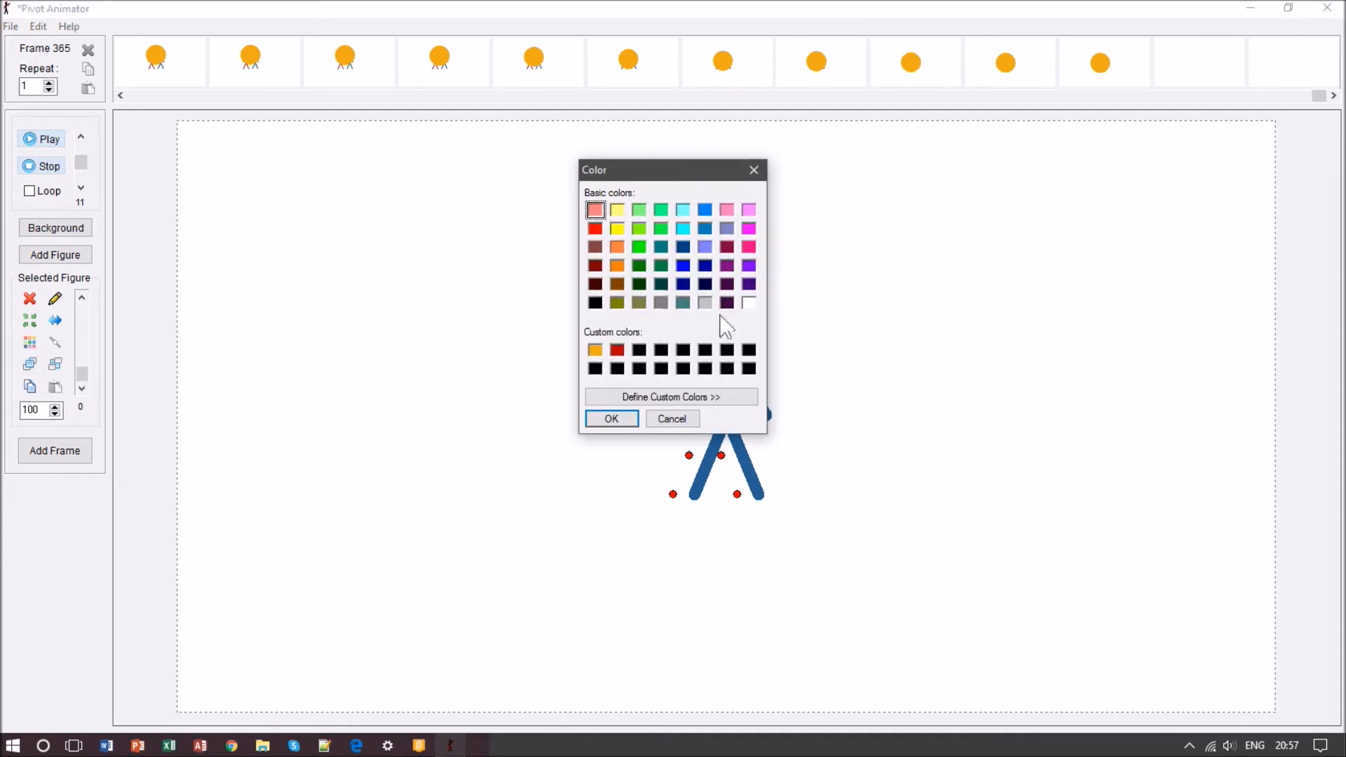
pyautogui.click(639, 350)
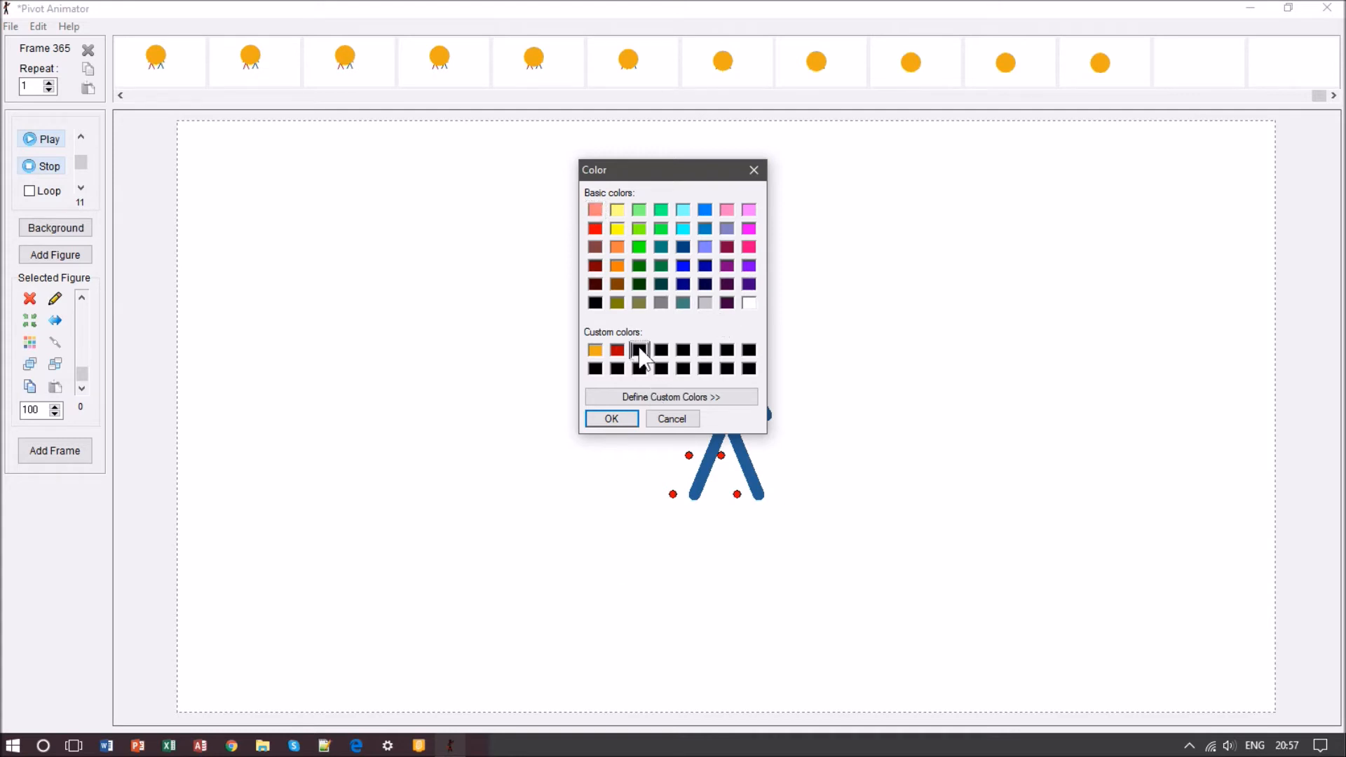
pyautogui.click(694, 398)
pyautogui.moveTo(891, 243); pyautogui.dragTo(888, 240)
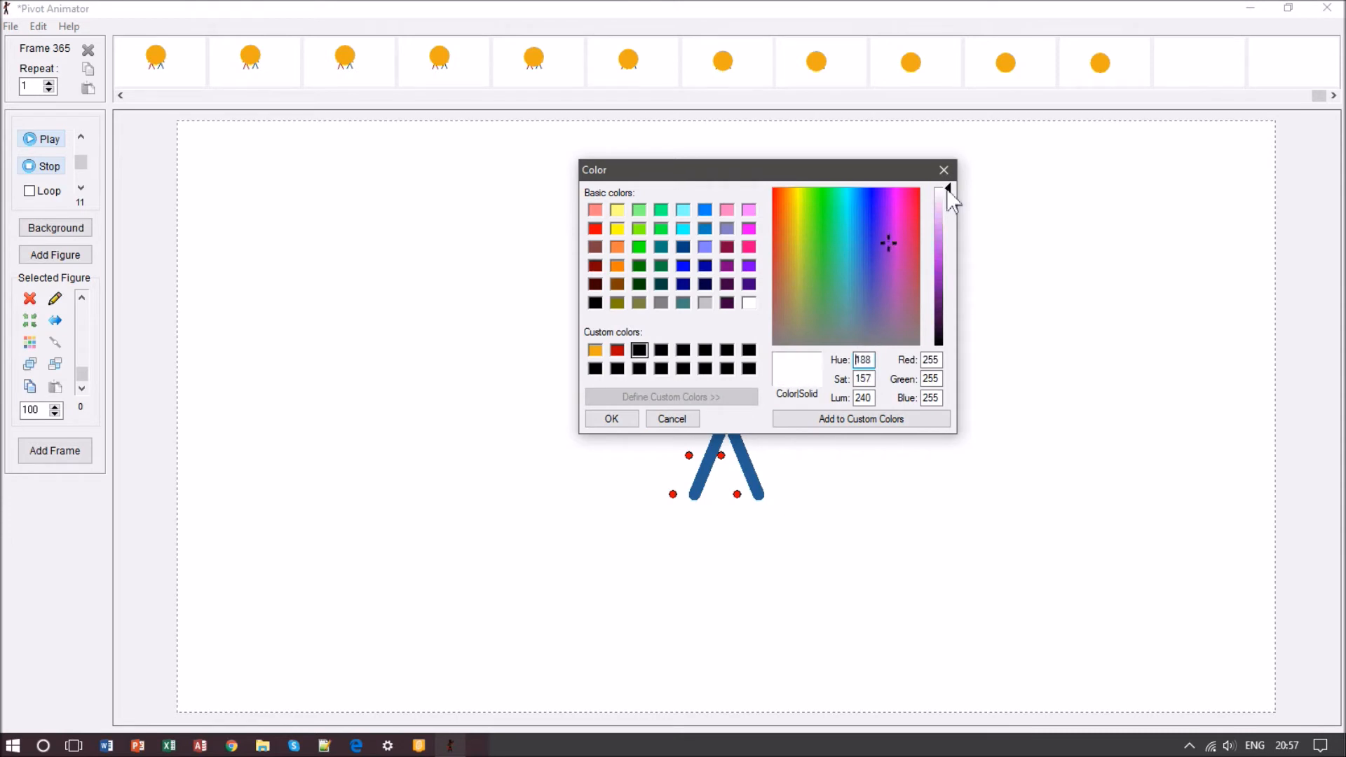
pyautogui.moveTo(949, 190); pyautogui.dragTo(952, 300)
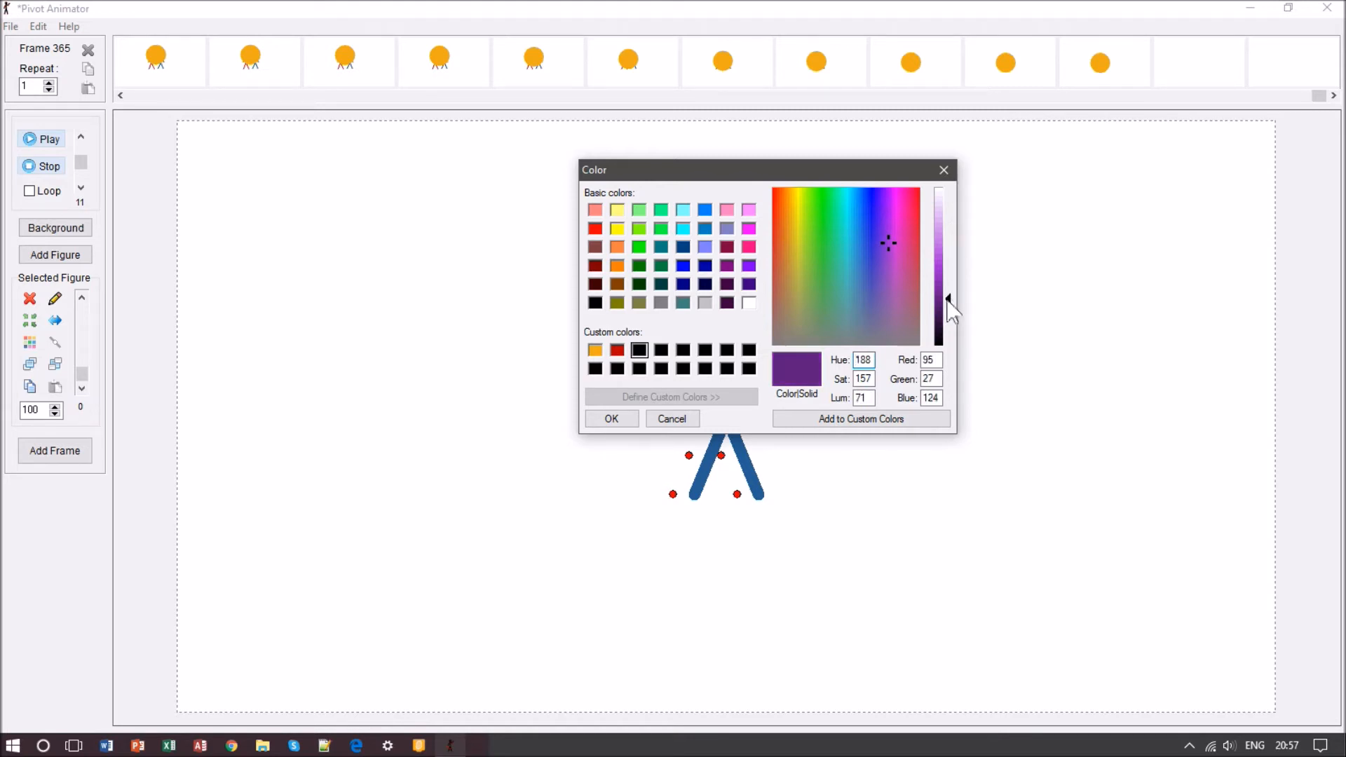
pyautogui.click(824, 417)
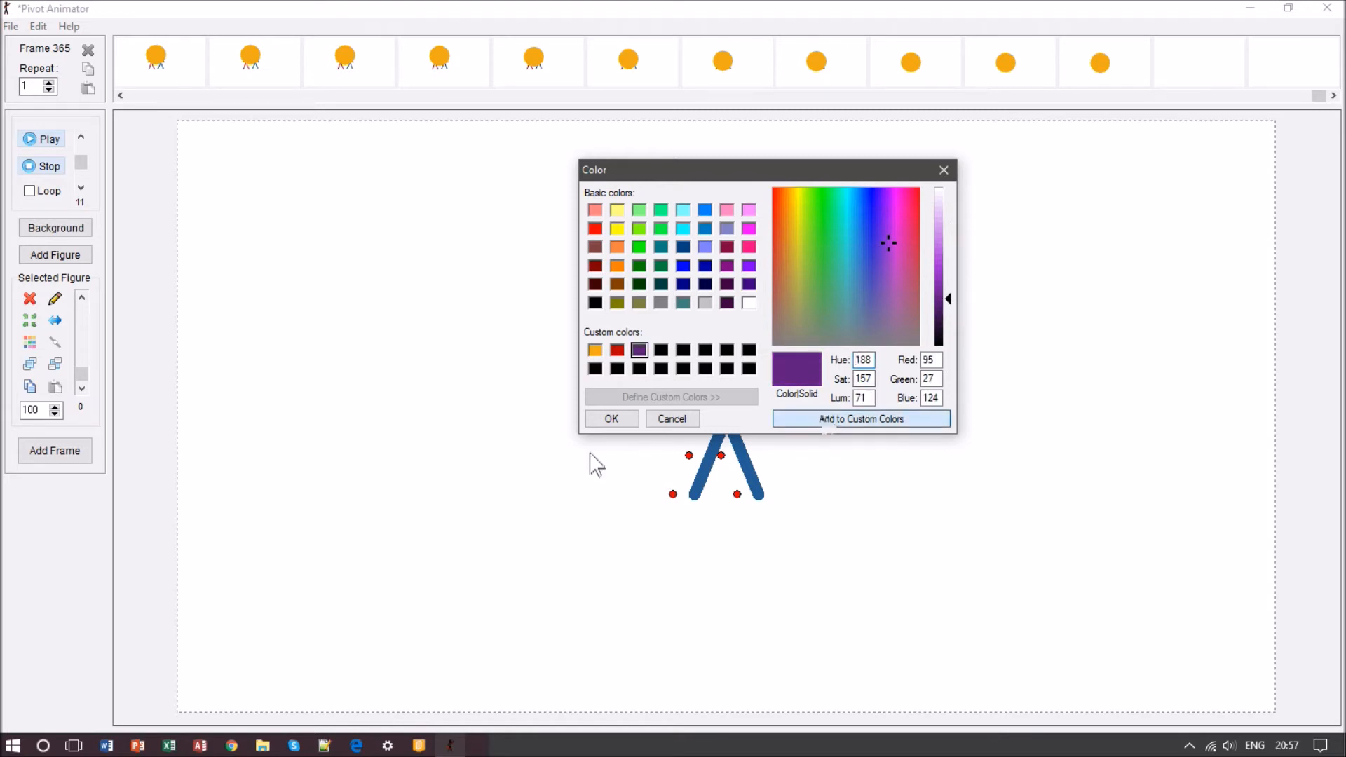
pyautogui.click(610, 419)
# Return the figure to its original position and raise its opacity gradually to 100 while adding frames through frame 375.
pyautogui.moveTo(707, 417)
pyautogui.mouseDown()
pyautogui.moveTo(731, 413)
pyautogui.moveTo(745, 355)
pyautogui.moveTo(791, 309)
pyautogui.moveTo(864, 278)
pyautogui.moveTo(728, 427)
pyautogui.mouseUp()
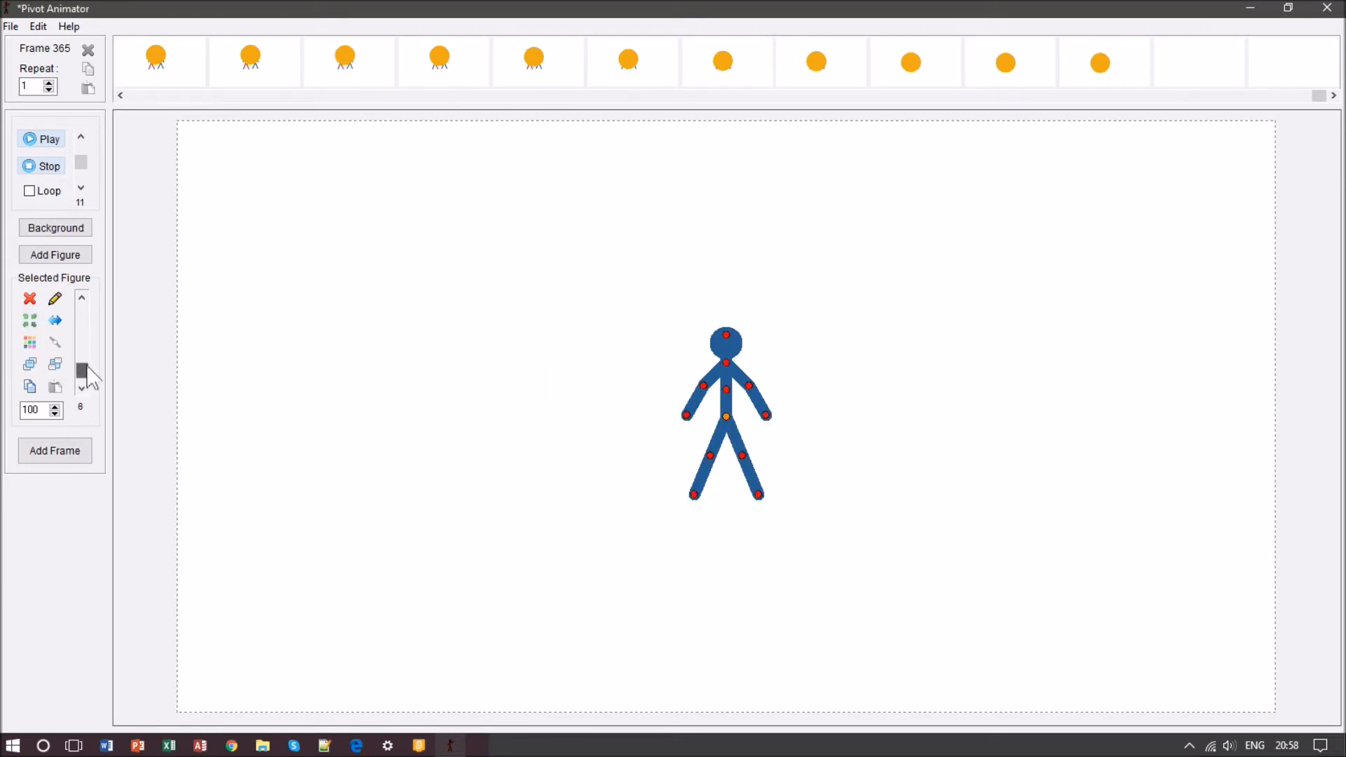
pyautogui.moveTo(88, 367); pyautogui.dragTo(86, 312)
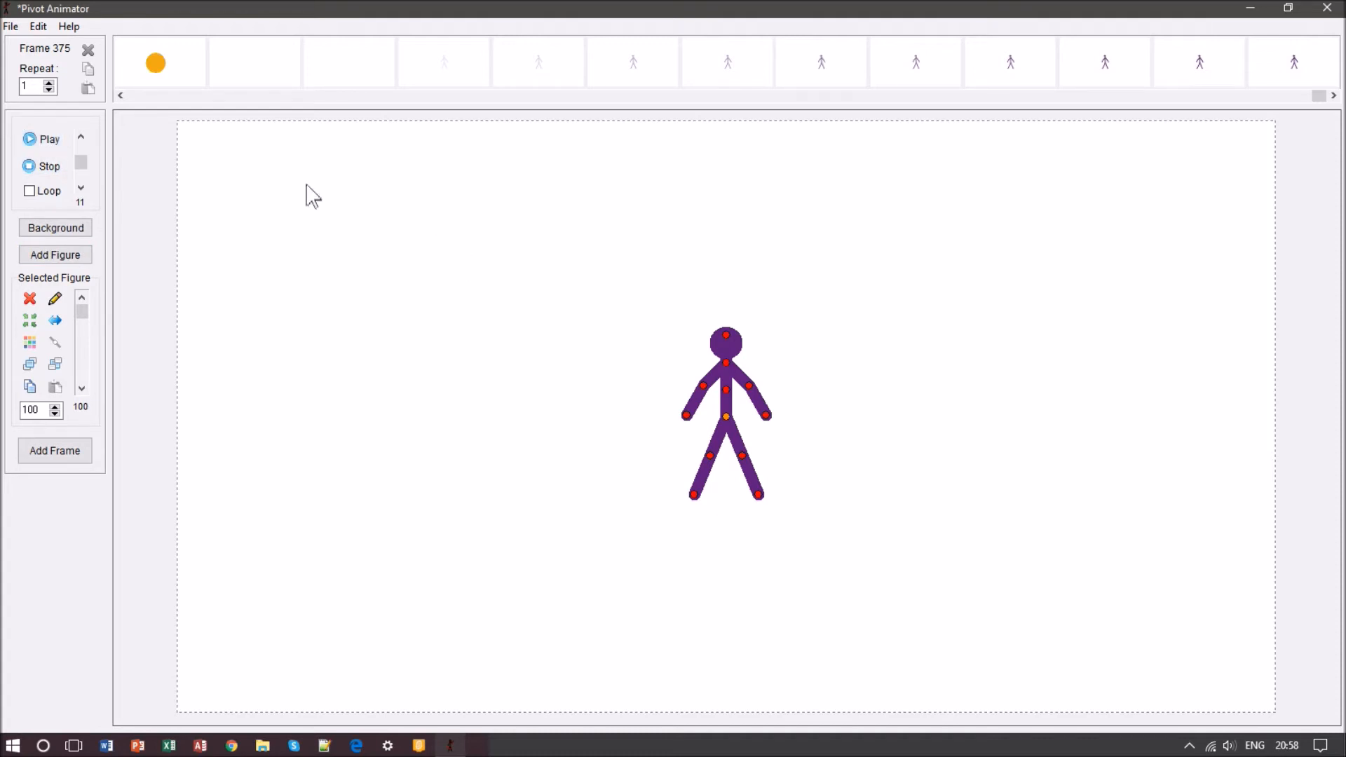
# Play the animation, and start exporting it to the animations folder with AVI Video (*.avi) as the file type.
pyautogui.click(43, 139)
pyautogui.click(10, 28)
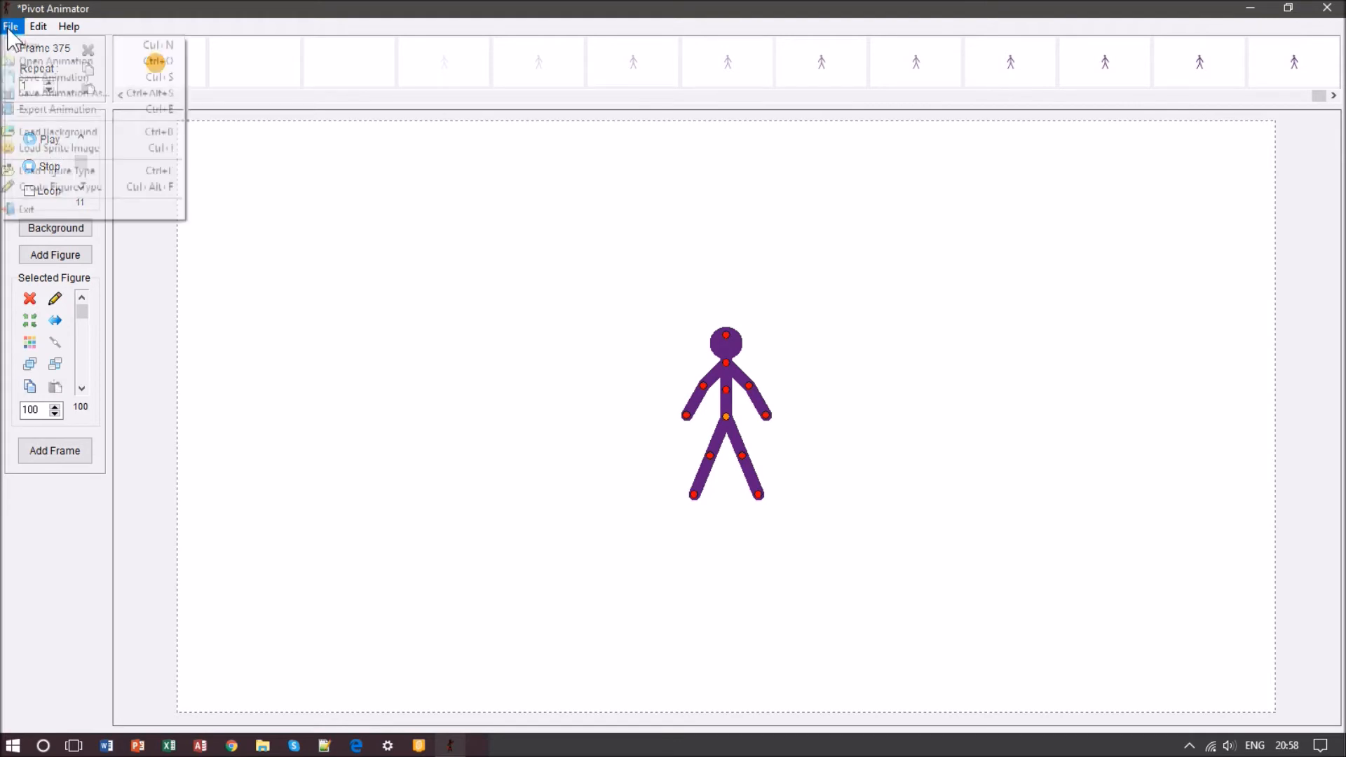
pyautogui.click(68, 110)
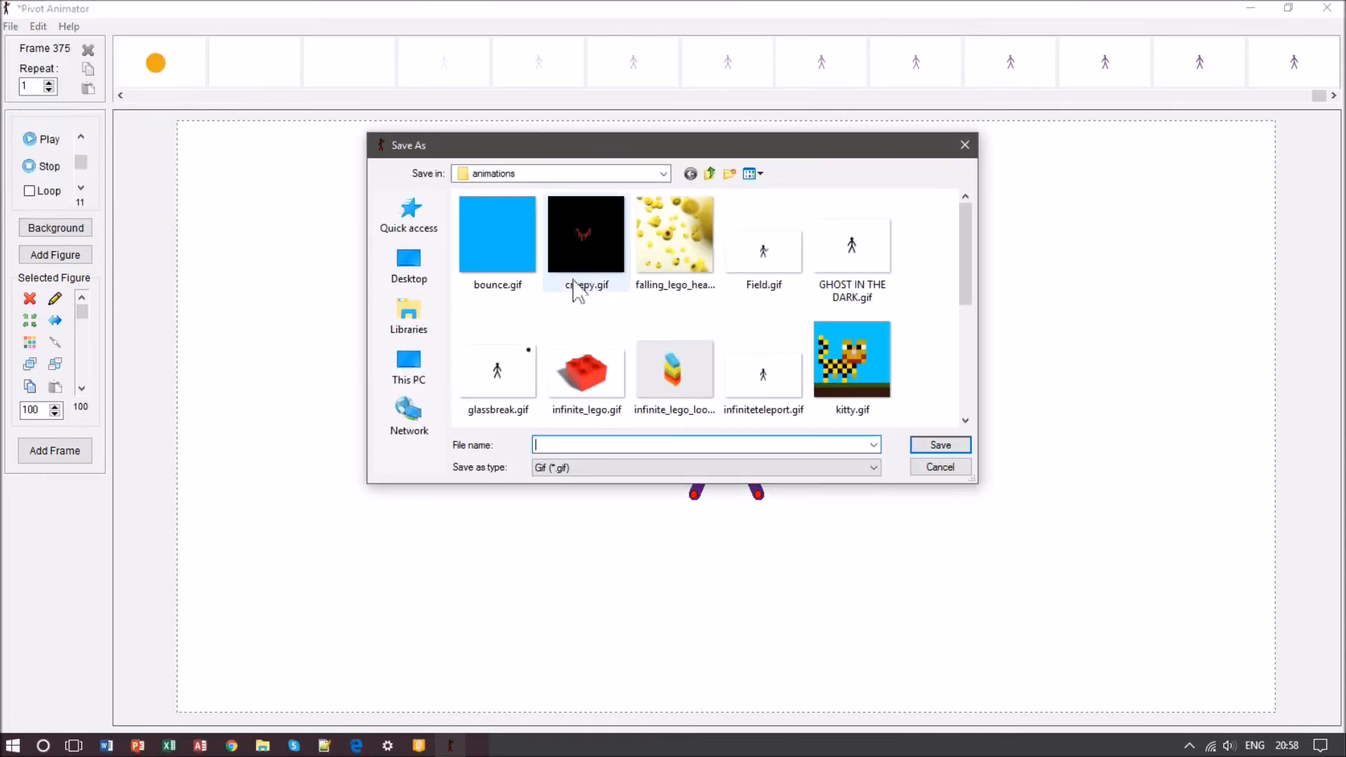
pyautogui.scroll(-5, 561, 295)
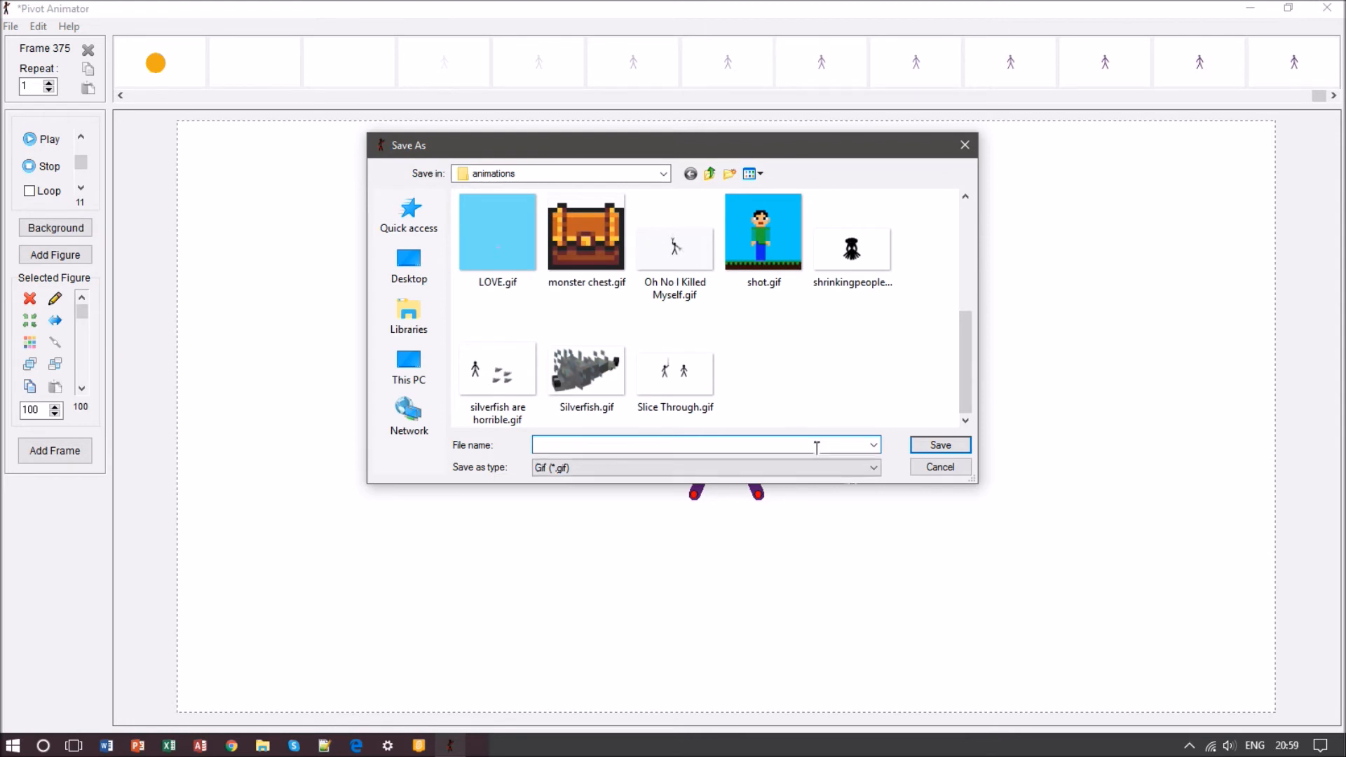
pyautogui.click(856, 468)
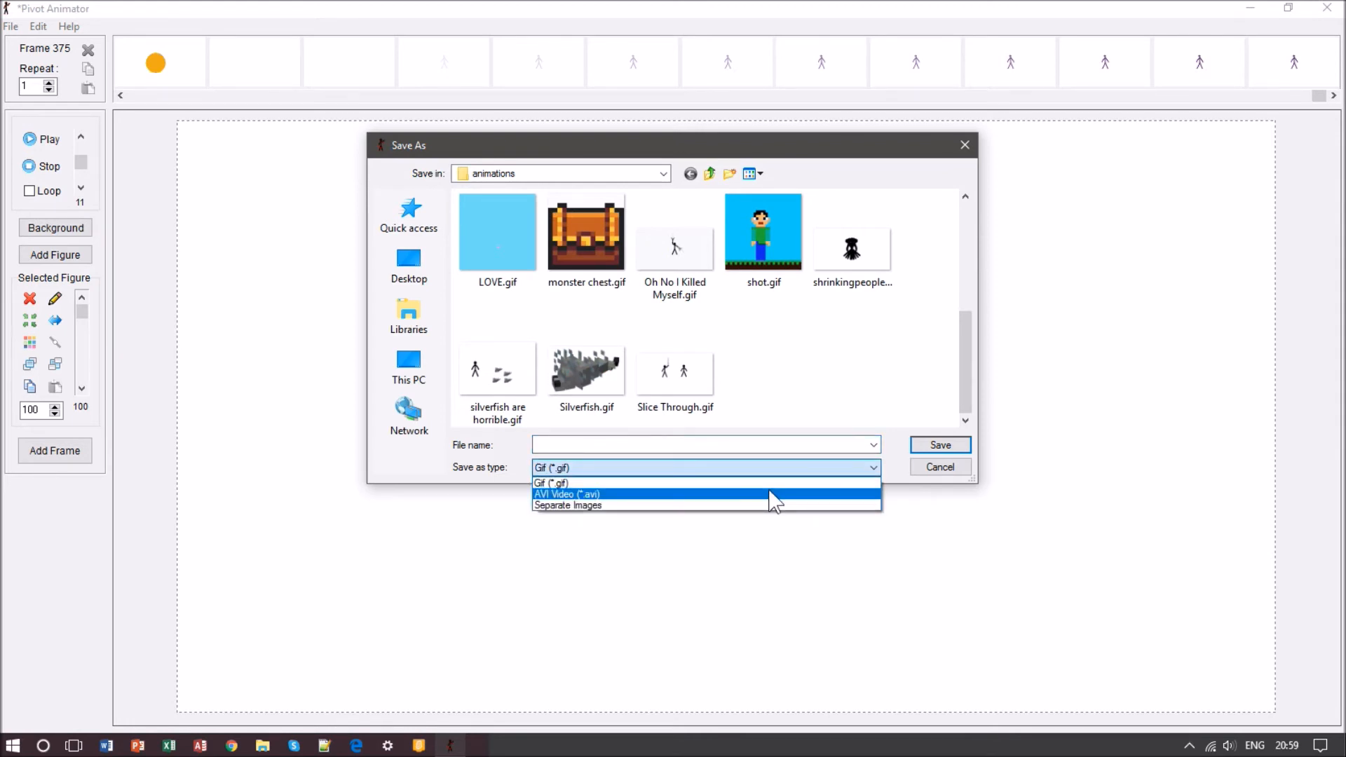
pyautogui.click(771, 495)
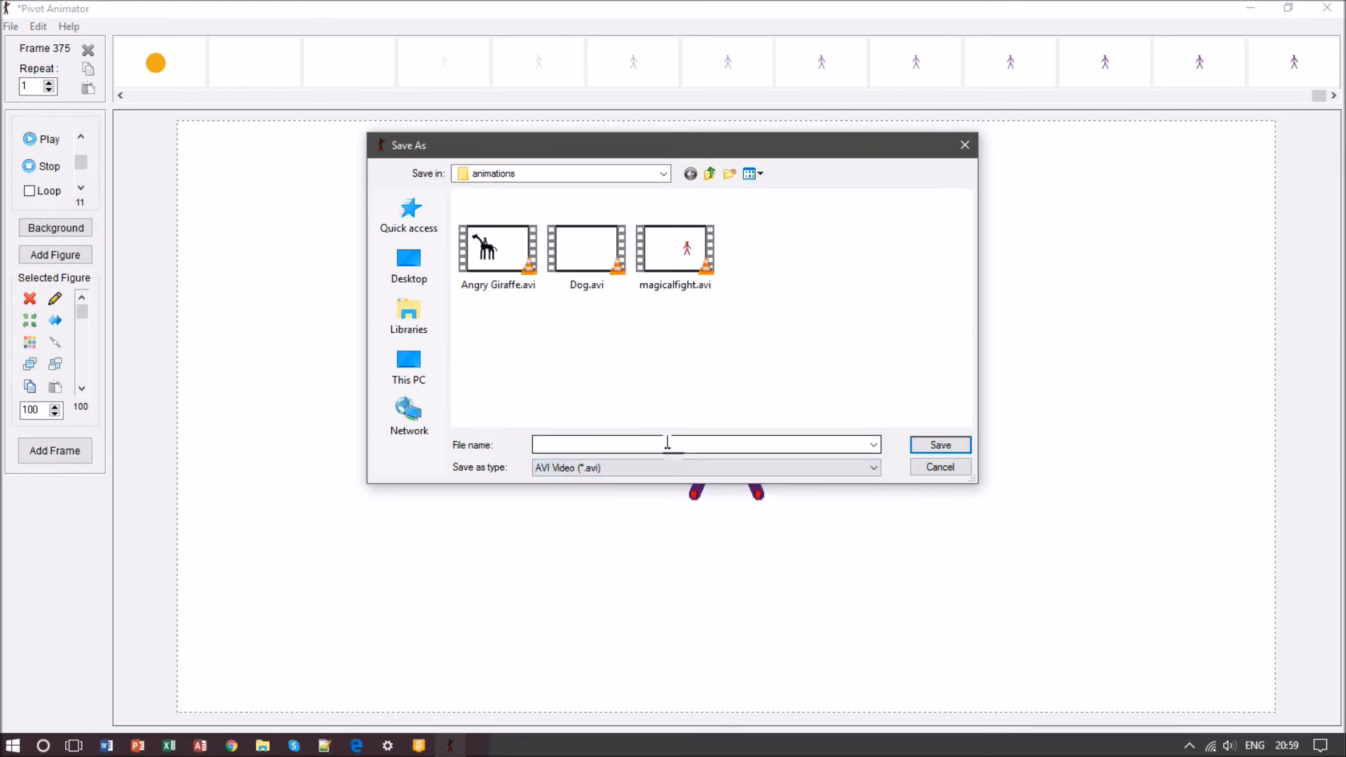
pyautogui.click(668, 443)
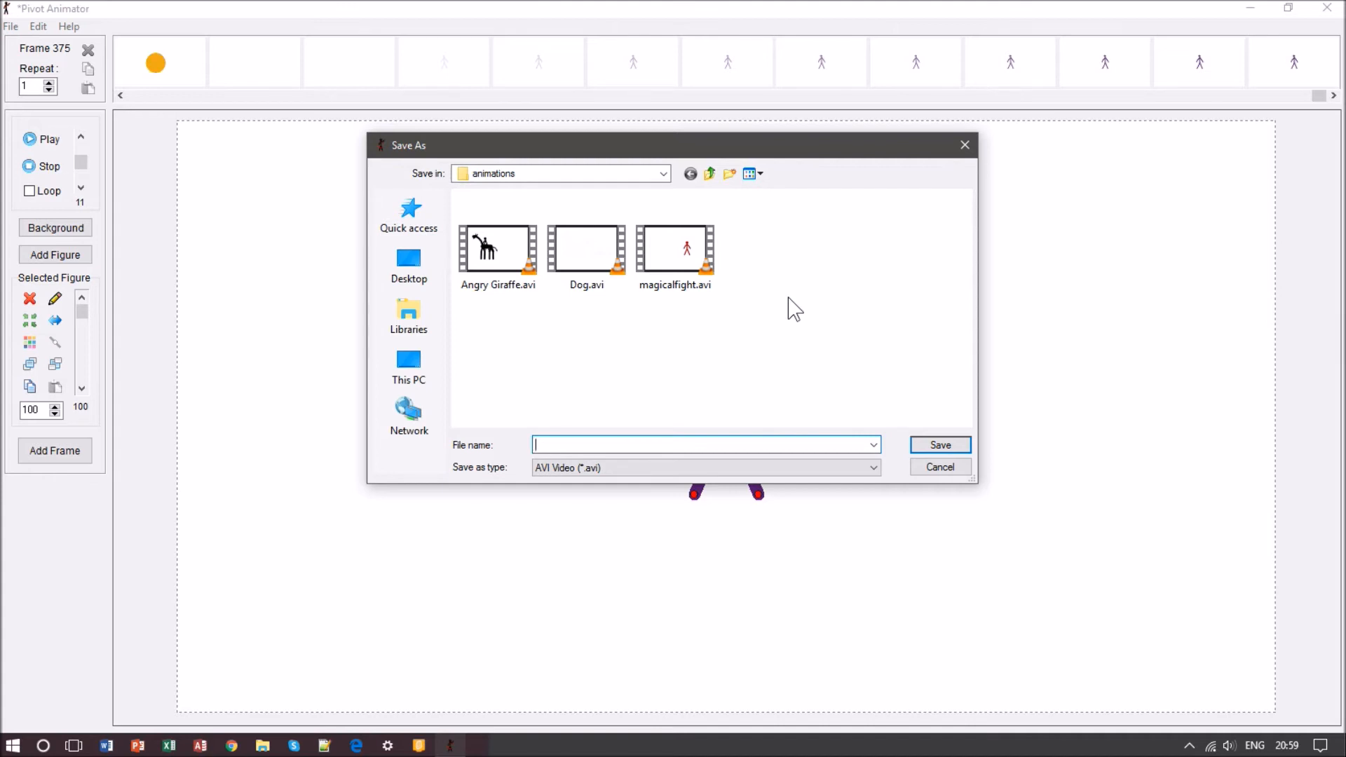
# Name the video export PowerOfFriendship_avi and save it to the animations folder.
pyautogui.write('Pwei')
pyautogui.press('BackSpace')
pyautogui.press('BackSpace')
pyautogui.press('BackSpace')
pyautogui.write('owi')
pyautogui.write('erOf')
pyautogui.write('f')
pyautogui.press('BackSpace')
pyautogui.write('Frien')
pyautogui.write('dship')
pyautogui.write('_u')
pyautogui.write('vi')
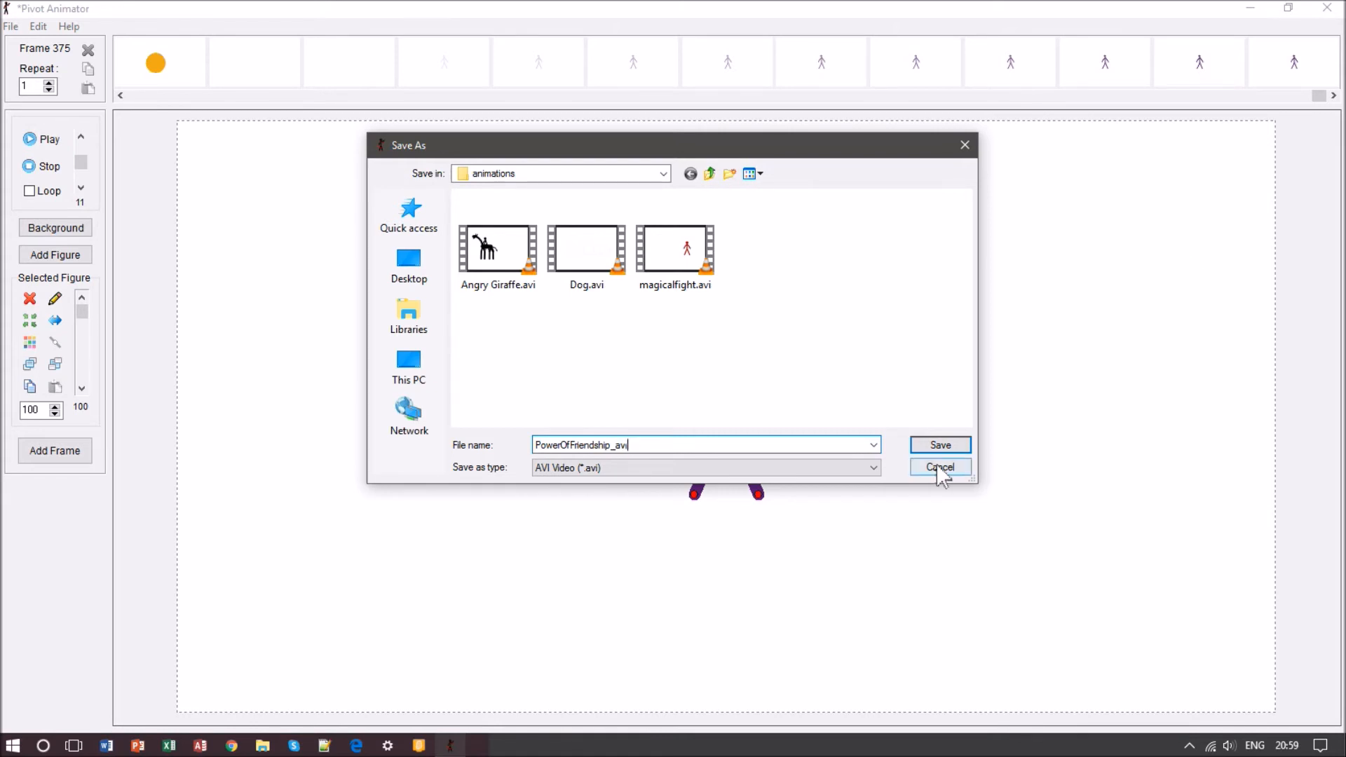
pyautogui.click(940, 444)
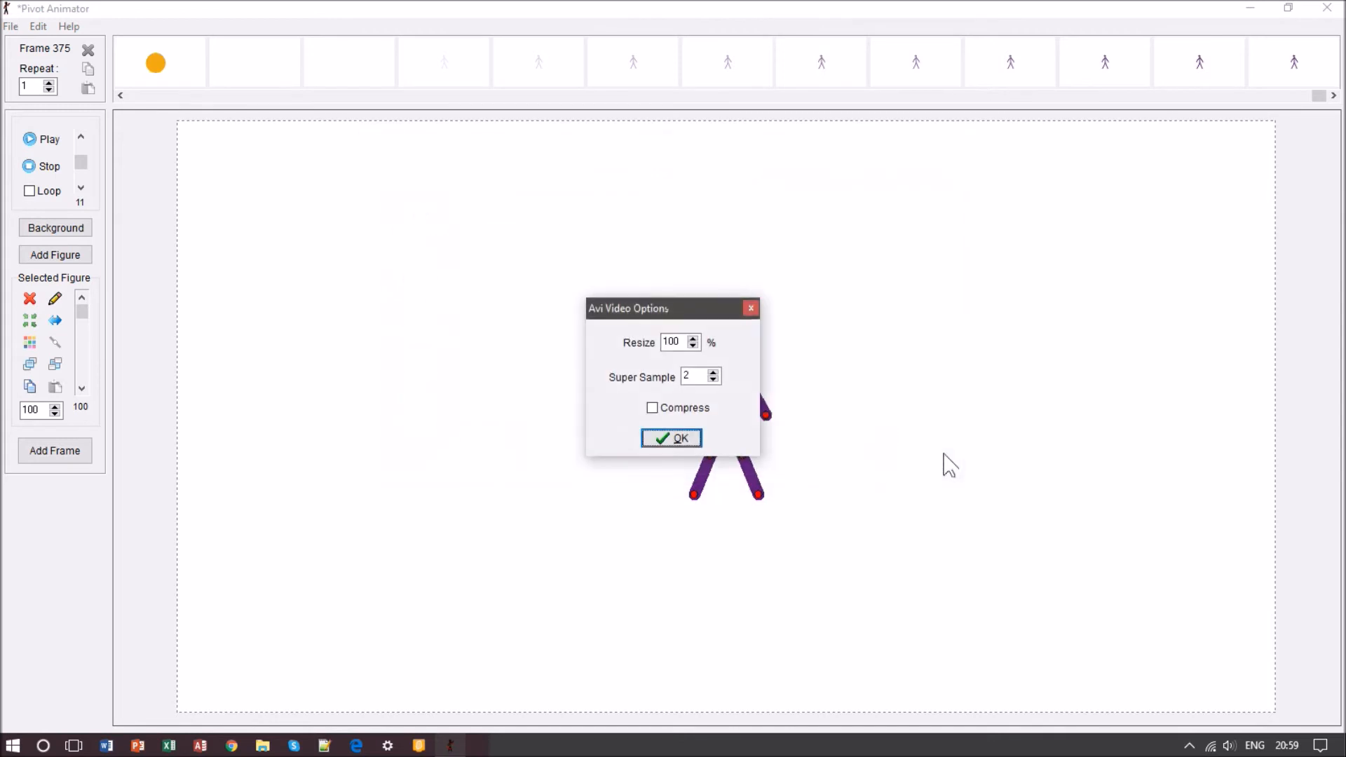
# Adjust the compression and super sample settings in the AVI video options and run the export.
pyautogui.click(687, 375)
pyautogui.click(727, 411)
pyautogui.click(654, 410)
pyautogui.click(713, 372)
pyautogui.click(714, 372)
pyautogui.click(664, 440)
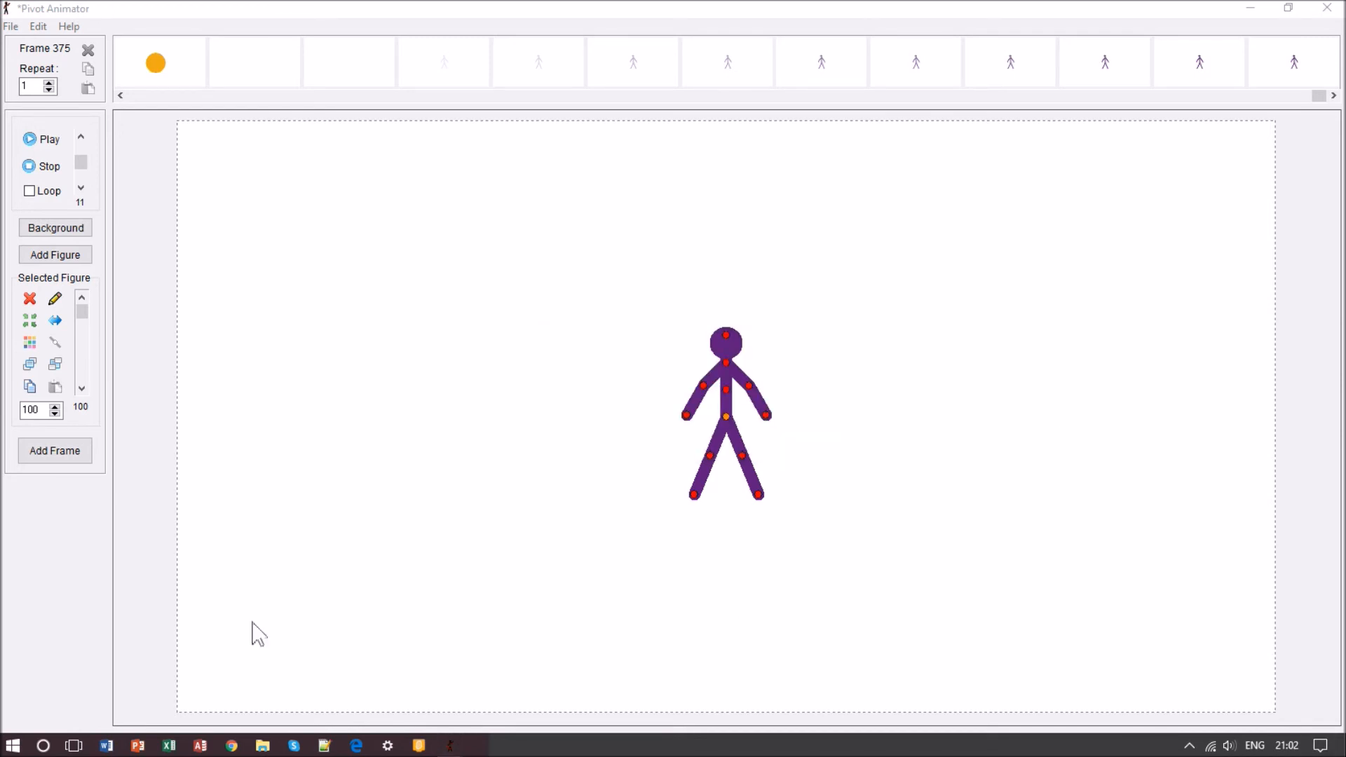
# Switch to File Explorer, find PowerOfFriendship_avi.avi in the animations folder, watch it in VLC media player and close the player.
pyautogui.click(270, 752)
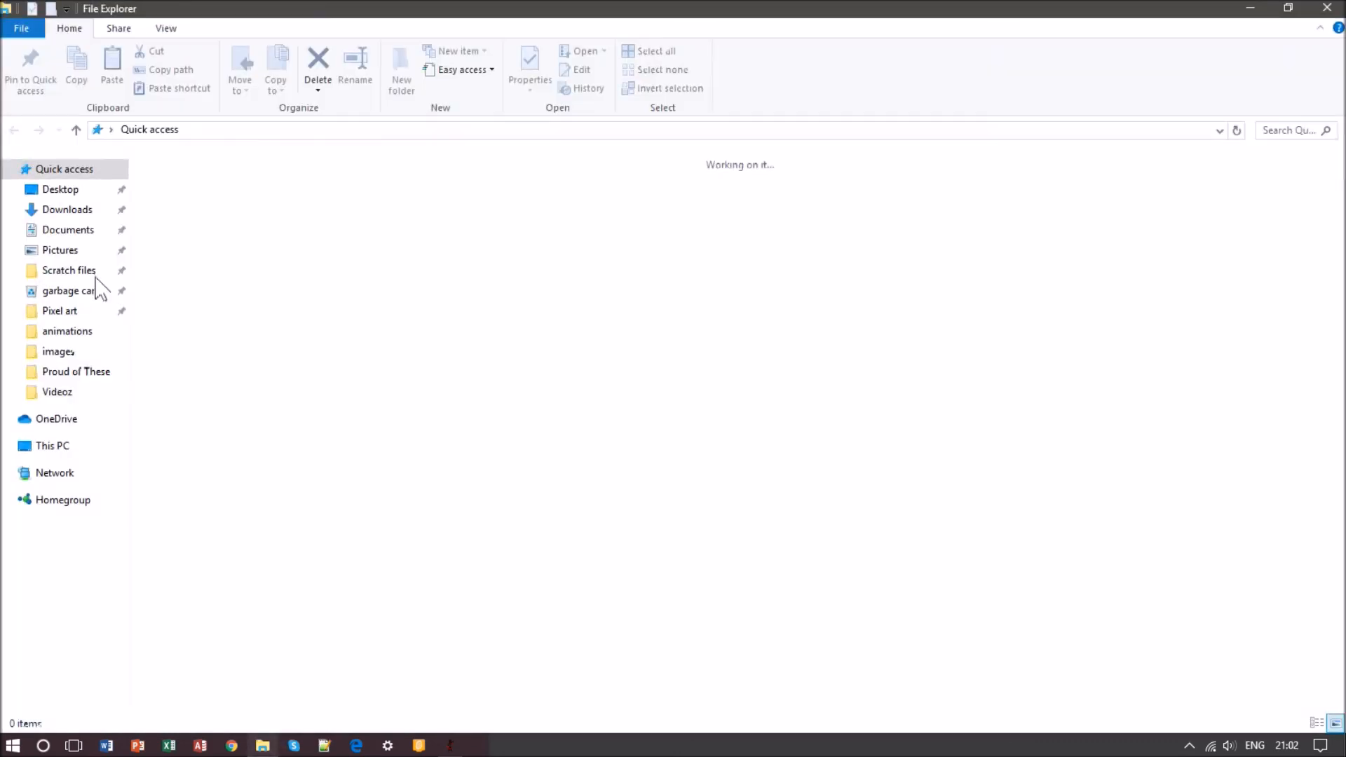
pyautogui.click(95, 397)
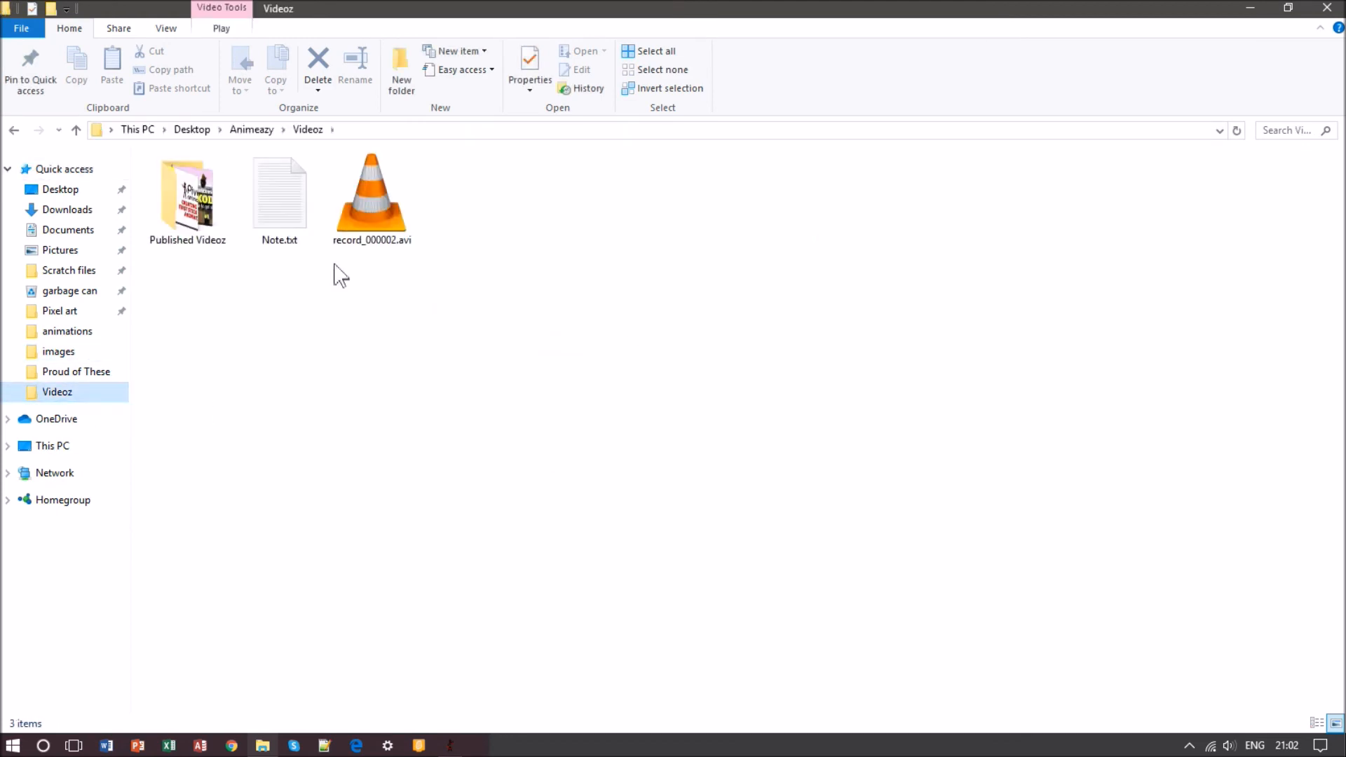
pyautogui.click(59, 352)
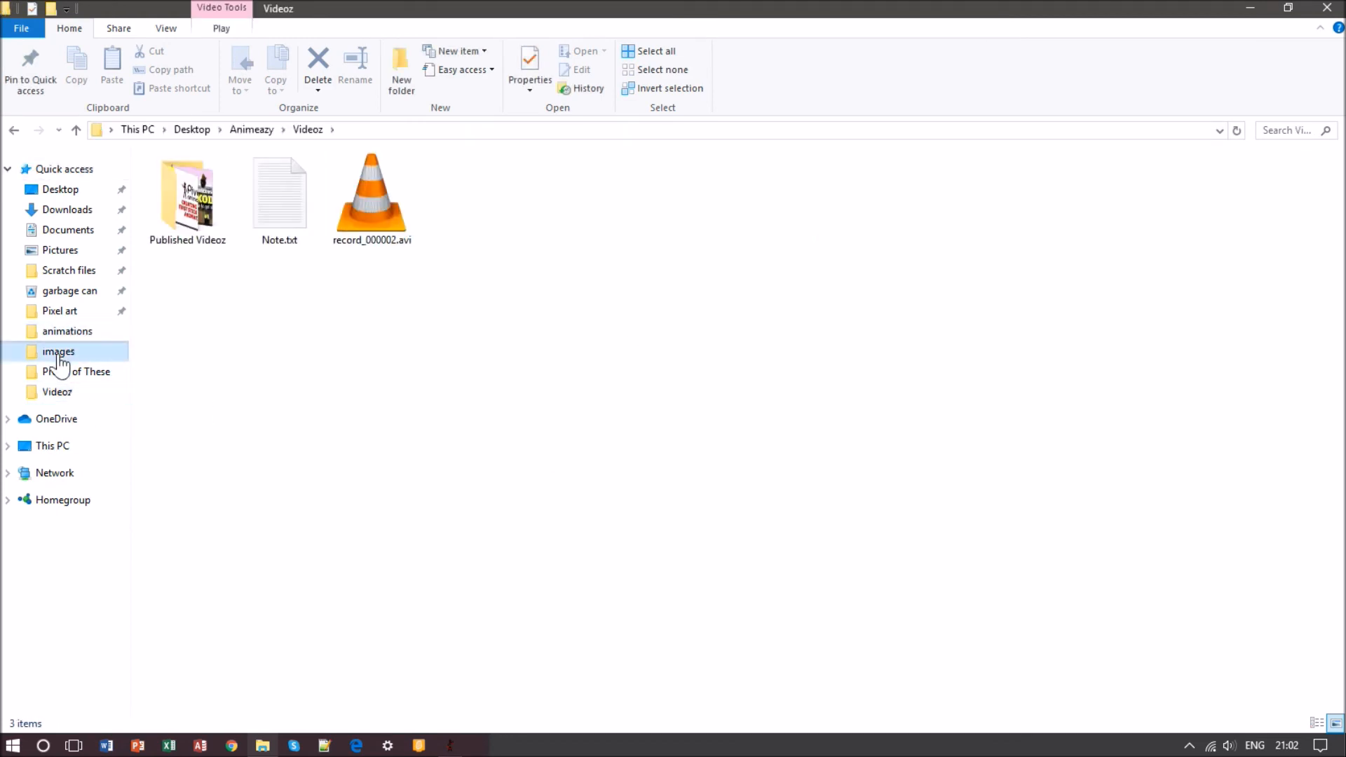
pyautogui.click(91, 316)
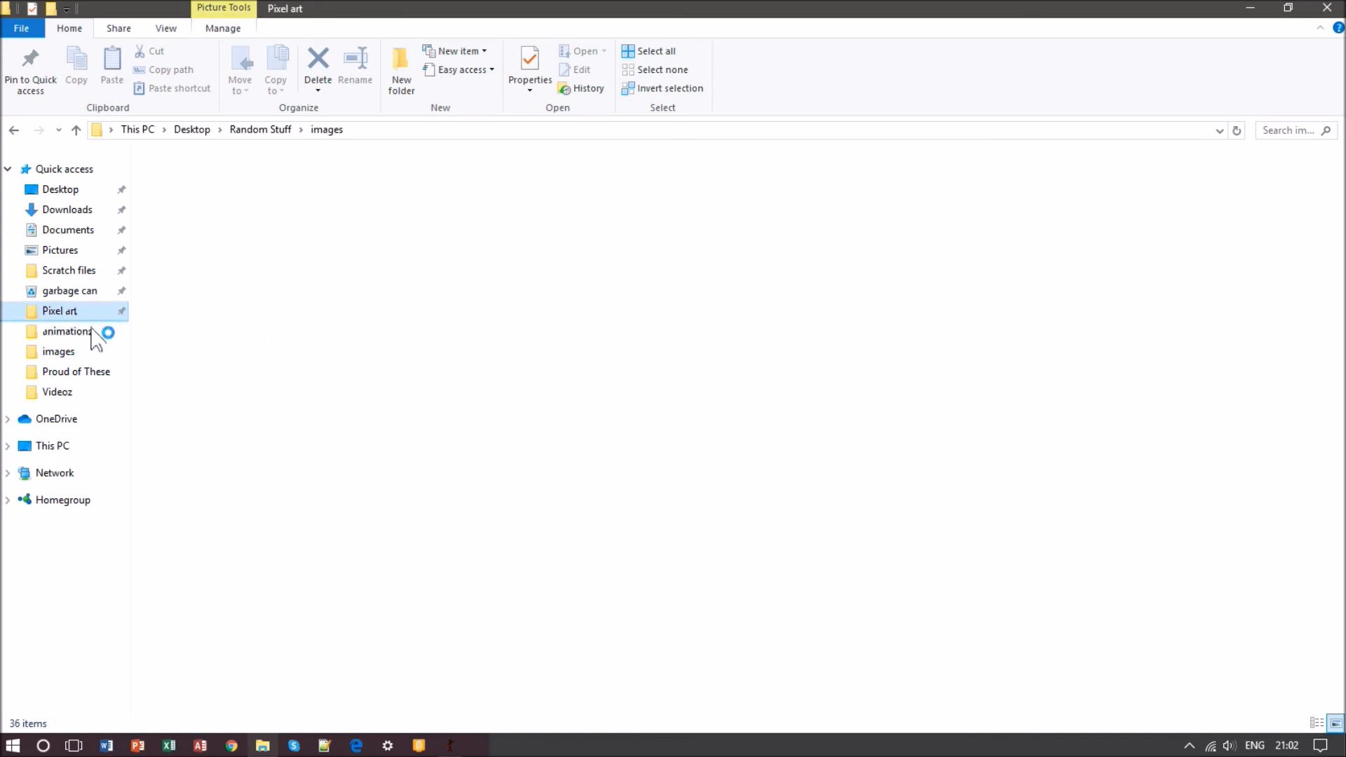
pyautogui.click(97, 332)
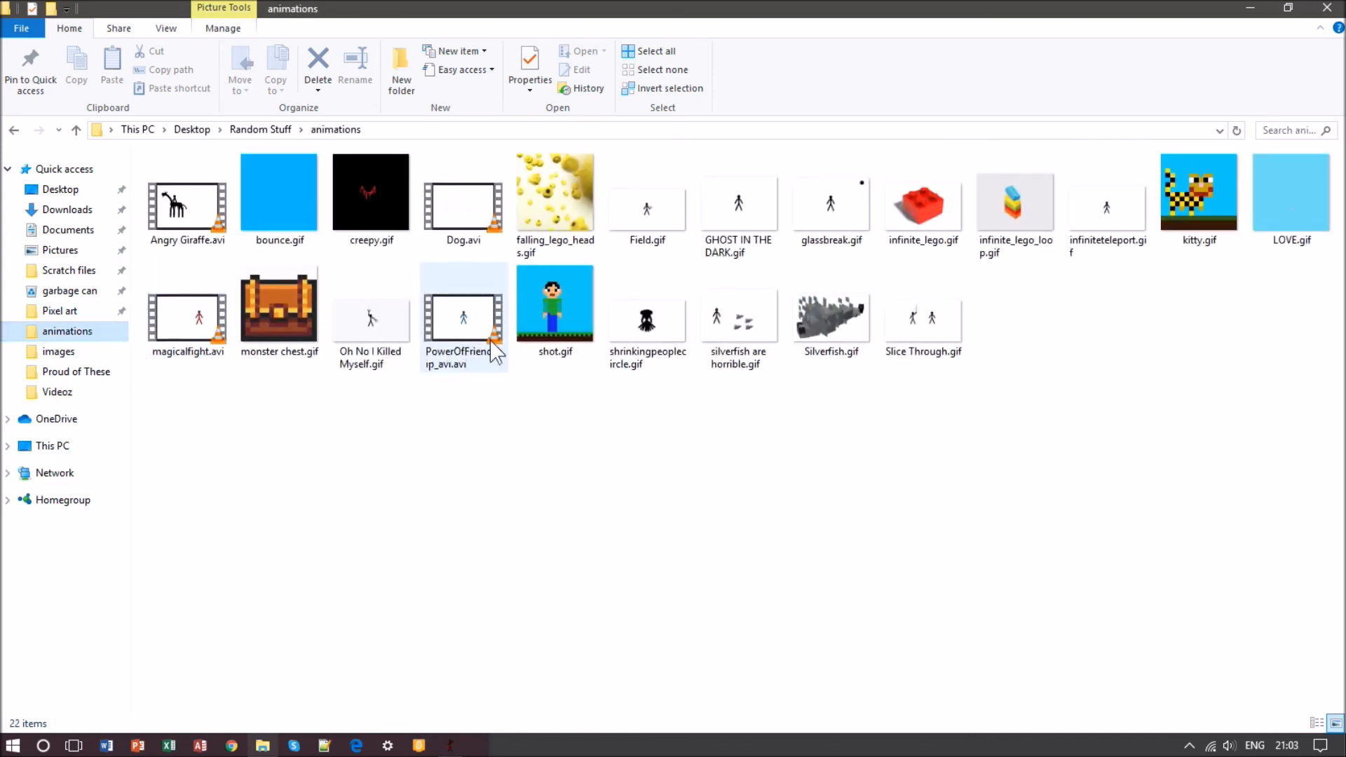
pyautogui.click(491, 342)
pyautogui.doubleClick(496, 353)
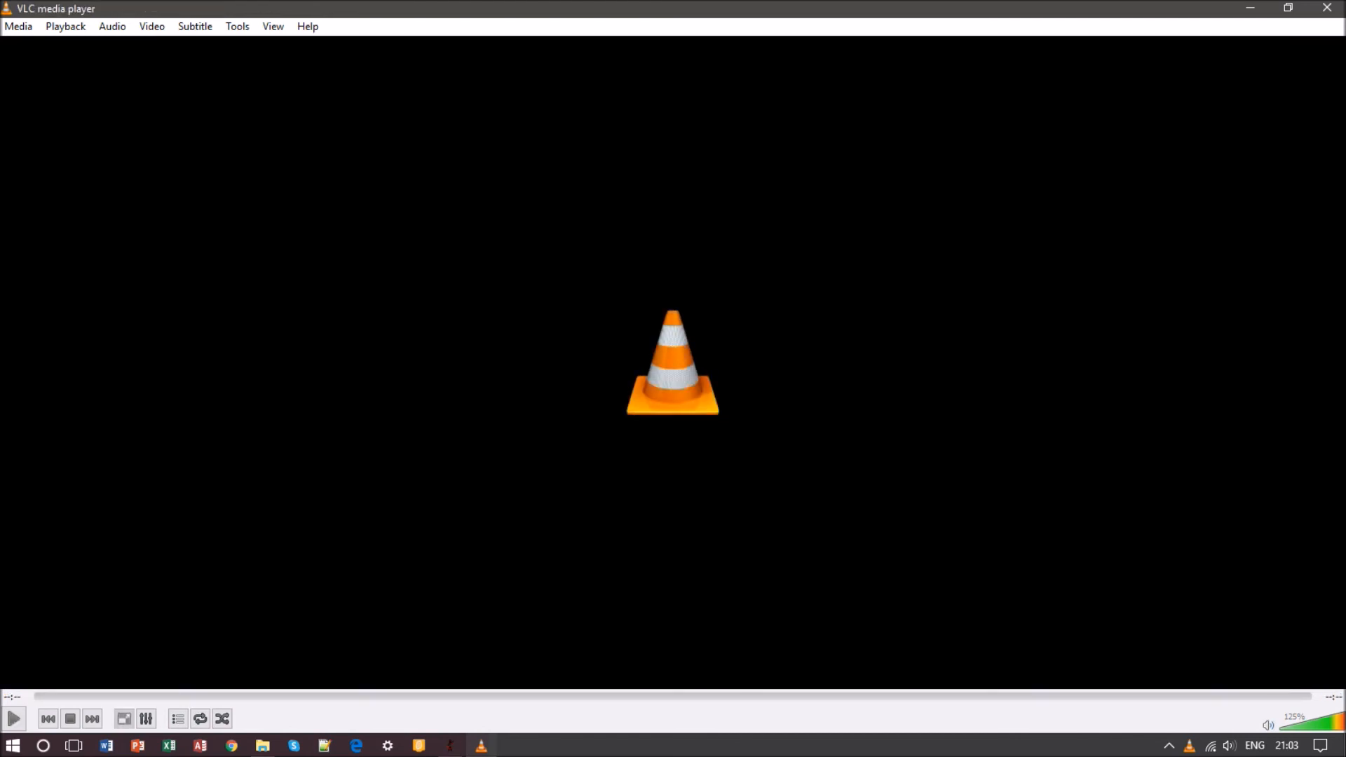
pyautogui.click(1329, 9)
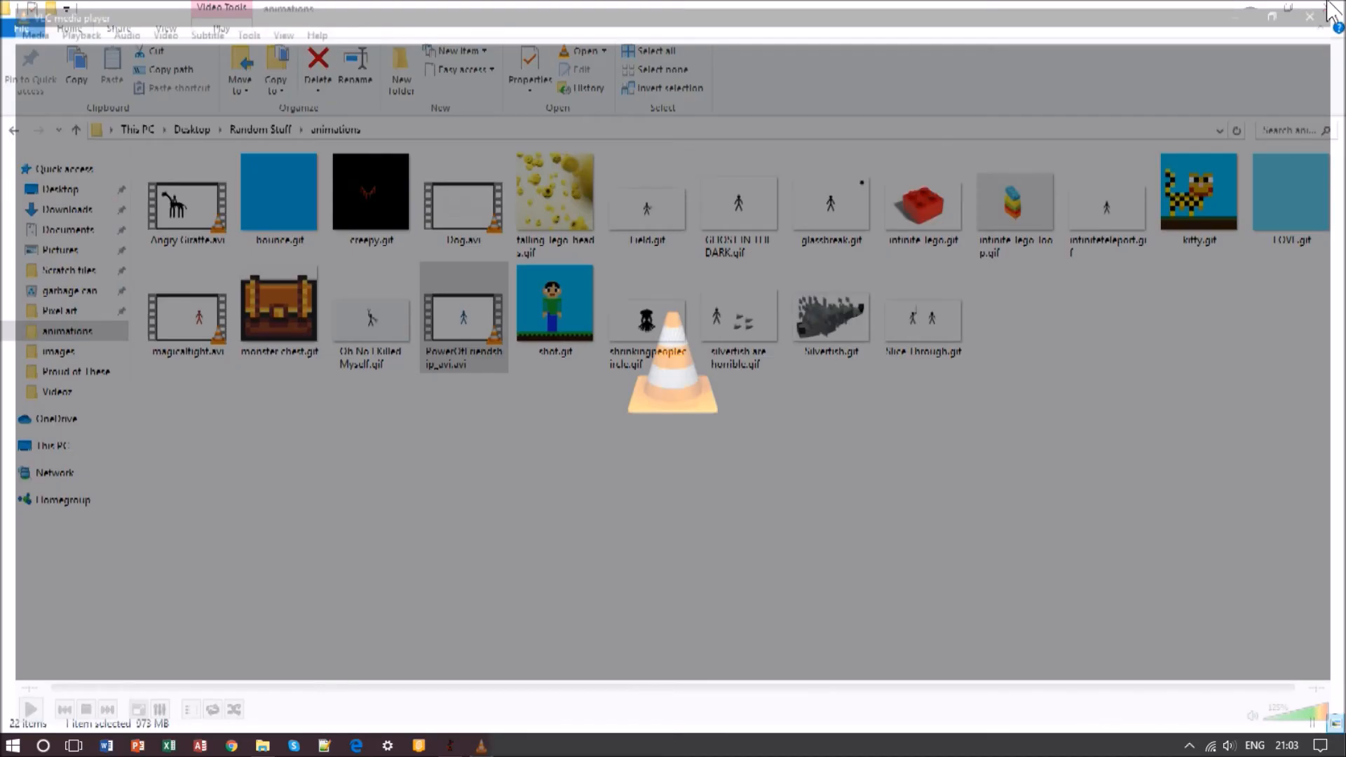
# Return to Pivot Animator and start another animation export with Gif (*.gif) as the file type.
pyautogui.click(450, 745)
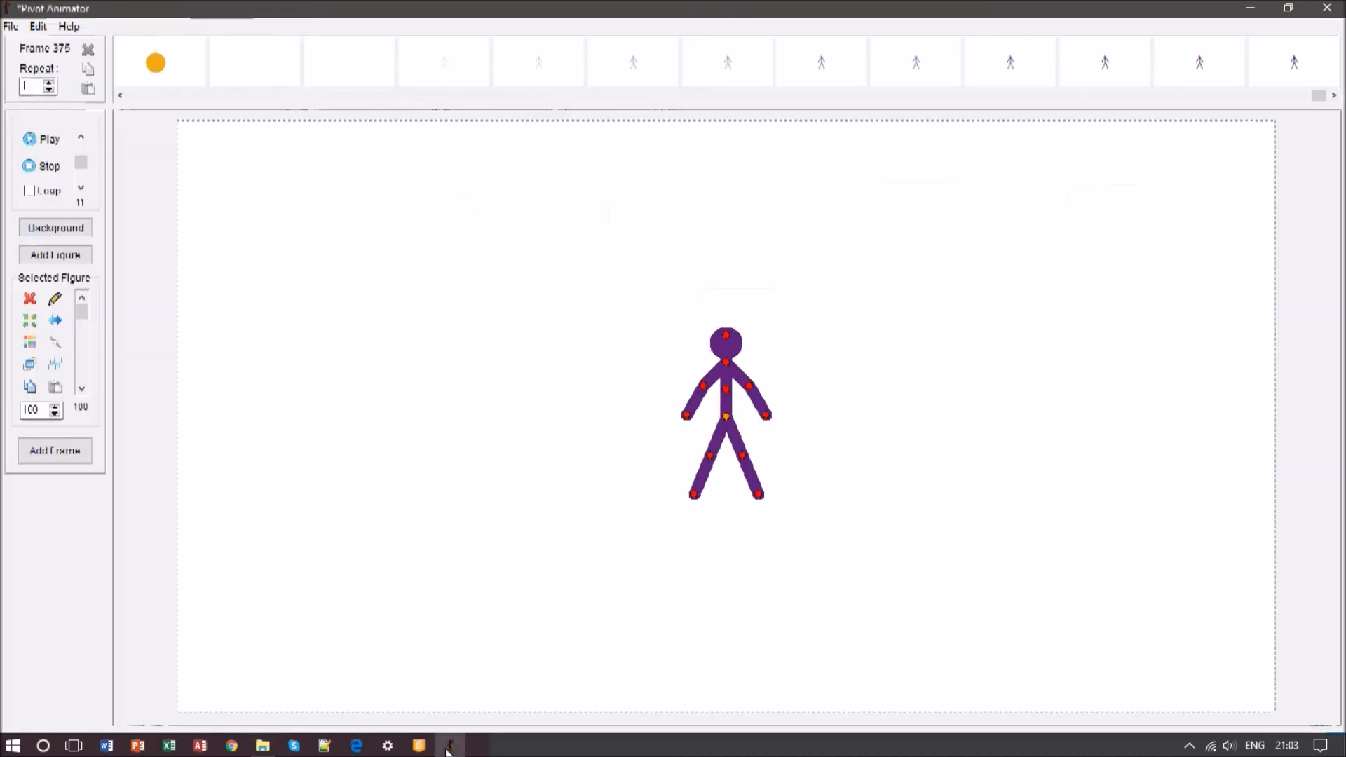
pyautogui.click(11, 27)
pyautogui.click(65, 109)
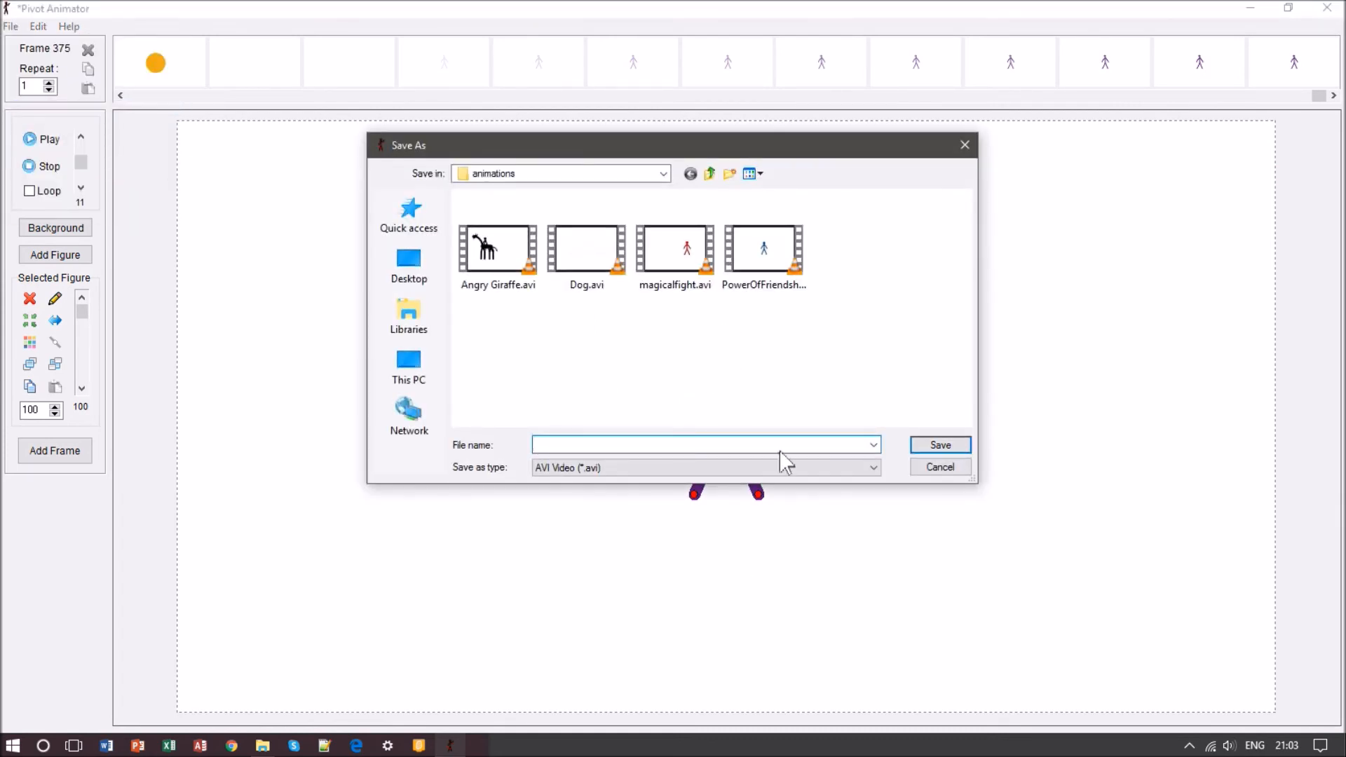
pyautogui.click(810, 468)
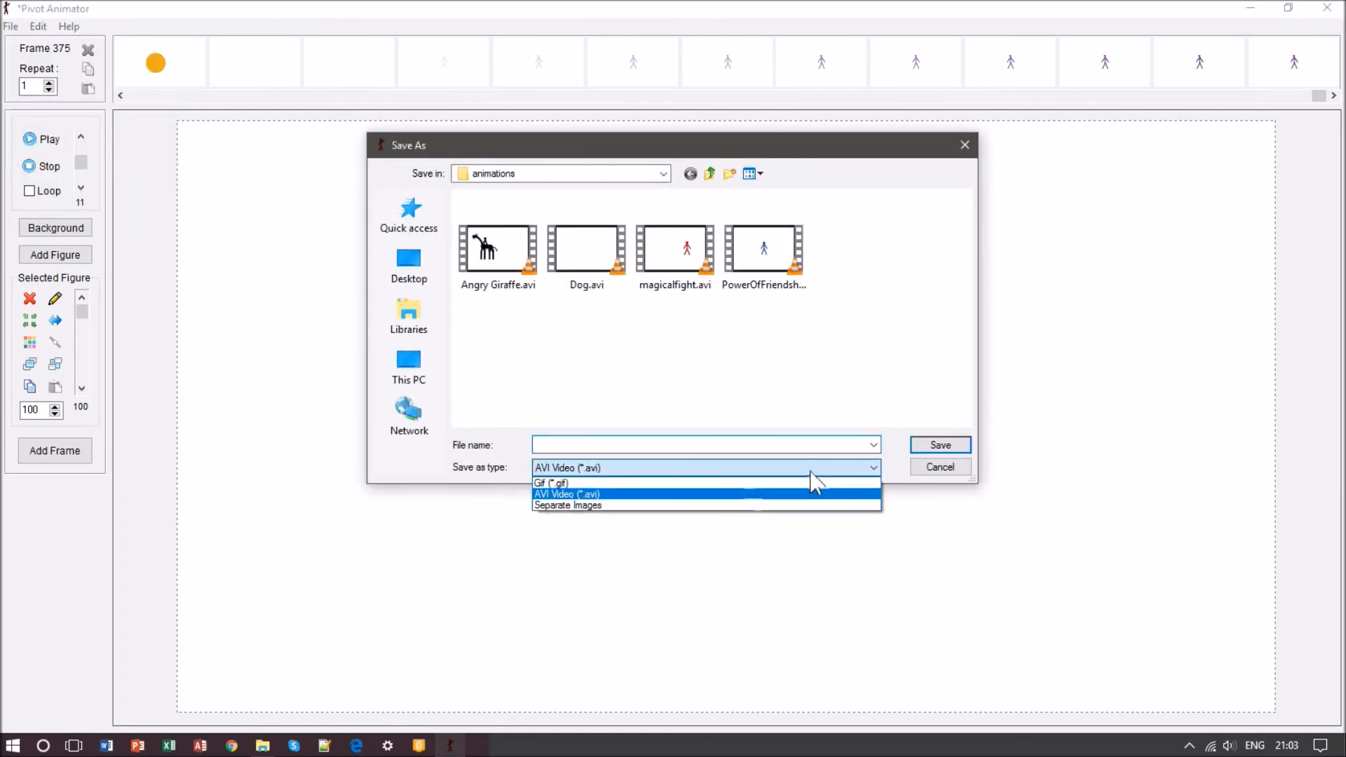
pyautogui.click(748, 484)
pyautogui.click(743, 468)
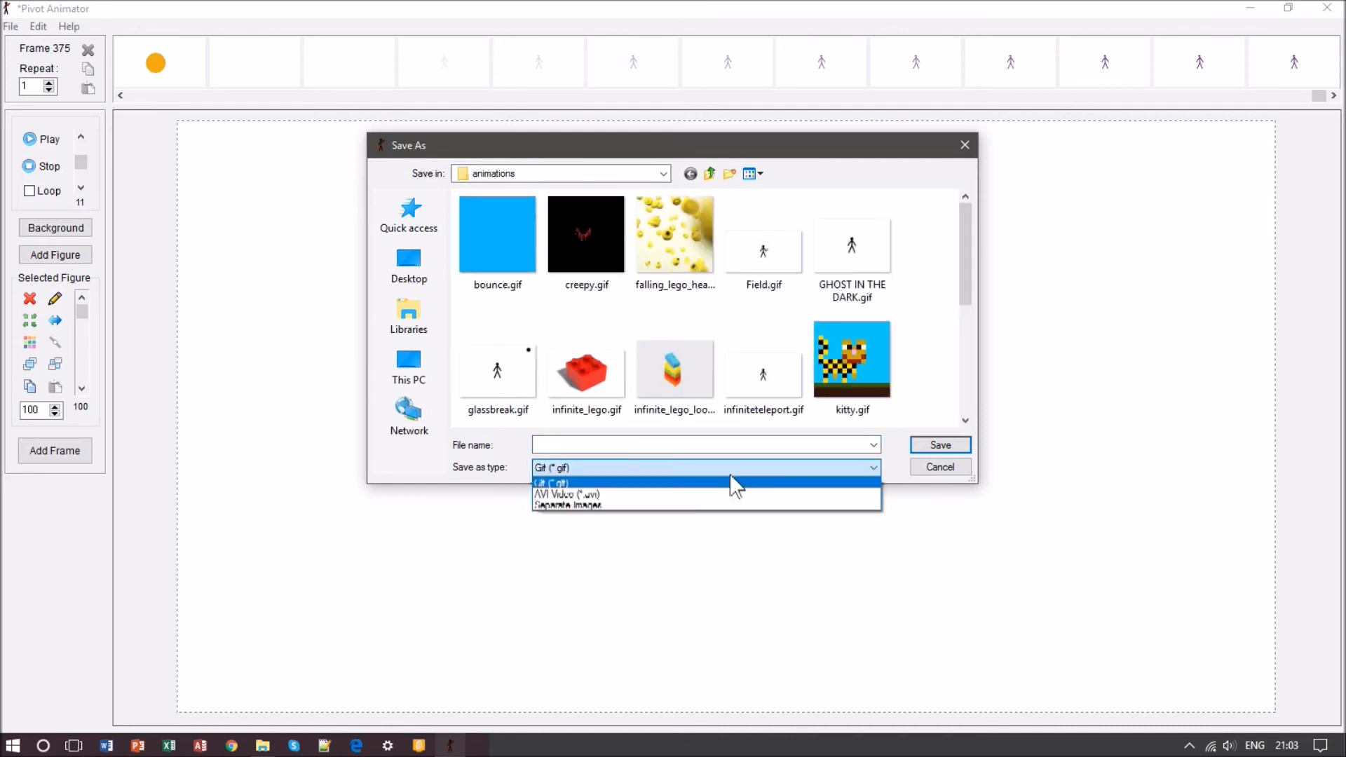
pyautogui.click(748, 476)
pyautogui.click(753, 444)
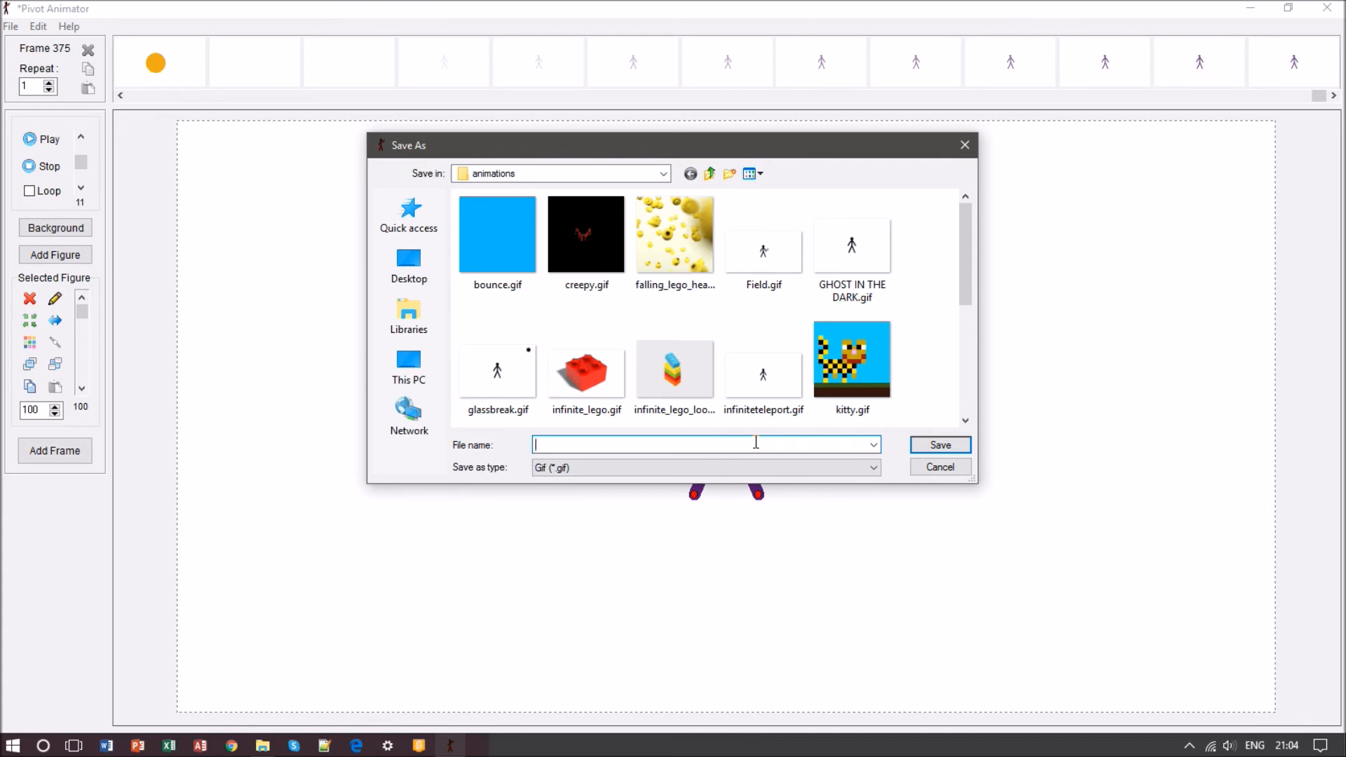
# Name the GIF file and export it at 100% size with a super sample of 4.
pyautogui.write('PoerQ')
pyautogui.click(941, 446)
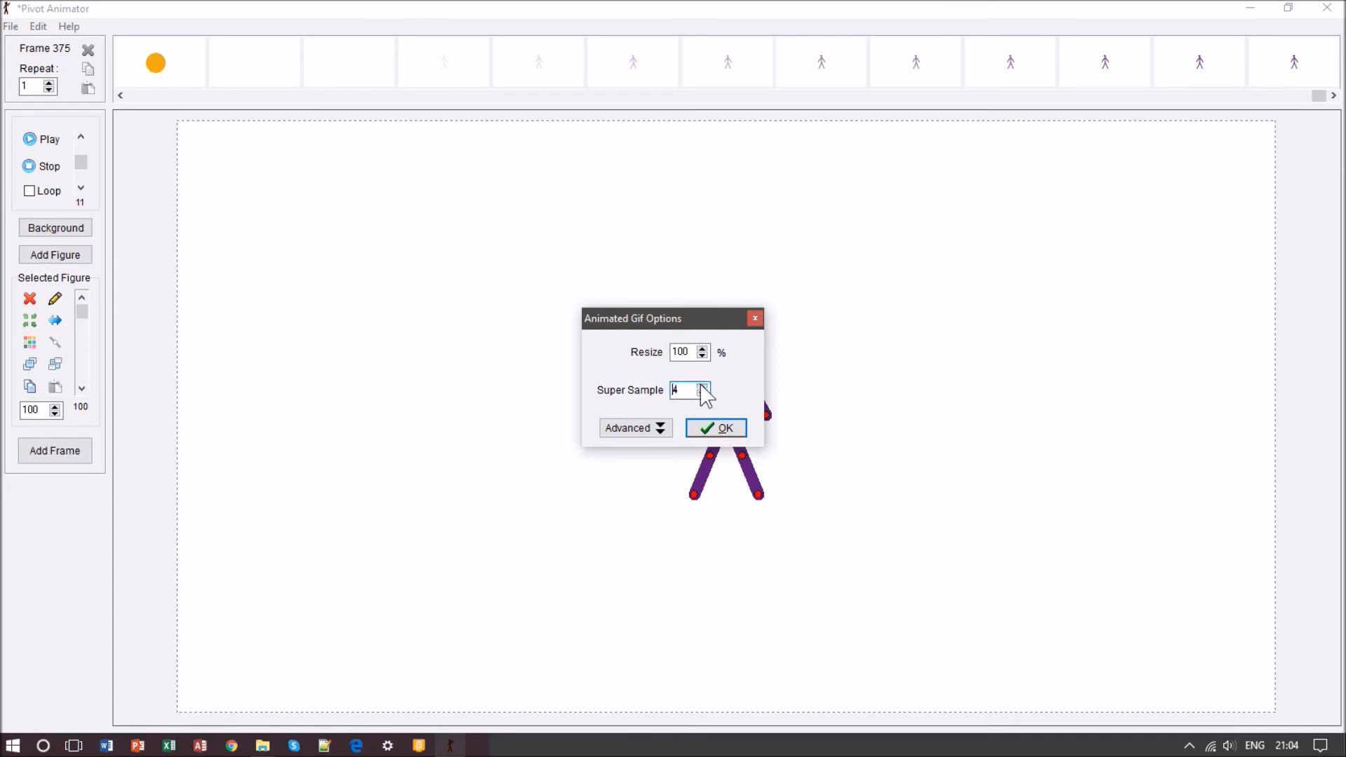
pyautogui.click(712, 428)
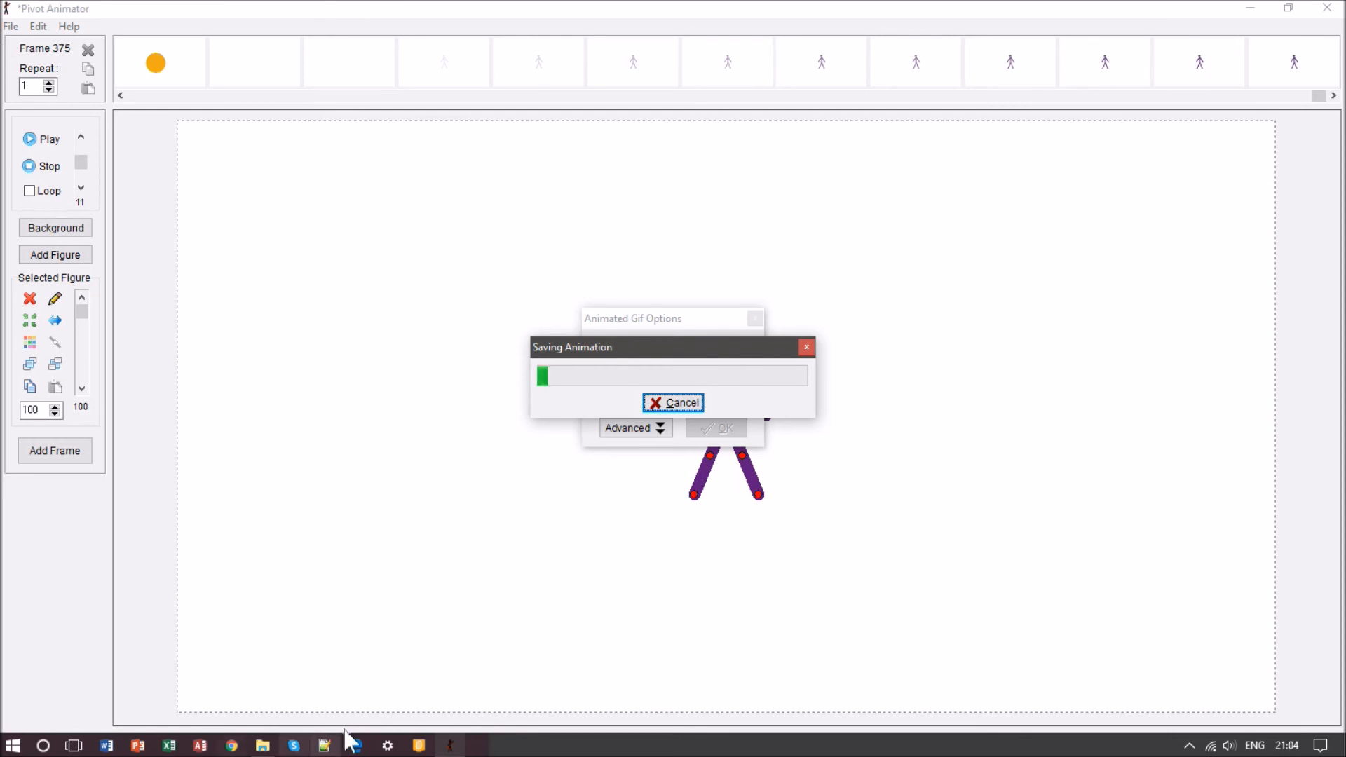
# Switch to File Explorer and view shrinkingpeoplecircle.gif and infiniteteleport.gif from the animations folder, closing each one.
pyautogui.click(267, 749)
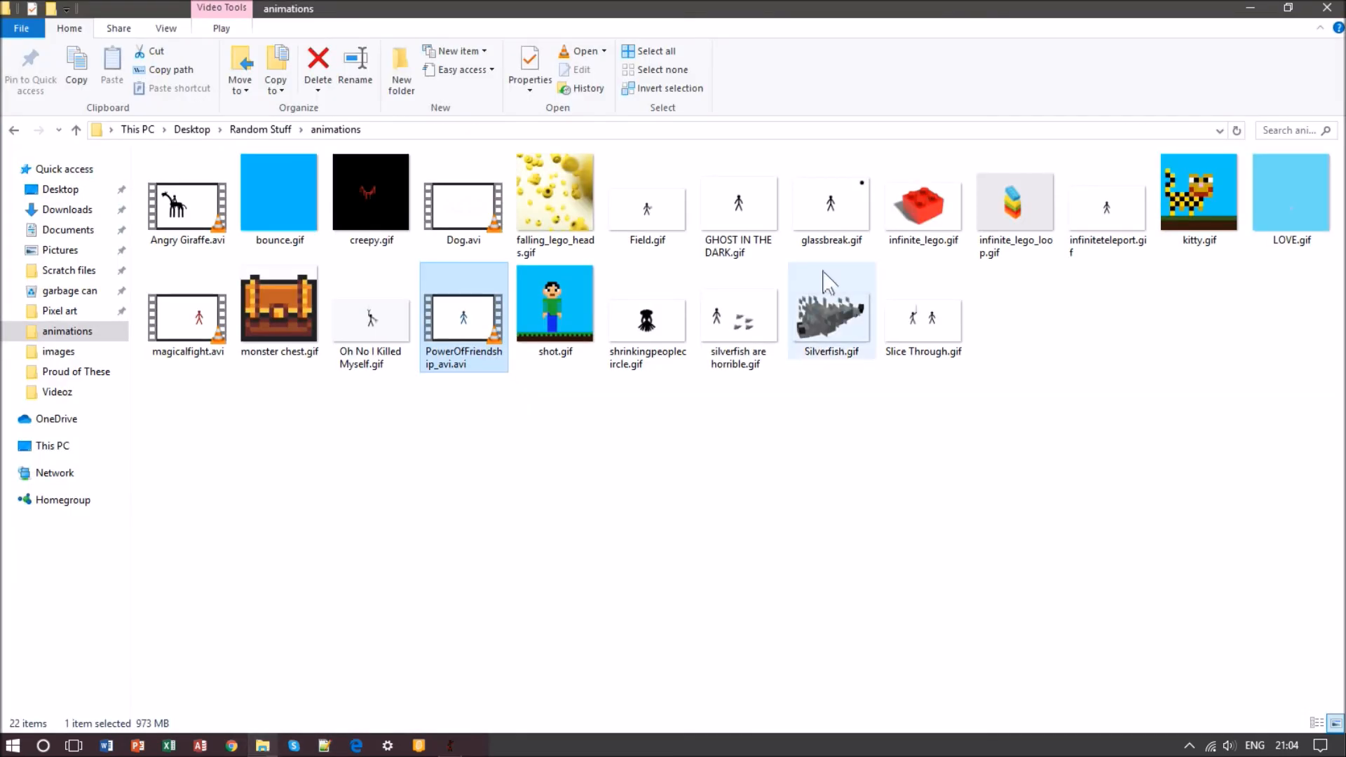
pyautogui.click(639, 368)
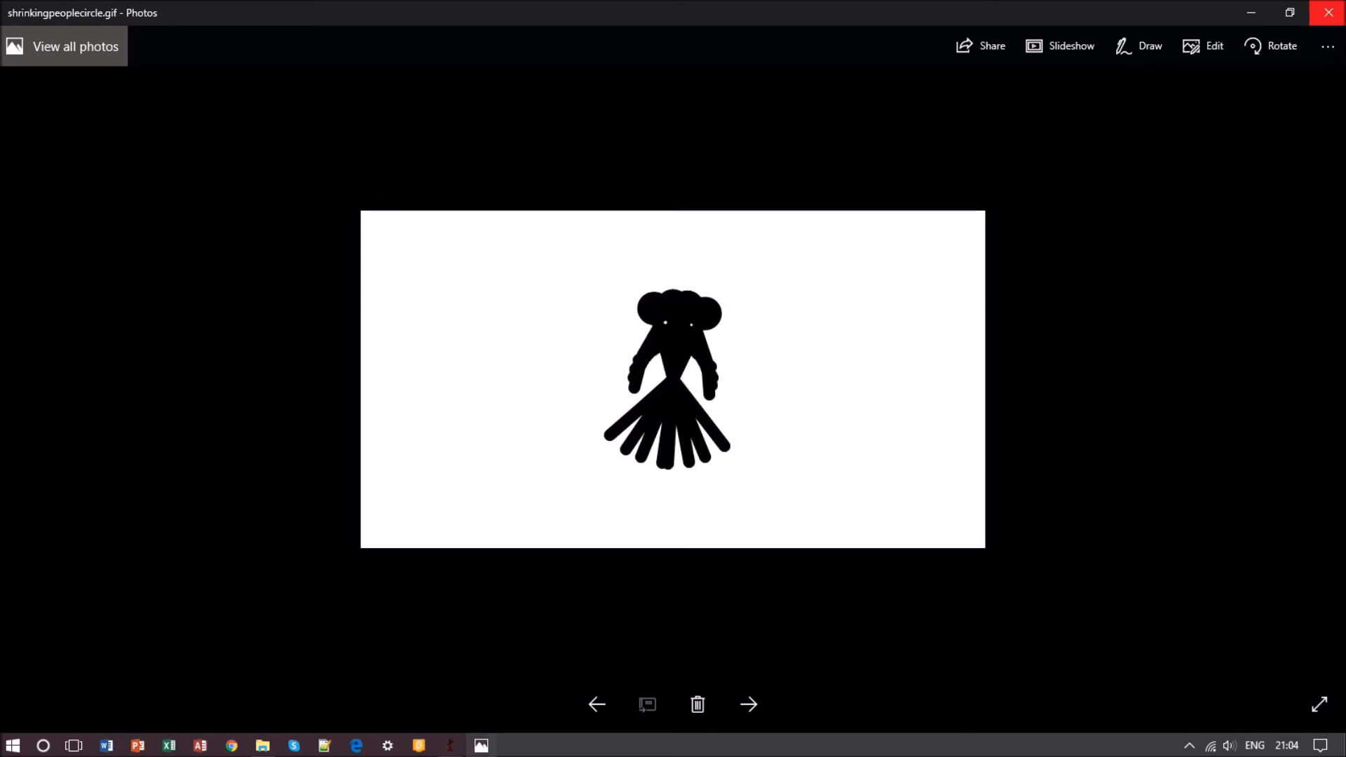
pyautogui.click(1329, 12)
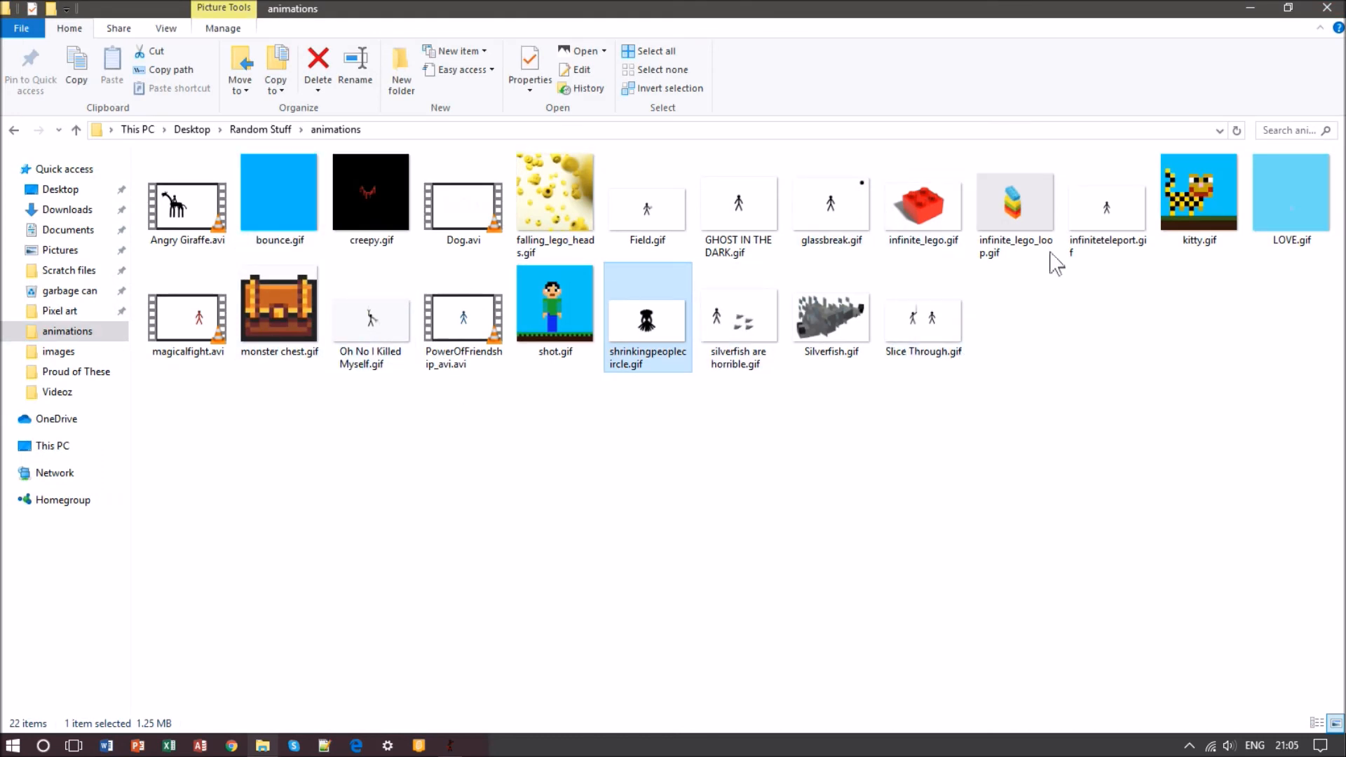
pyautogui.click(1136, 208)
pyautogui.doubleClick(1131, 199)
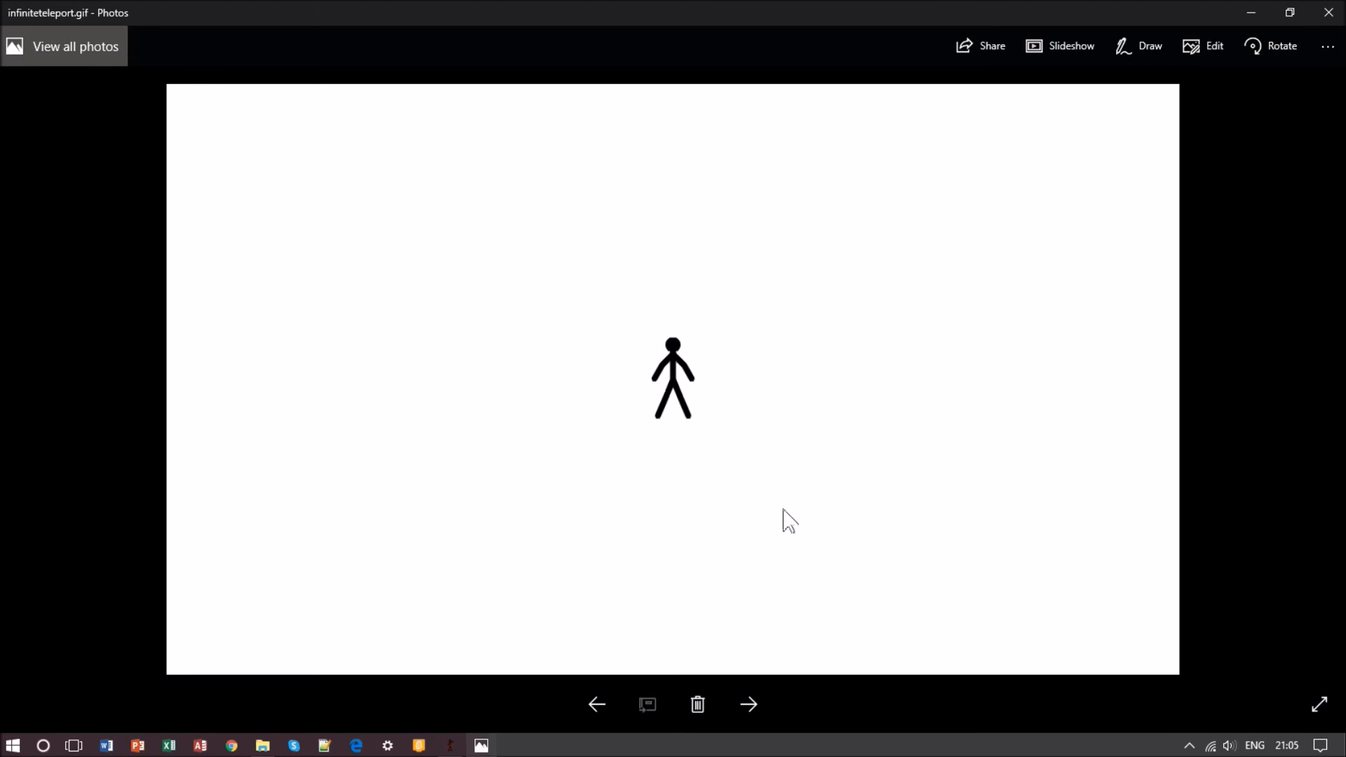
pyautogui.click(1329, 12)
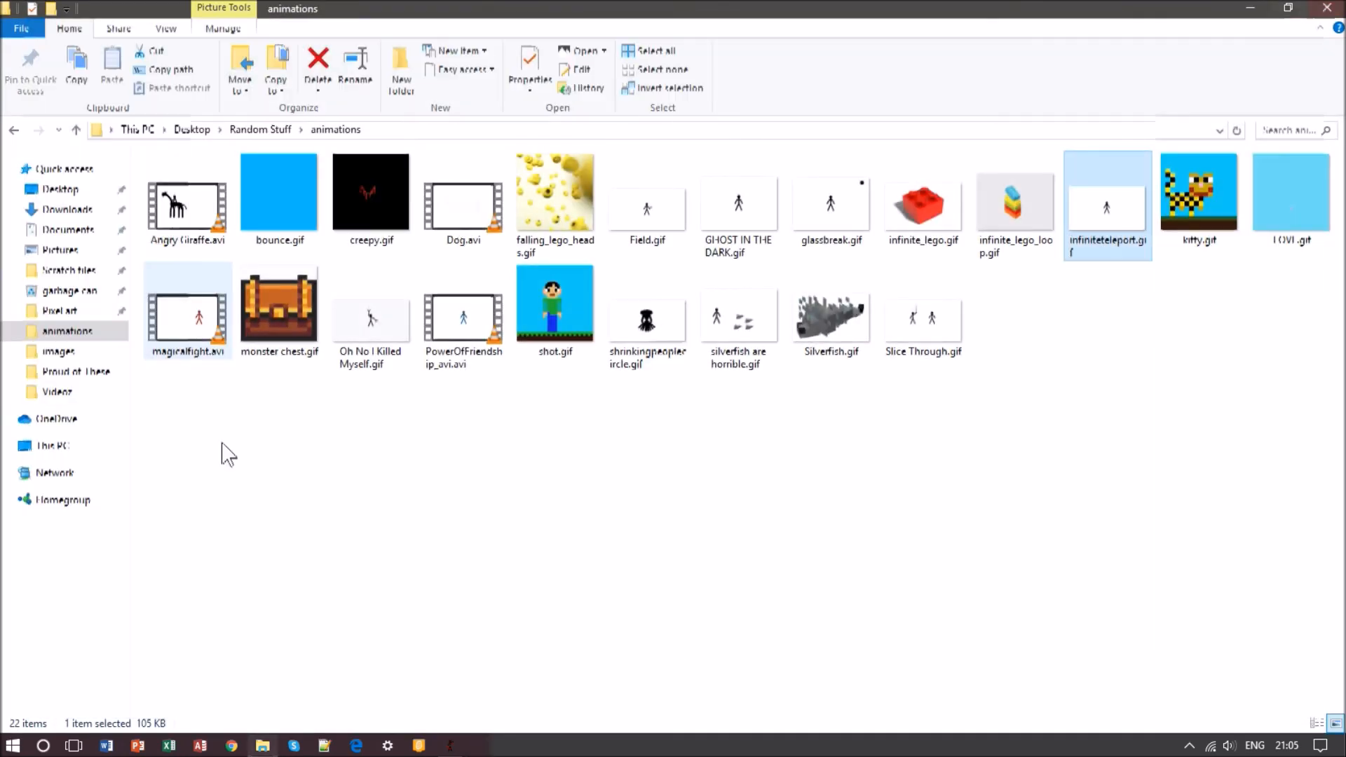
# View infinite_lego.gif and Silverfish.gif from the animations folder, closing each one.
pyautogui.click(917, 230)
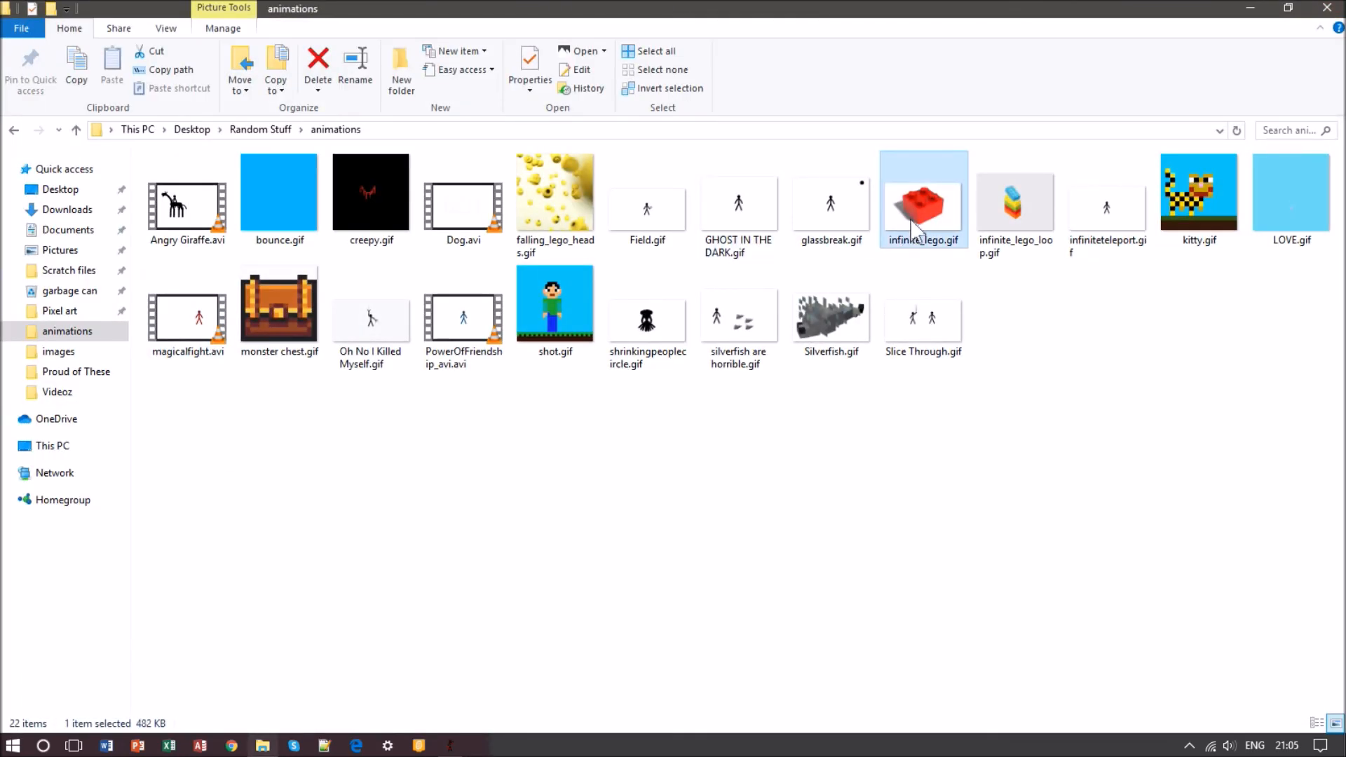
pyautogui.doubleClick(917, 230)
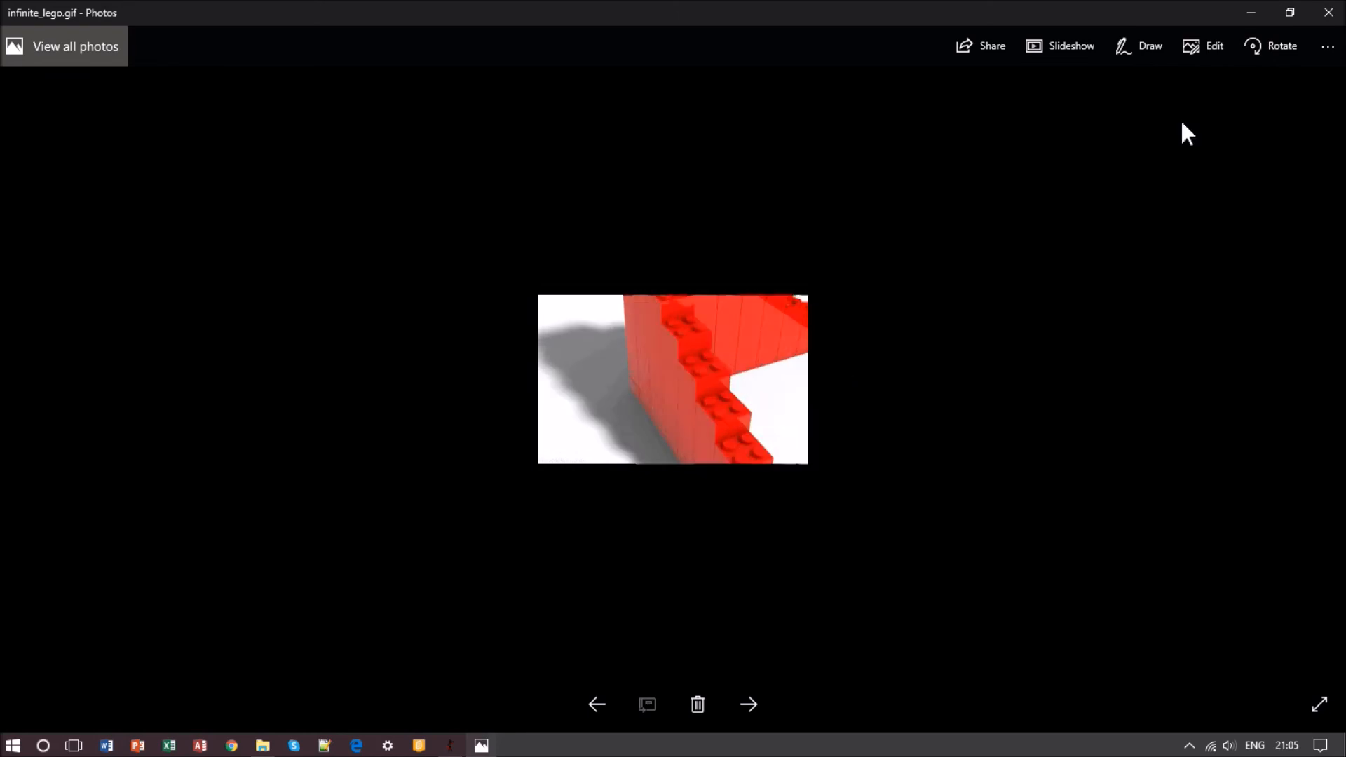
pyautogui.click(1329, 13)
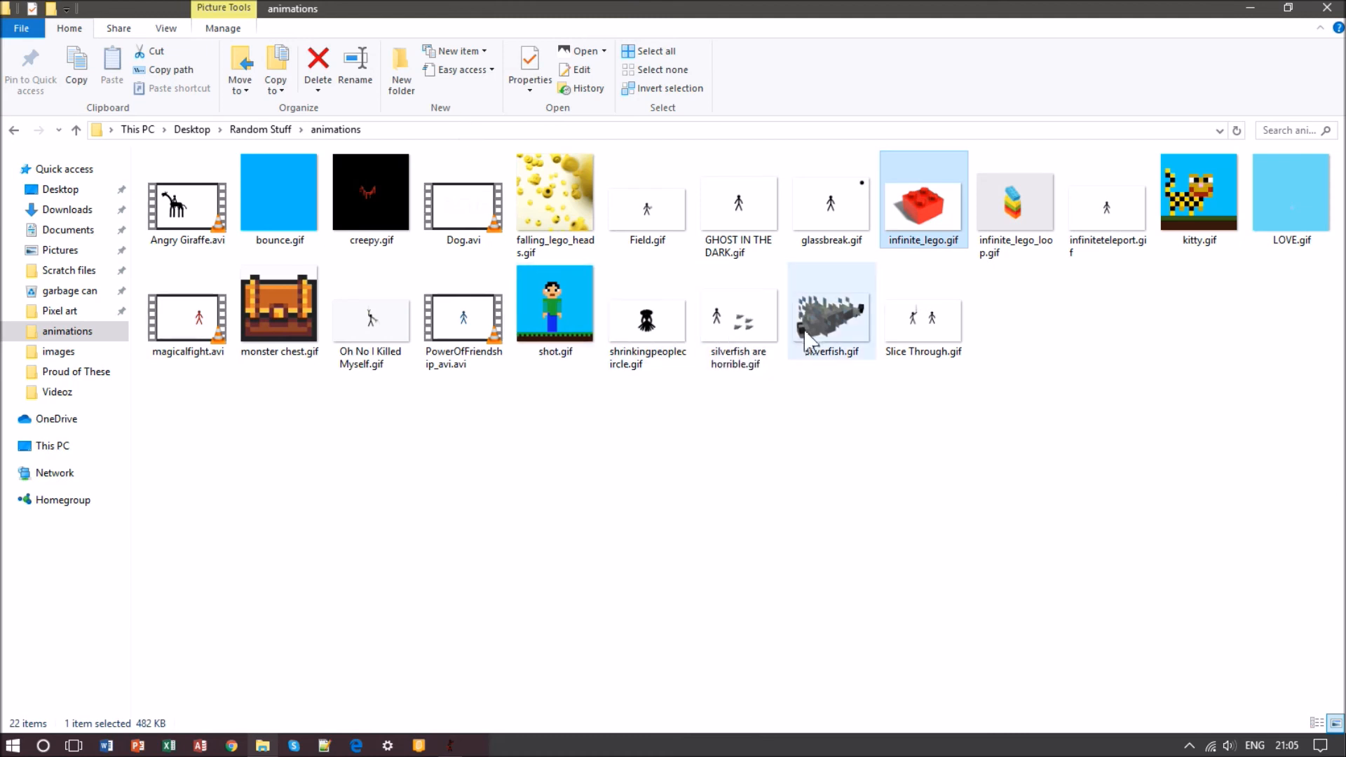
pyautogui.click(816, 343)
pyautogui.doubleClick(816, 344)
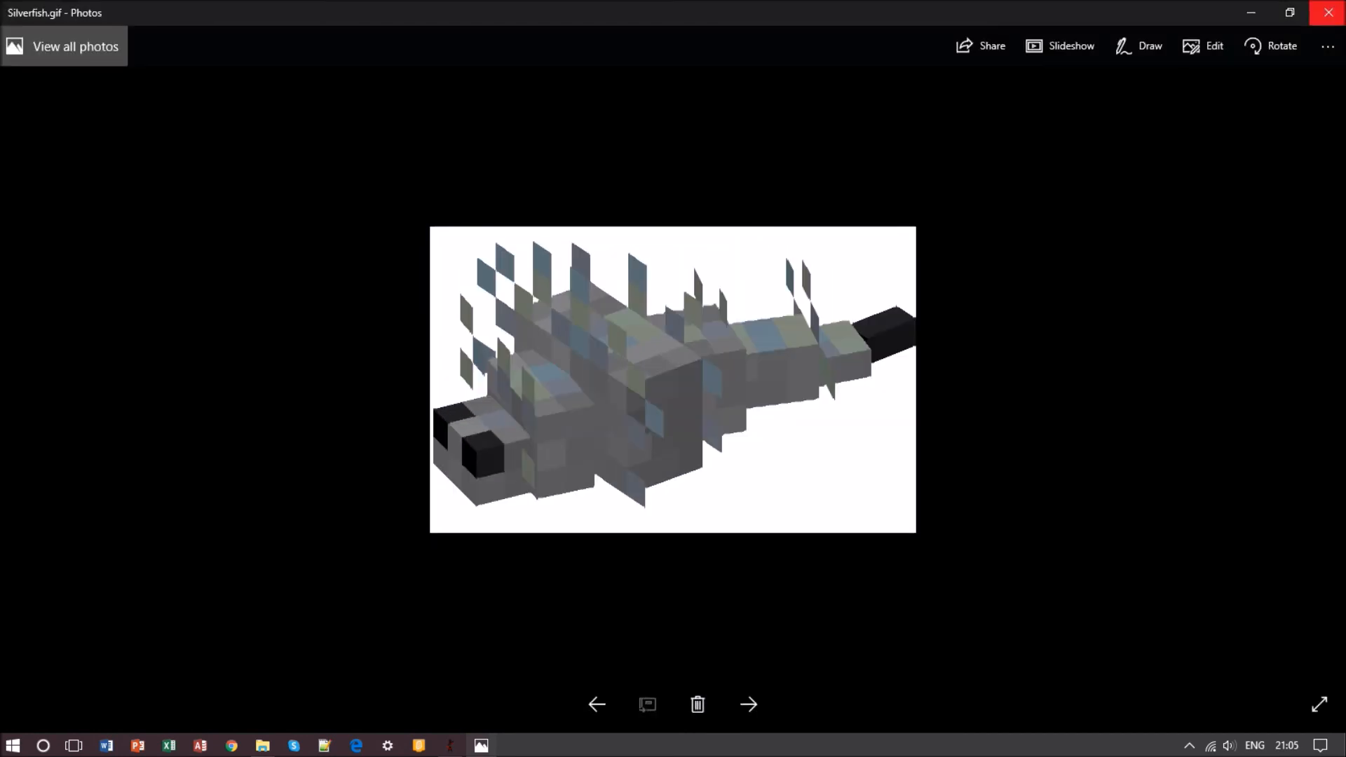
pyautogui.hotkey('alt', 'F4')
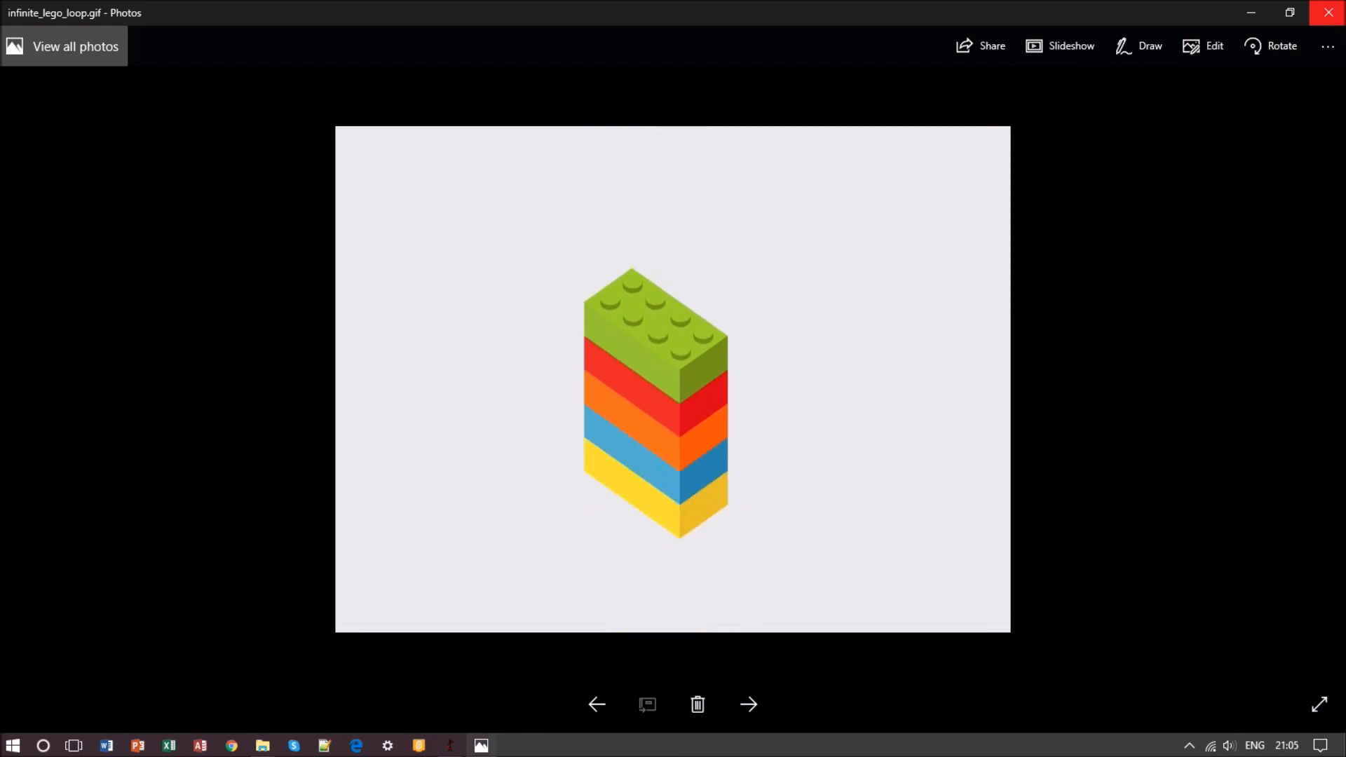
# Close infinite_lego_loop.gif and view glassbreak.gif from the animations folder.
pyautogui.click(1329, 12)
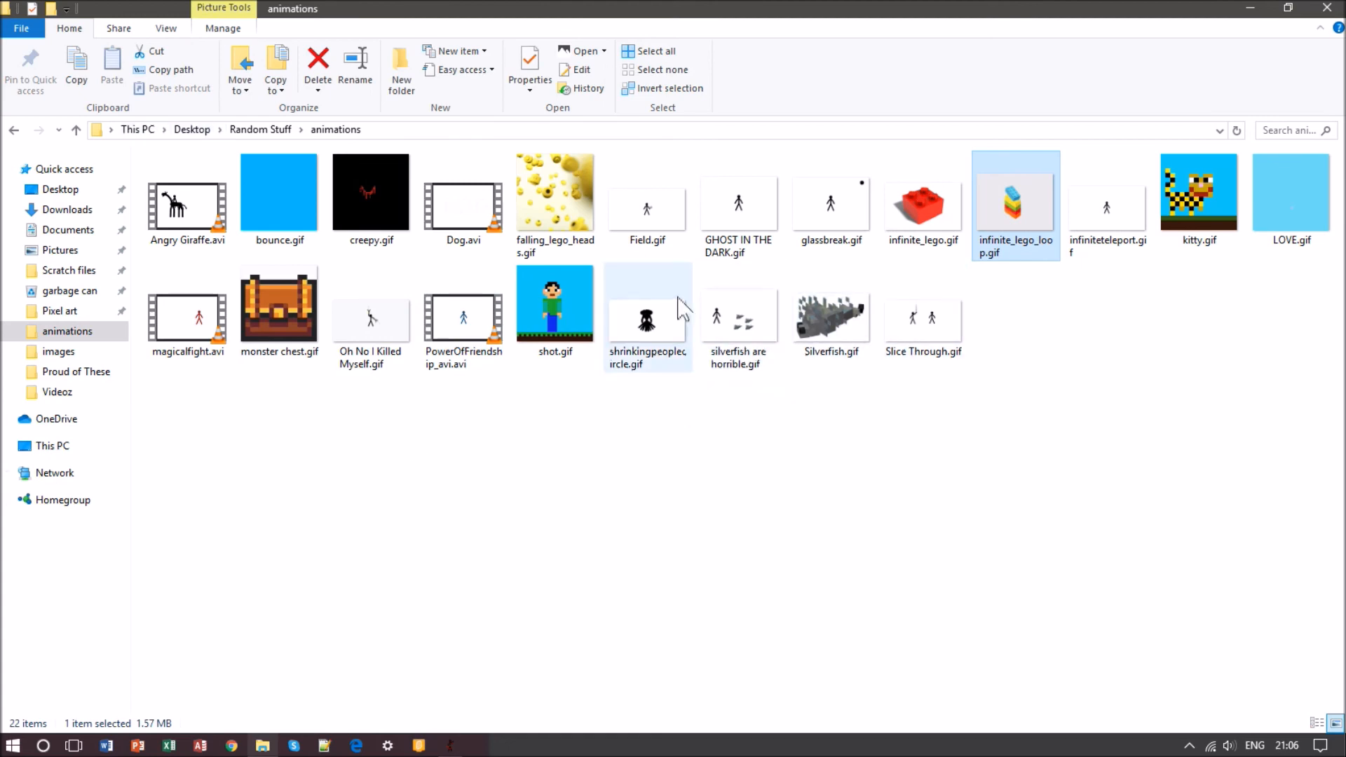
pyautogui.doubleClick(836, 209)
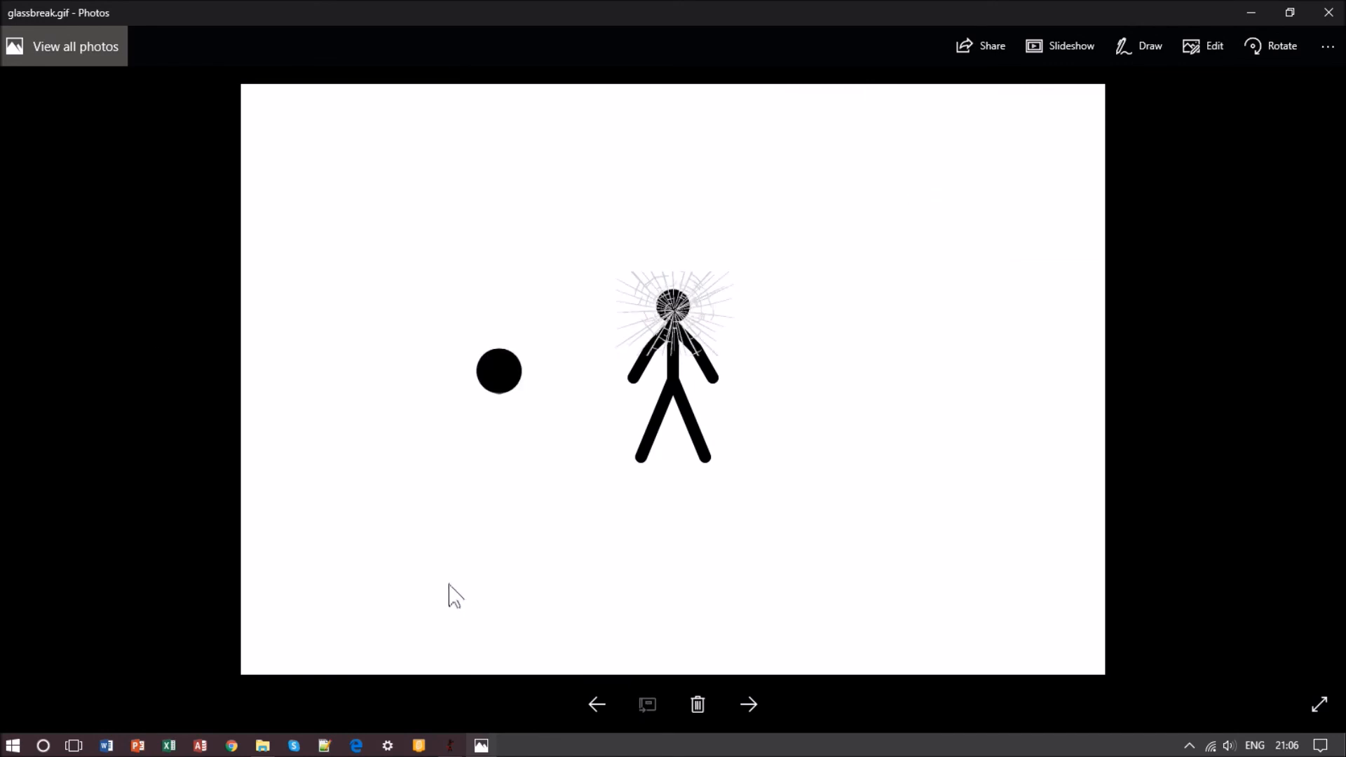
# Close glassbreak.gif and switch to Pivot Animator to check the progress of the GIF export.
pyautogui.click(1329, 13)
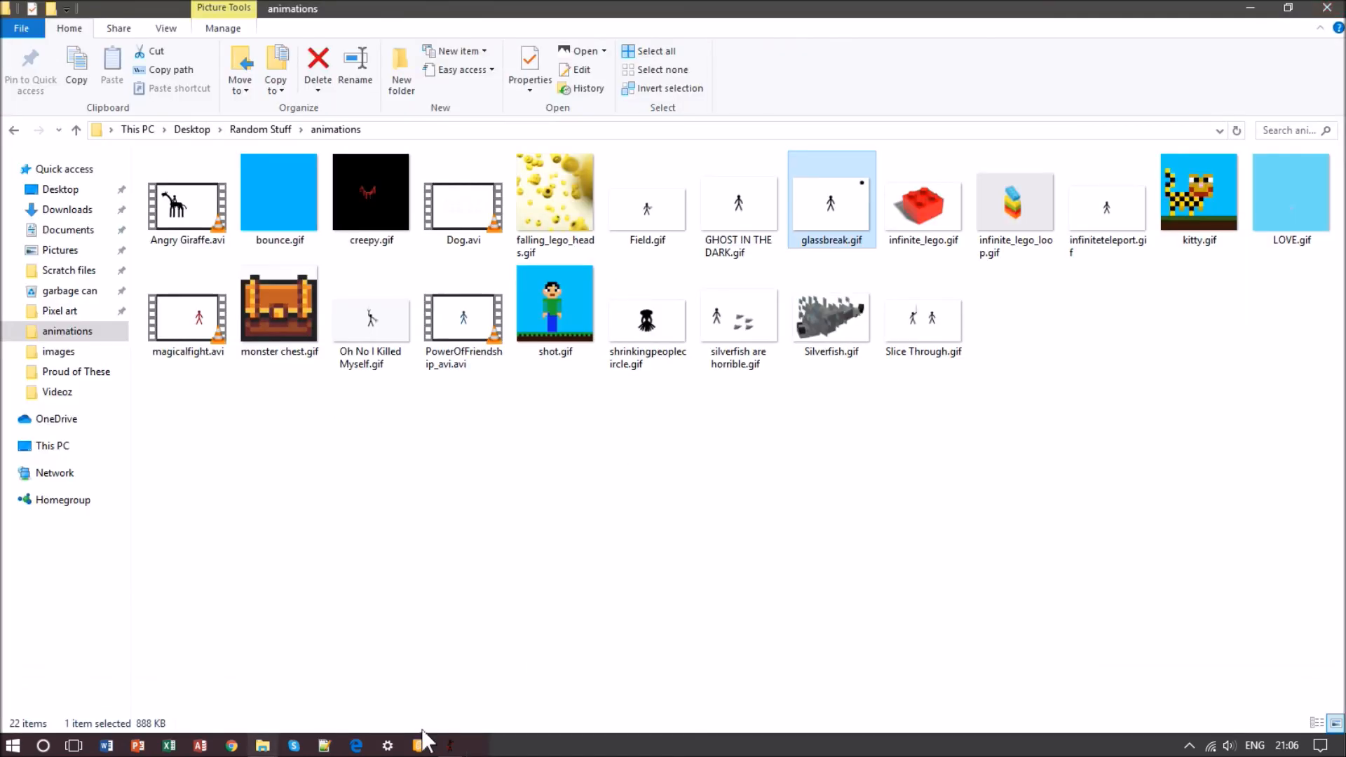
pyautogui.click(459, 746)
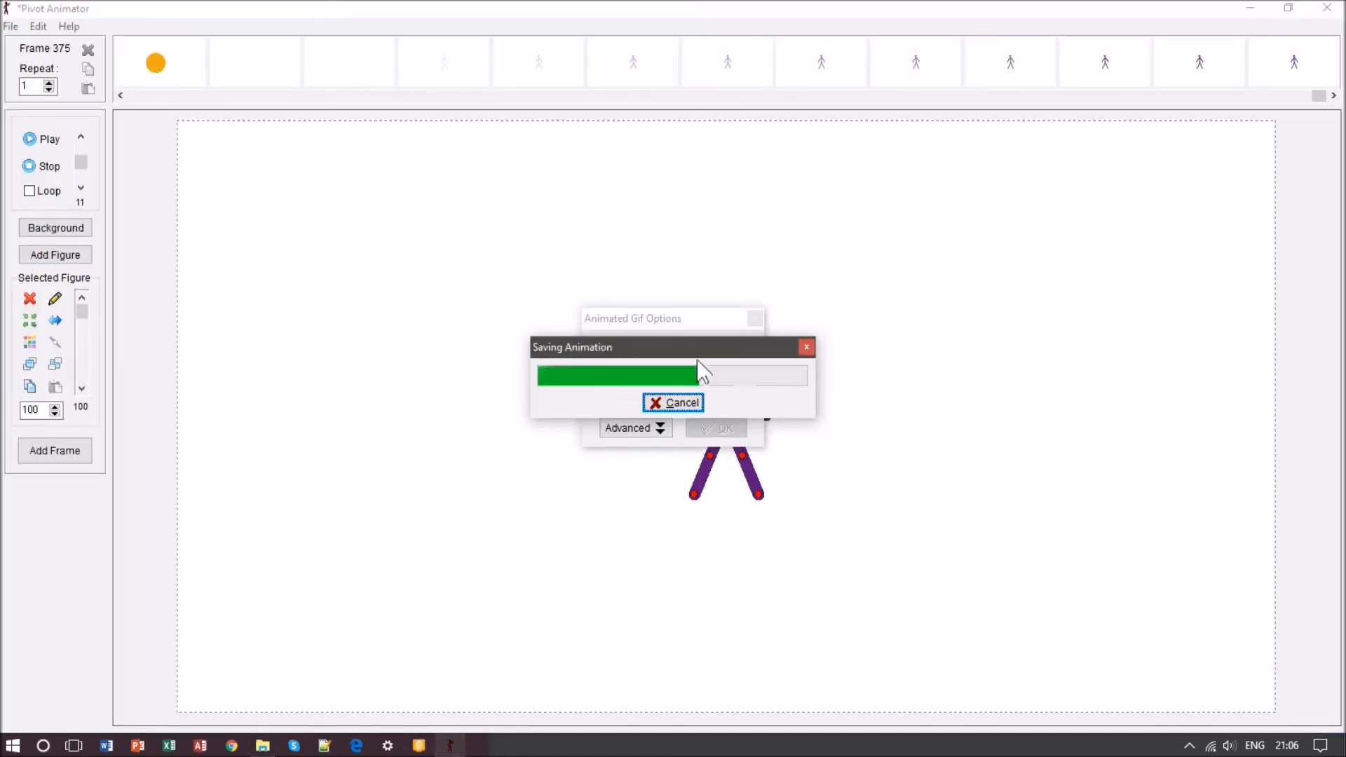
# Switch to File Explorer and view silverfish are horrible.gif from the animations folder, closing it when done.
pyautogui.click(268, 752)
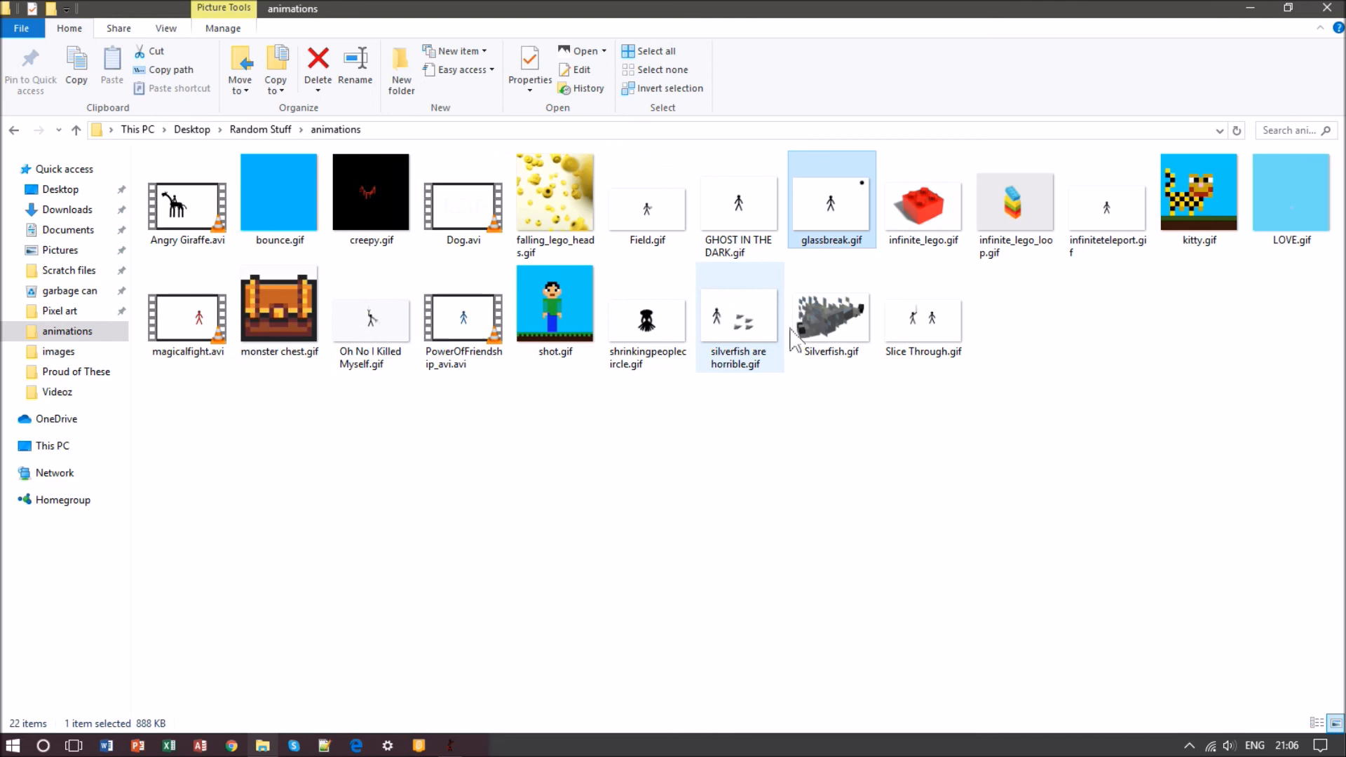
pyautogui.click(763, 359)
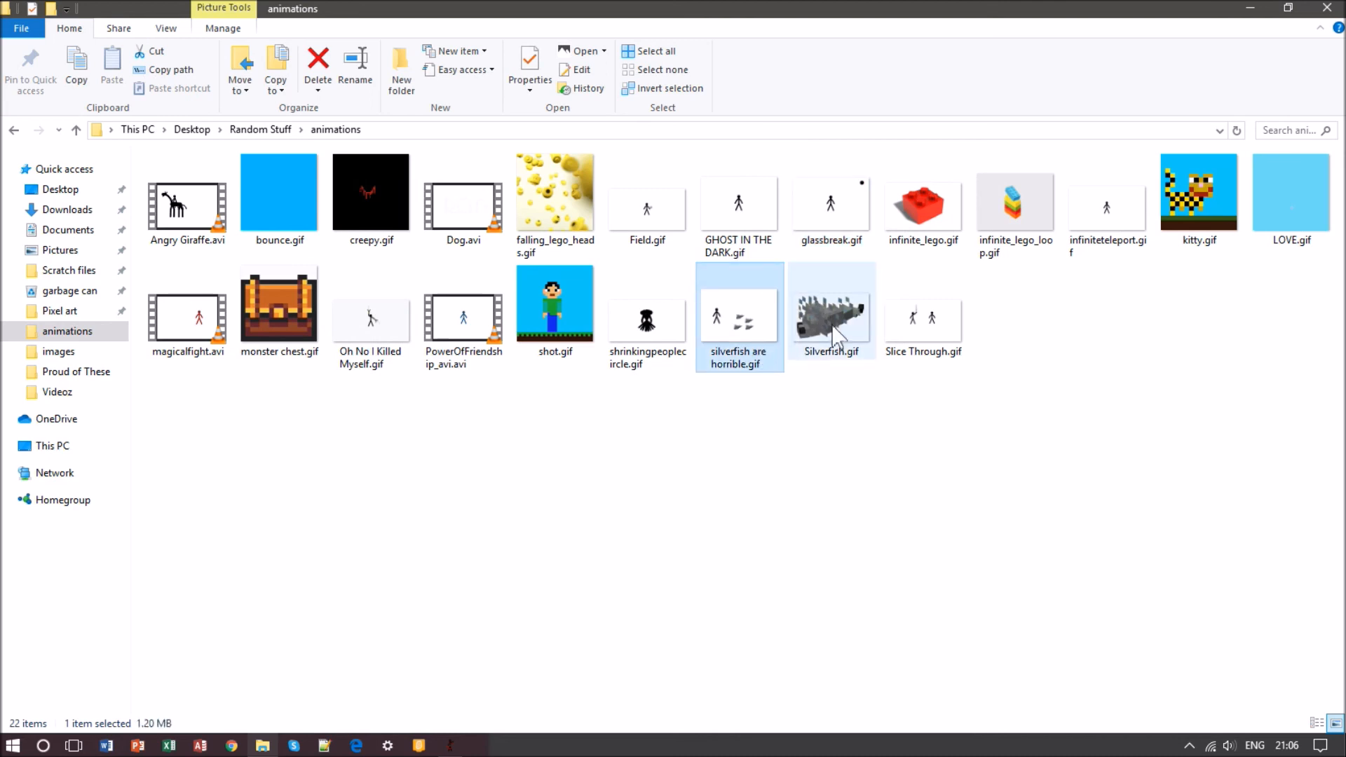
pyautogui.press('Return')
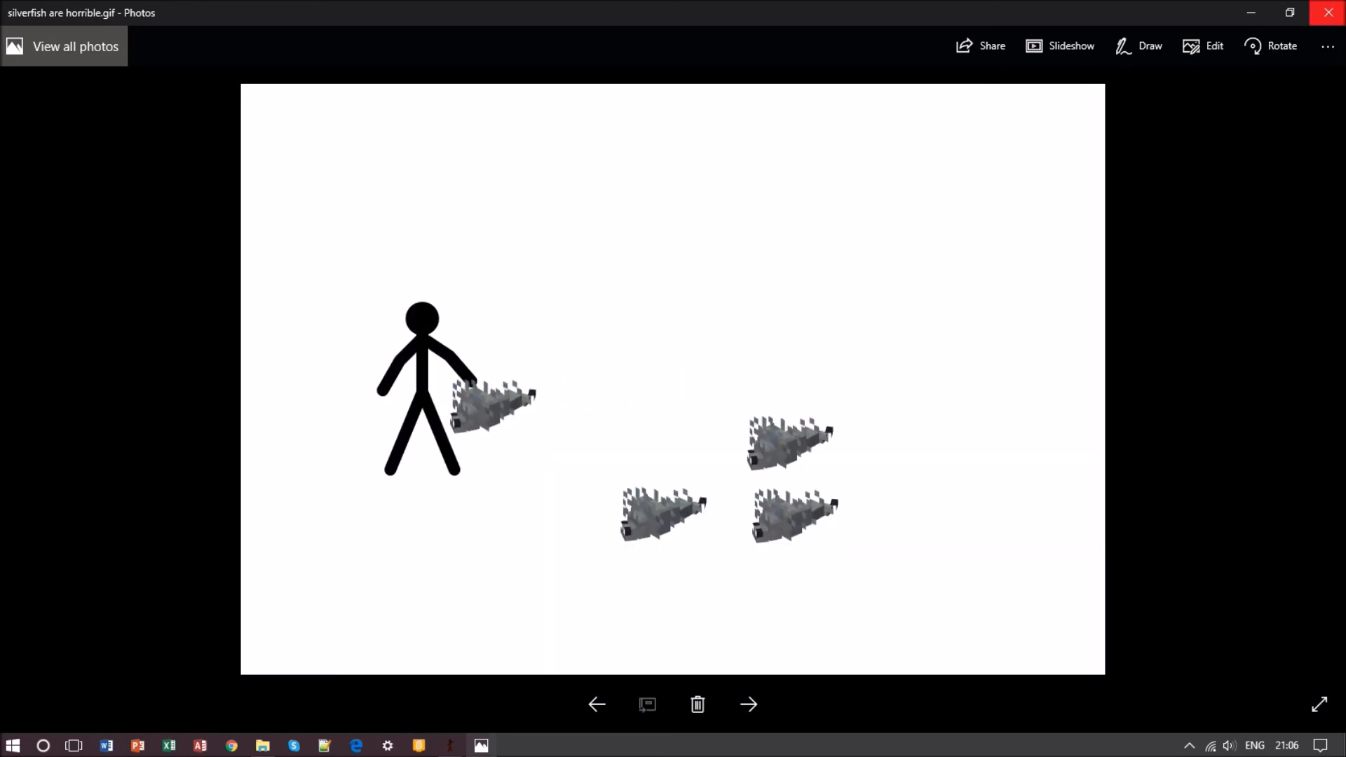
pyautogui.click(1329, 12)
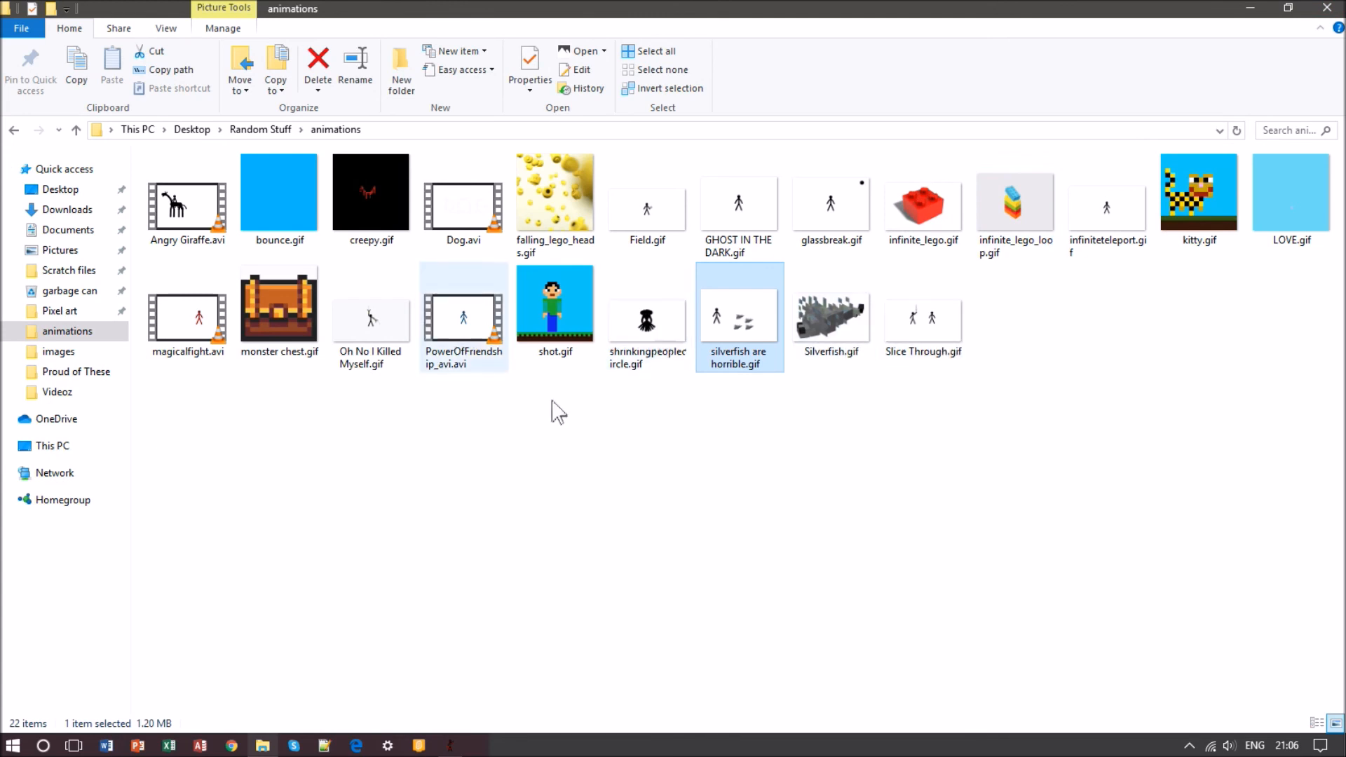
# Play magicalfight.avi from the animations folder in VLC media player to its end and close the player.
pyautogui.click(181, 339)
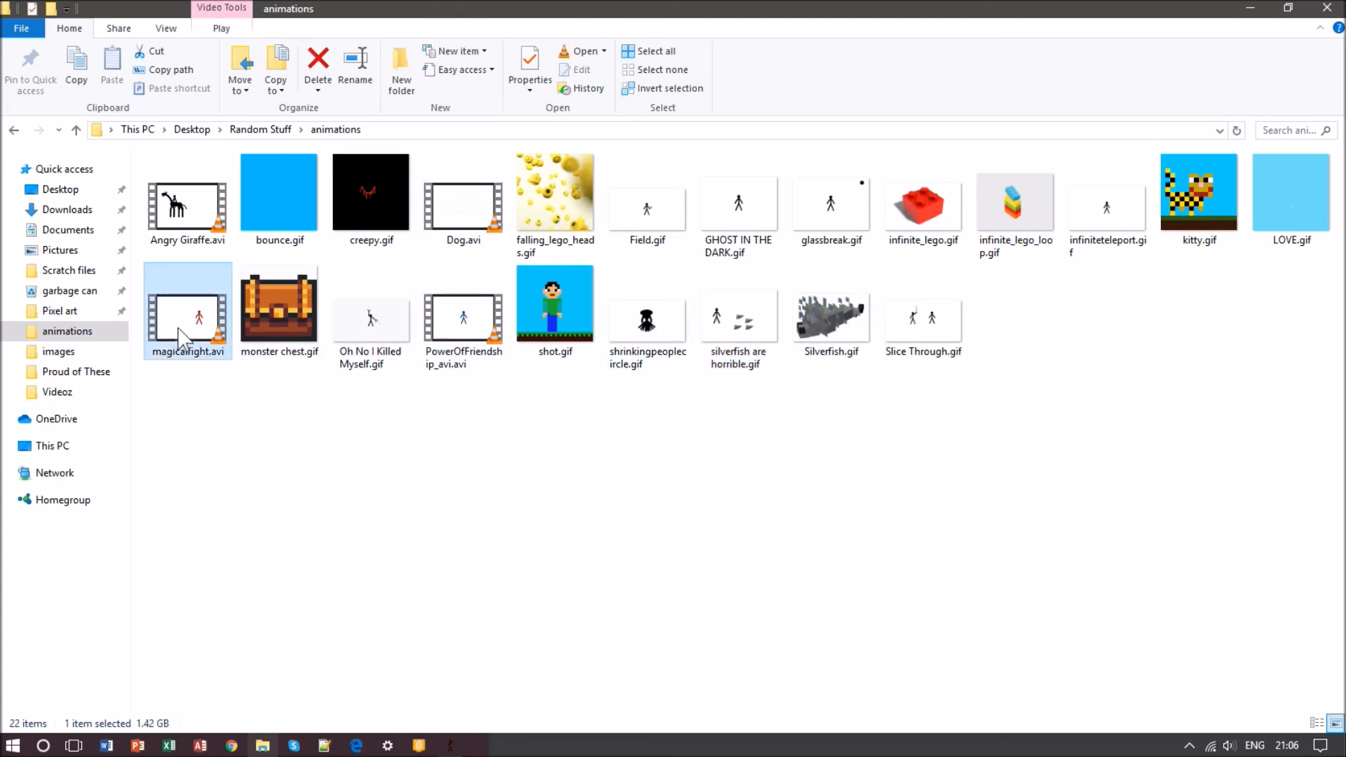
pyautogui.doubleClick(181, 331)
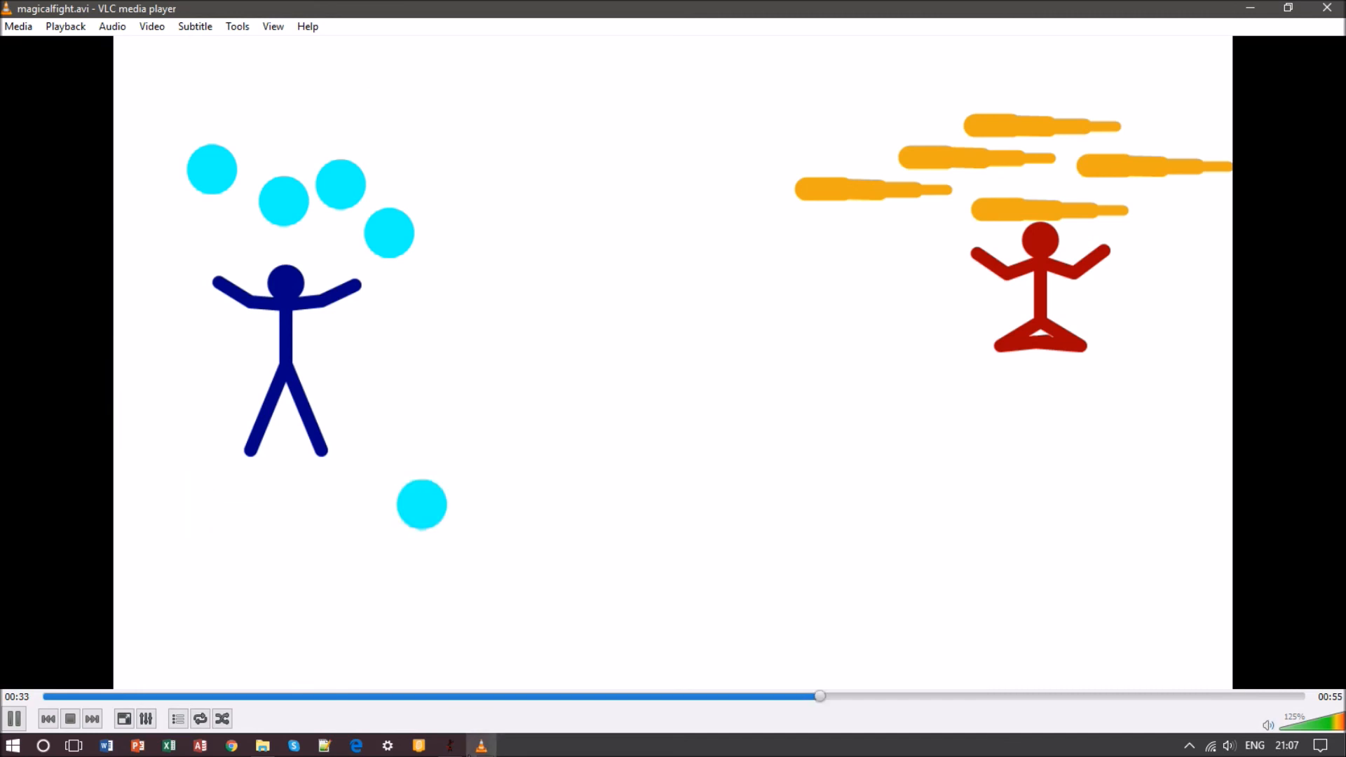
pyautogui.moveTo(466, 749)
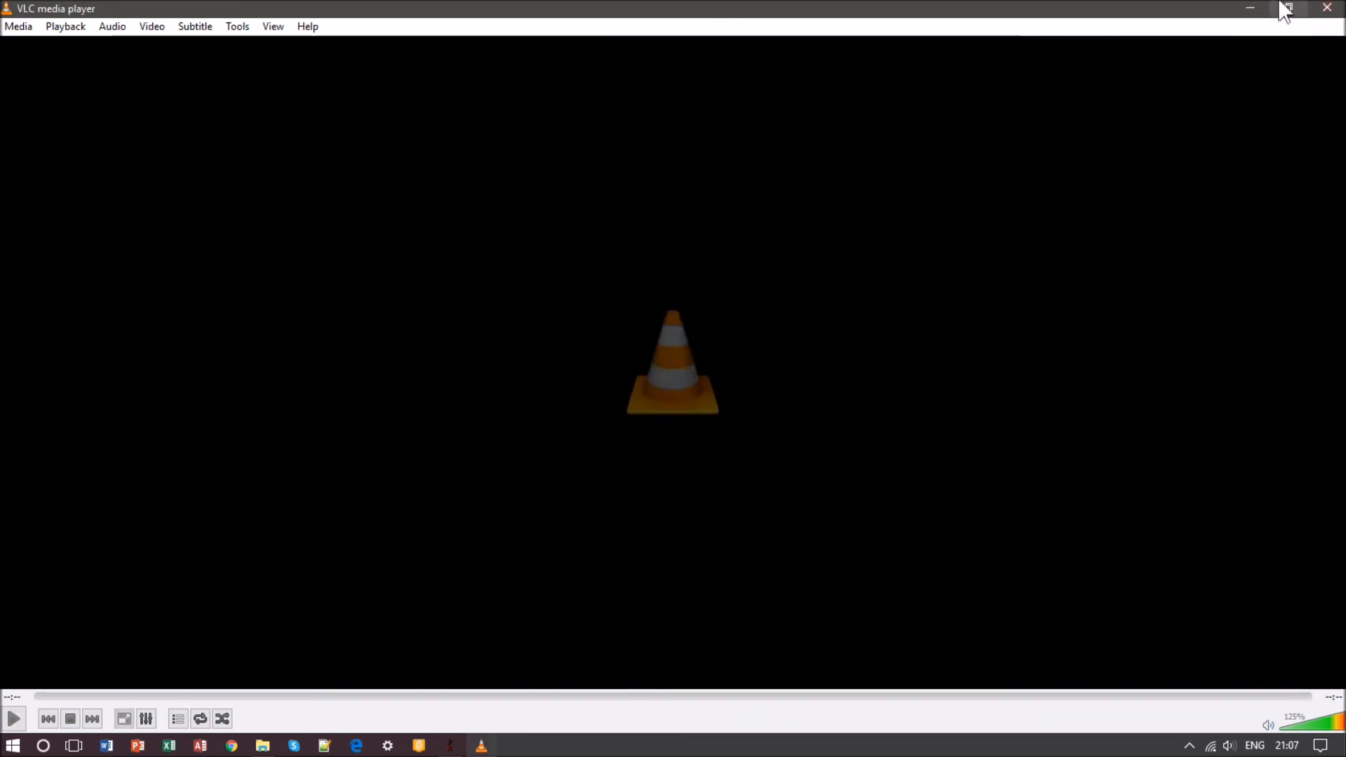
pyautogui.click(1328, 7)
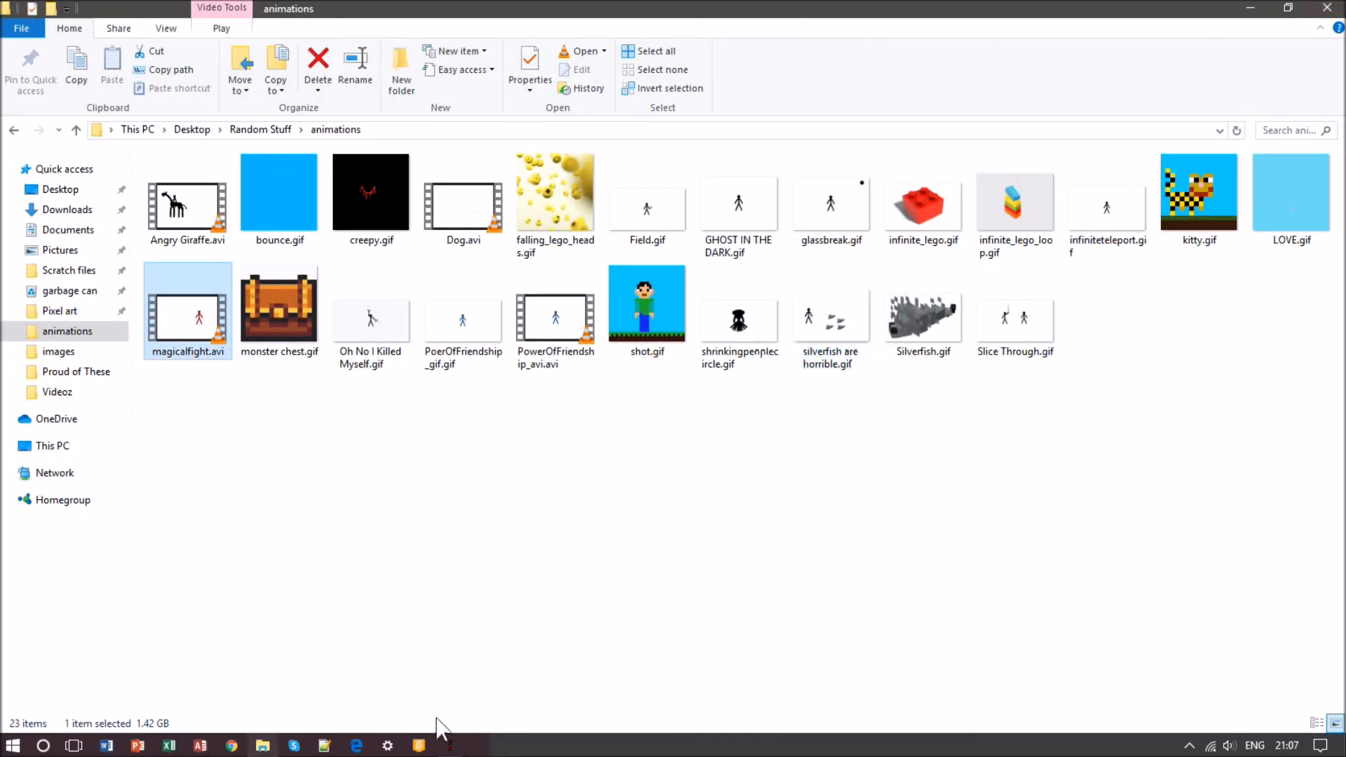
# Check the GIF export in Pivot Animator and view the exported PoerOfFriendship_gif.gif from File Explorer, closing it when done.
pyautogui.click(450, 746)
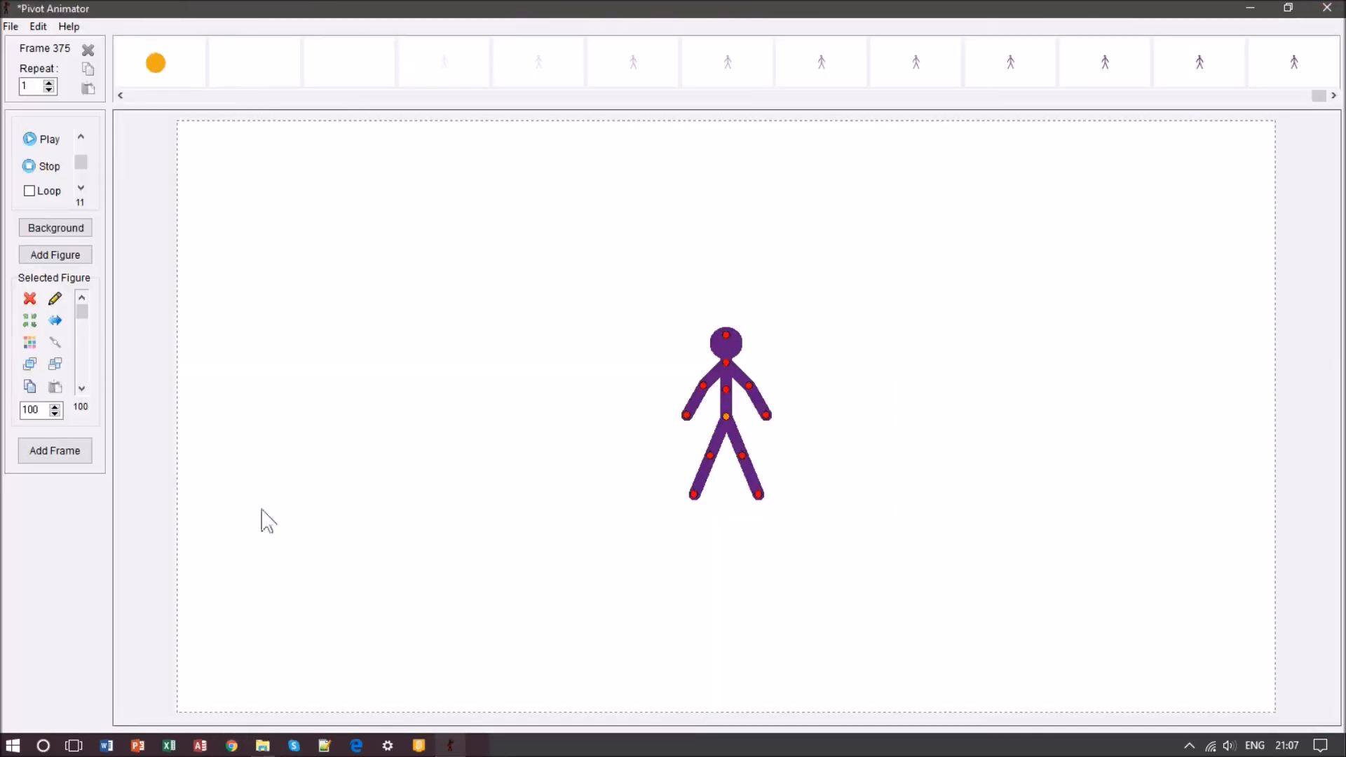
pyautogui.click(262, 746)
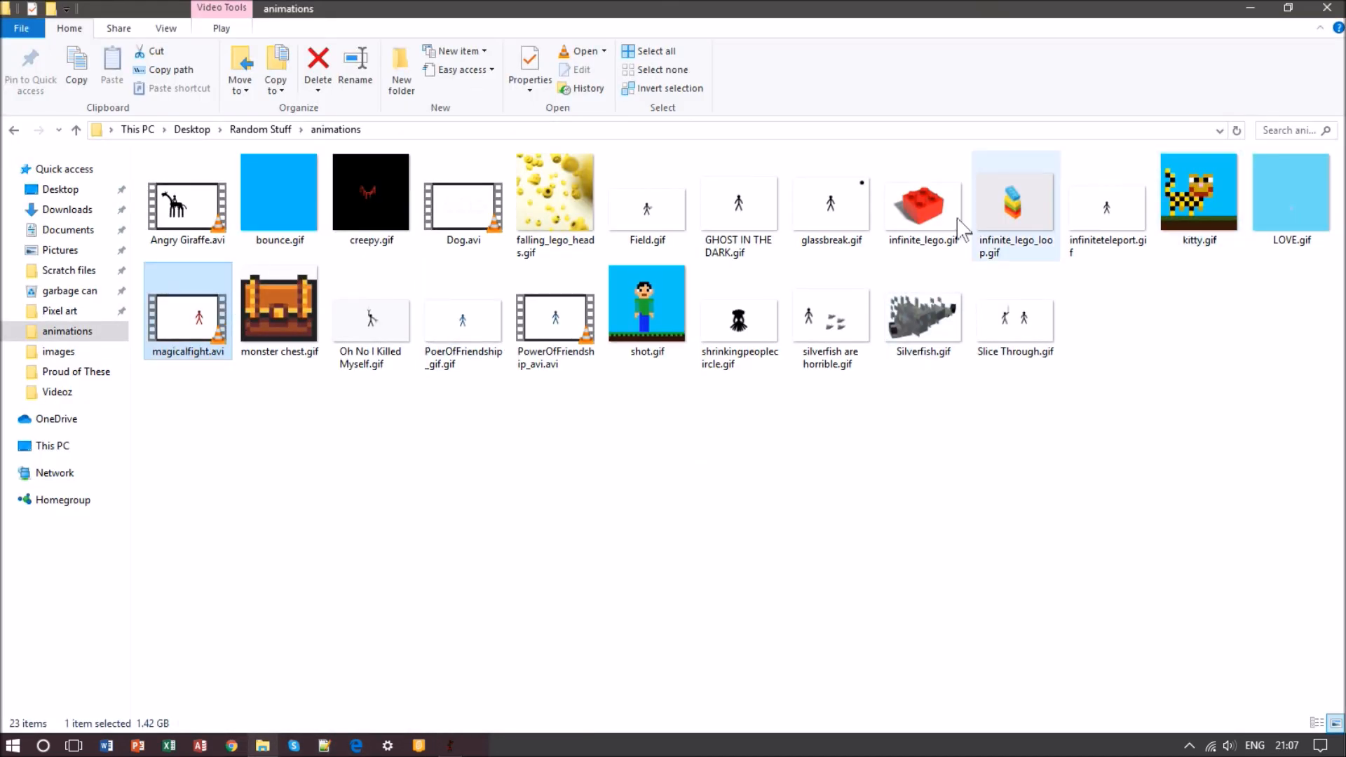
pyautogui.click(470, 356)
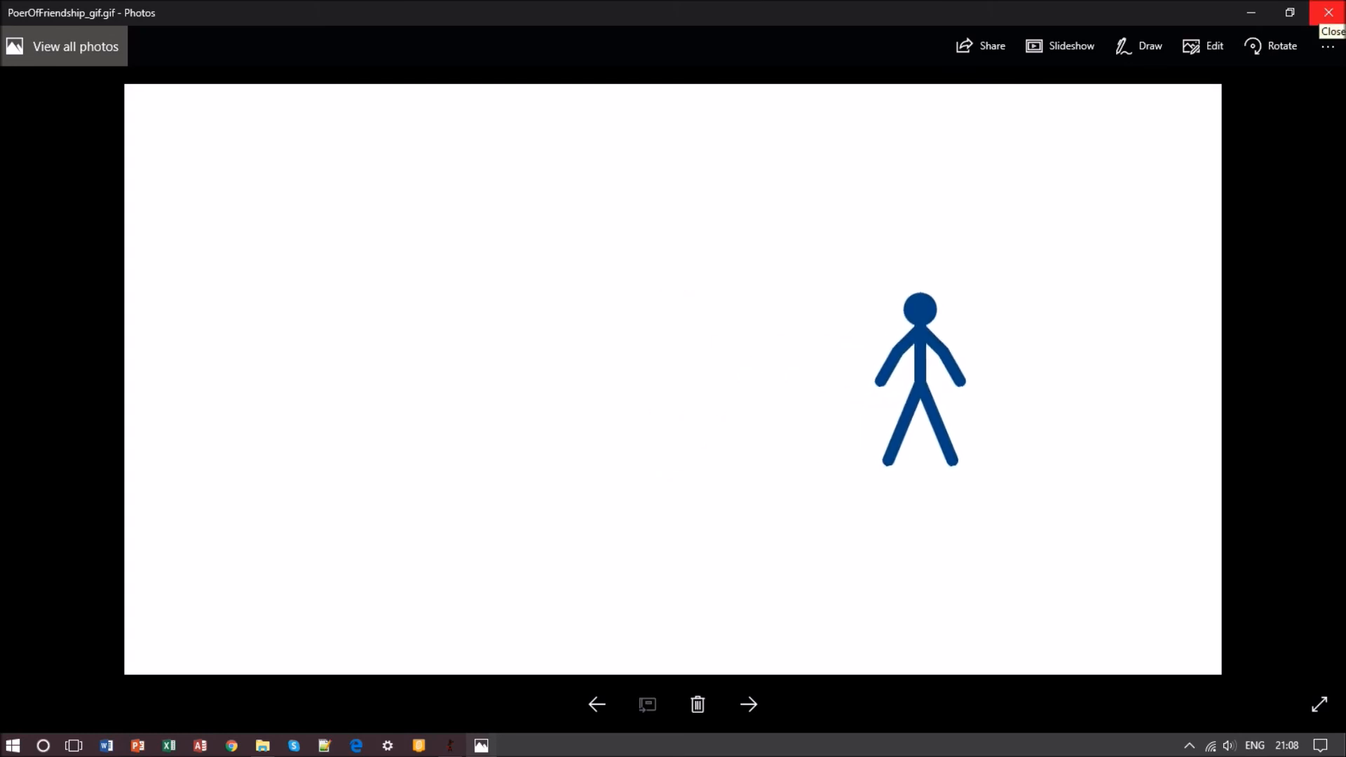
pyautogui.click(1329, 12)
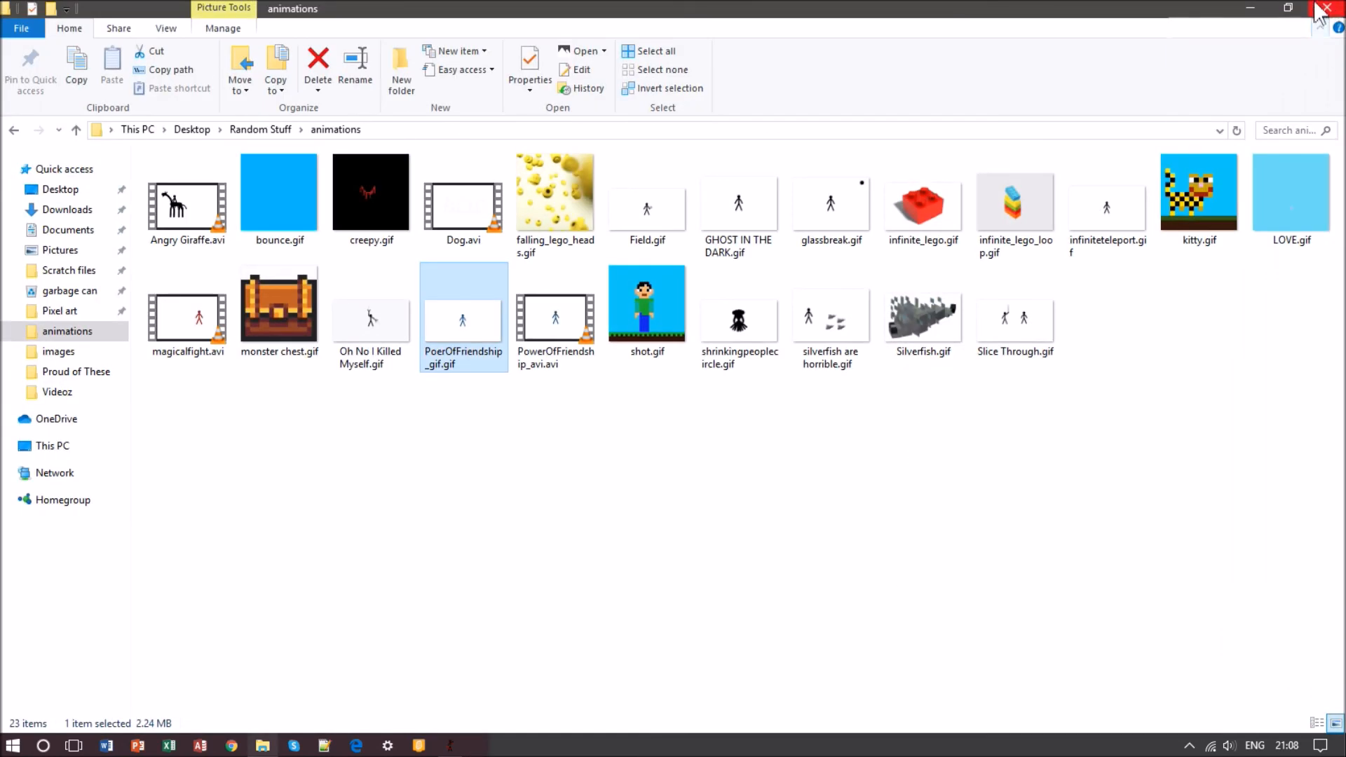
# Close File Explorer and exit Pivot Animator without saving the current project.
pyautogui.click(1327, 8)
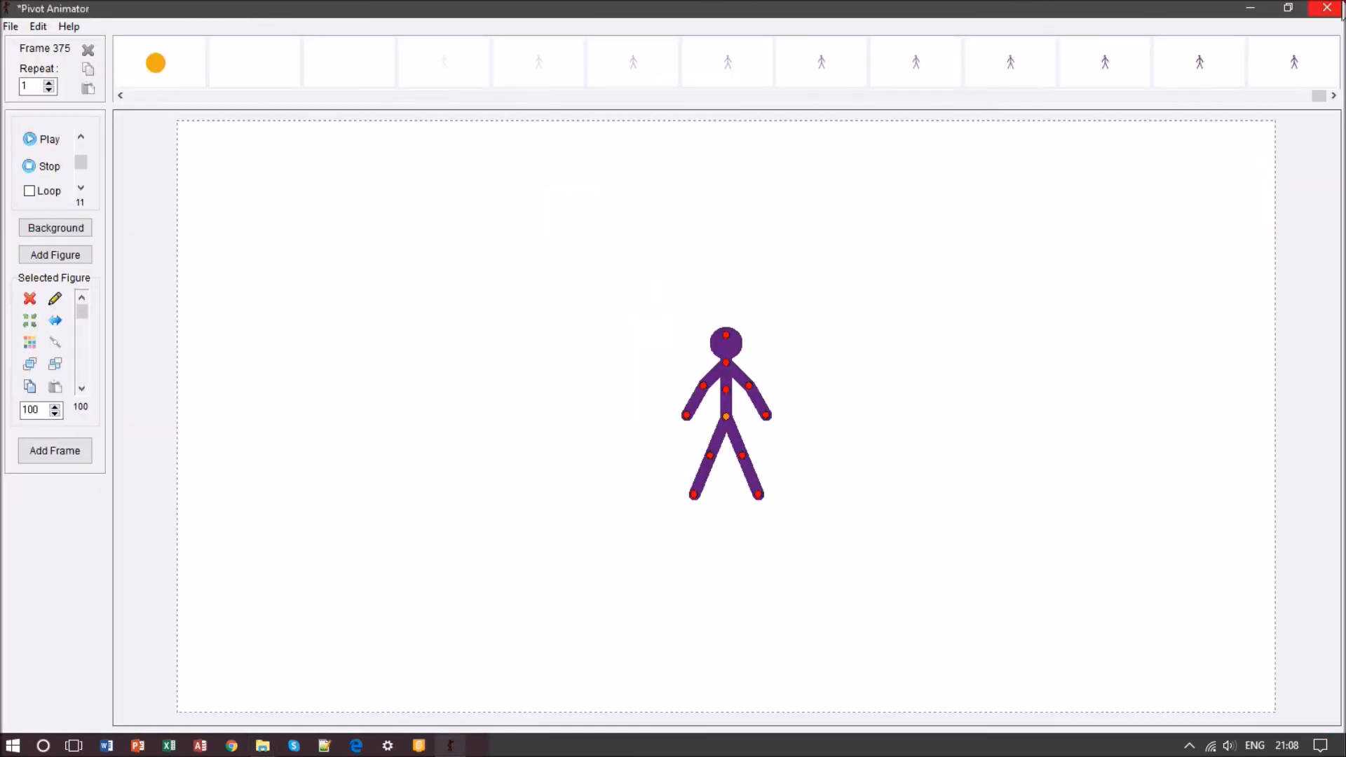
pyautogui.click(1328, 8)
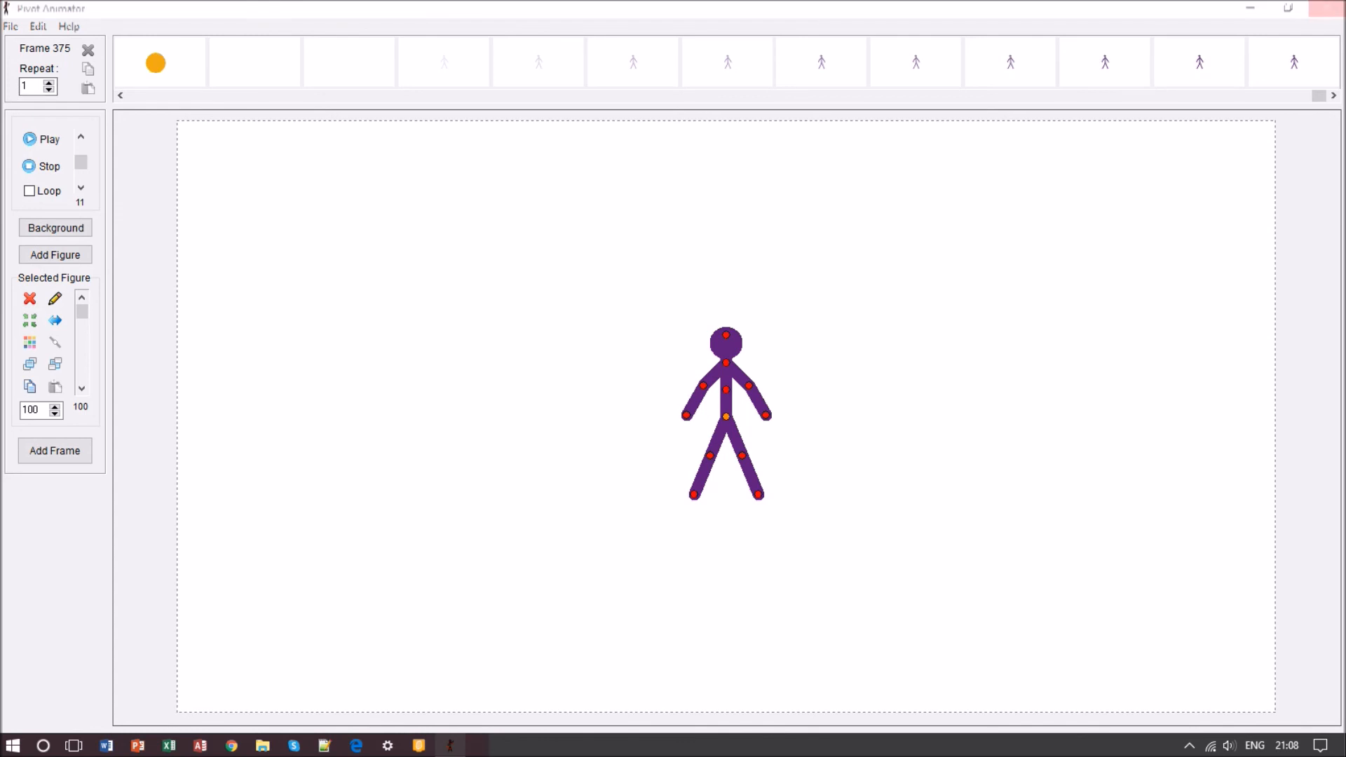
pyautogui.click(681, 441)
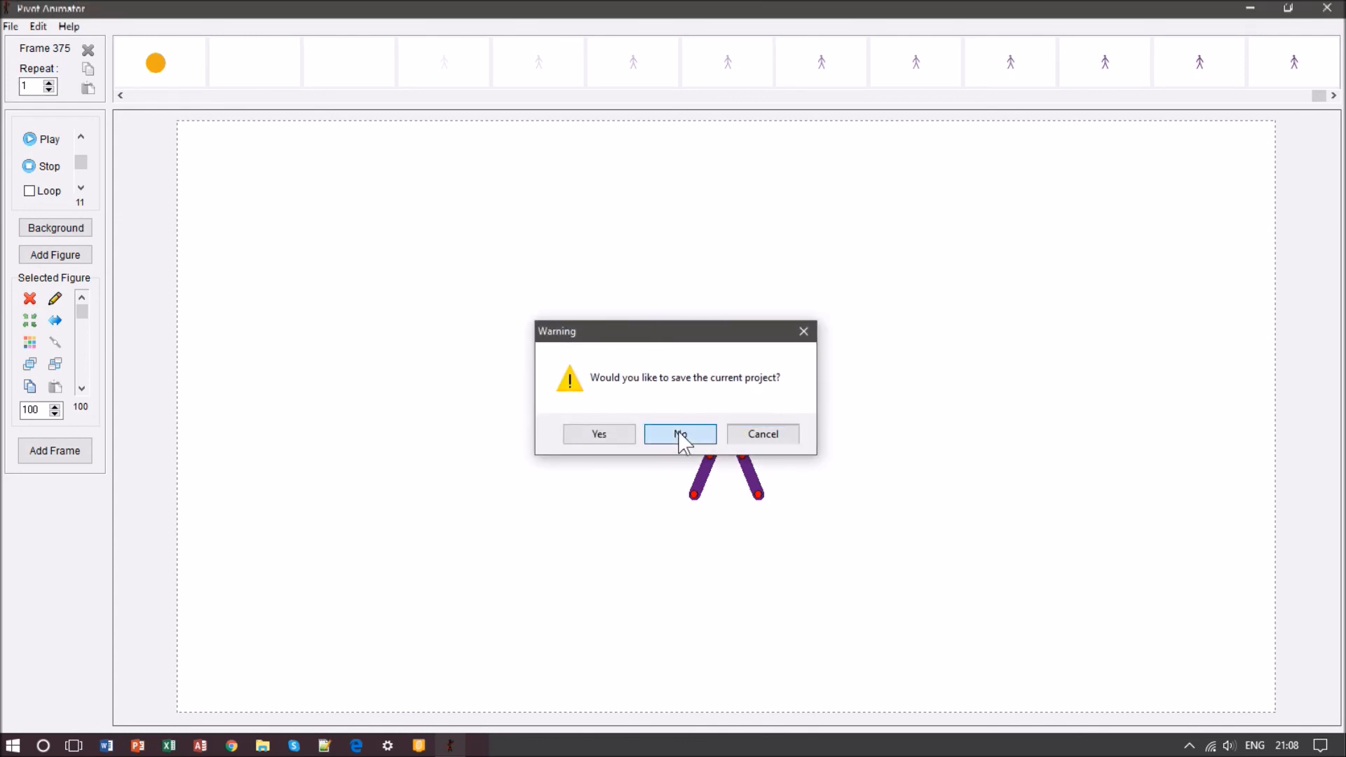